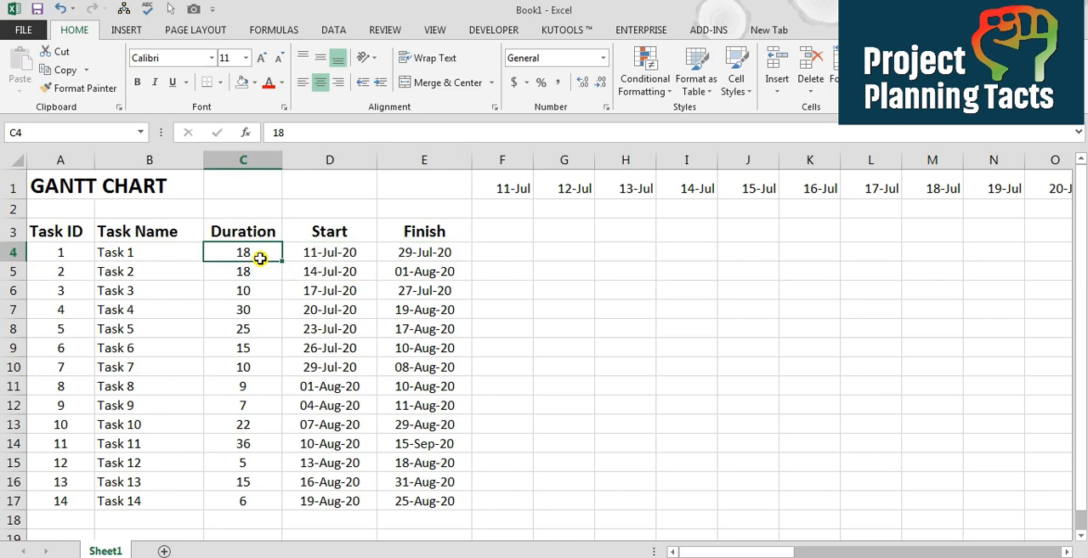
Set Task 1's duration to 20 and check the finish date formula in E4
type("20")
key("Return")
key("Up")
key("Right")
key("Right")
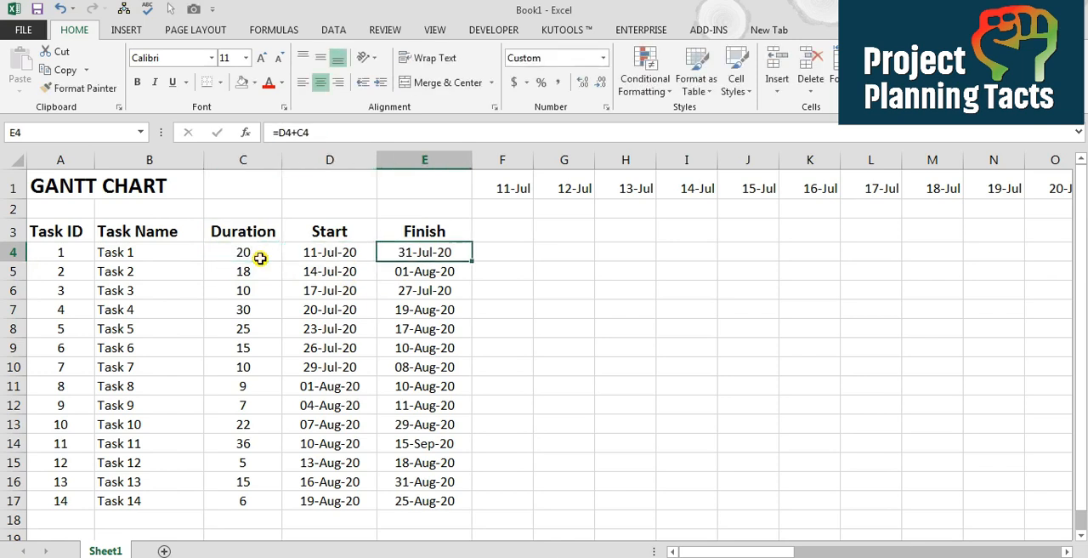
Examine the first timeline date in F1 and the formula behind the next date in G1
key("Right")
key("Up")
key("Up")
key("Up")
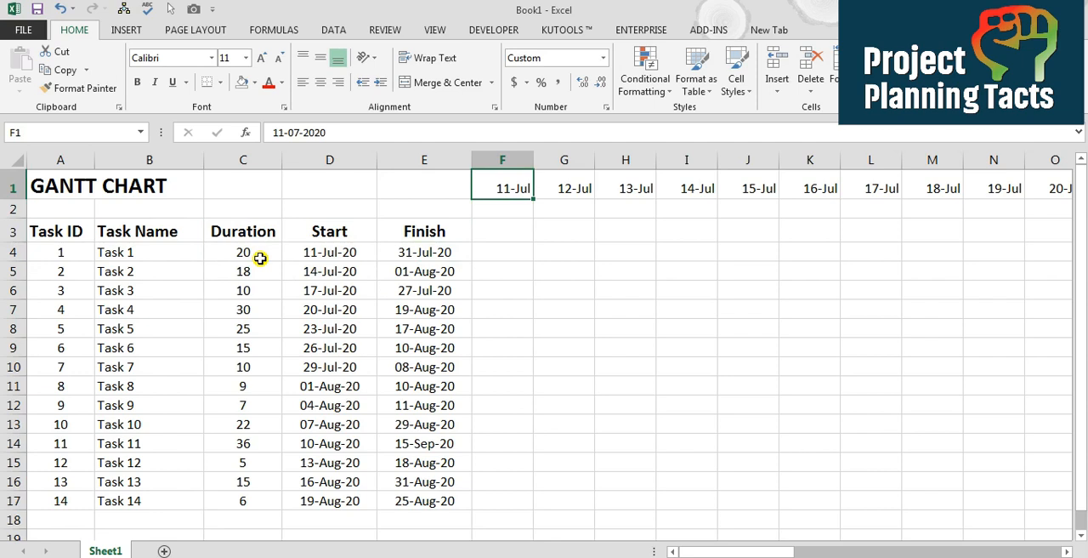
key("Right")
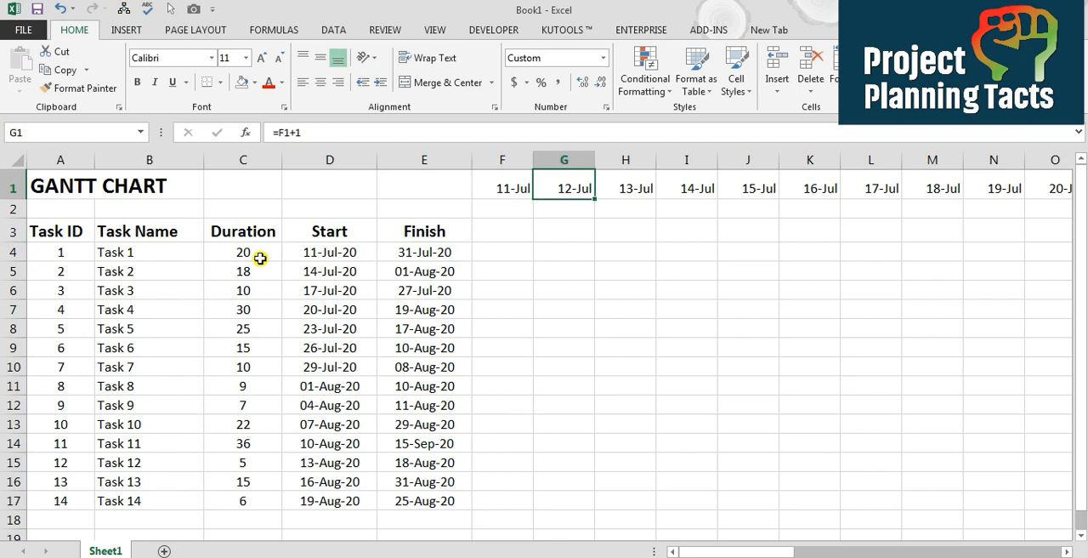
key("F2")
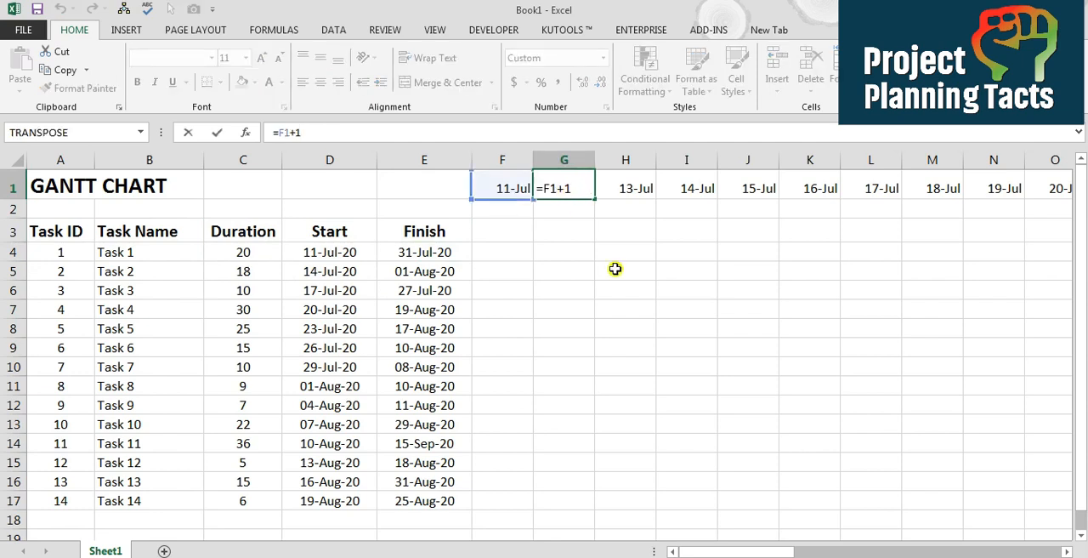
key("Return")
key("Up")
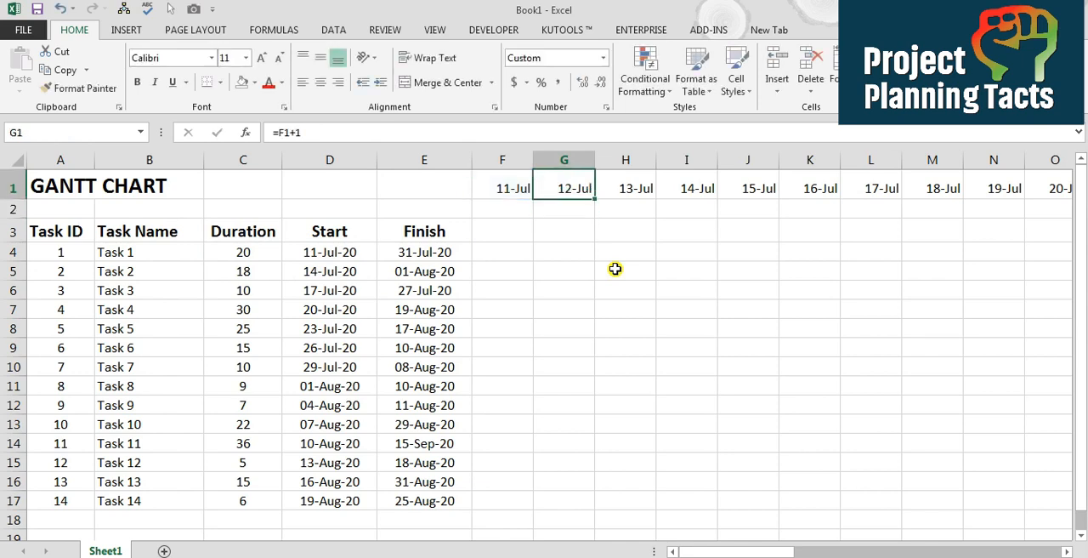
Review the date formulas along row 1 through to the end of the timeline
scroll(614, 269, "right", 2)
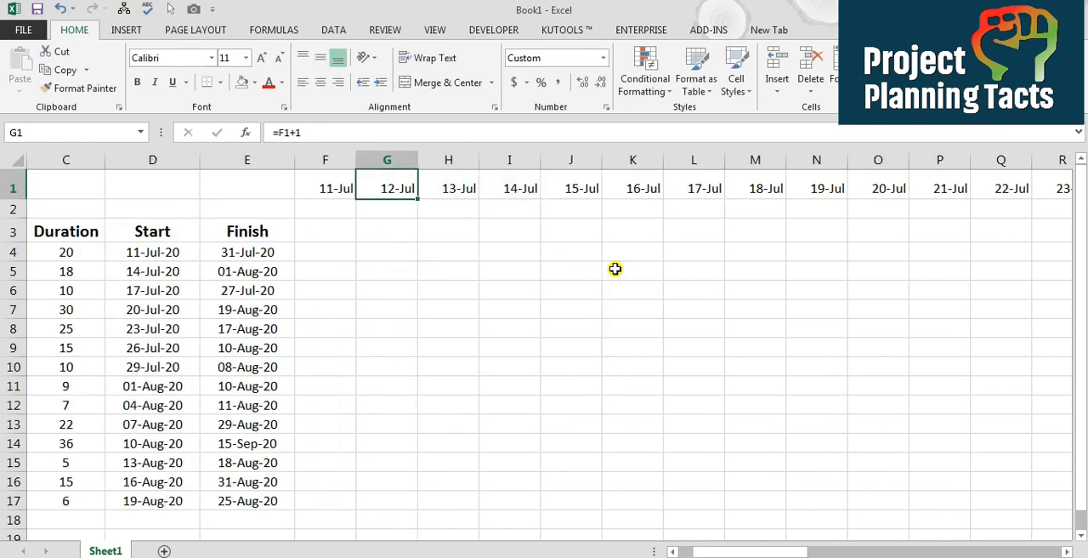
key("Right")
key("Right")
key("Right")
key("Right")
key("Right")
key("Right")
key("Right")
key("Right")
key("Right")
key("Right")
key("Right")
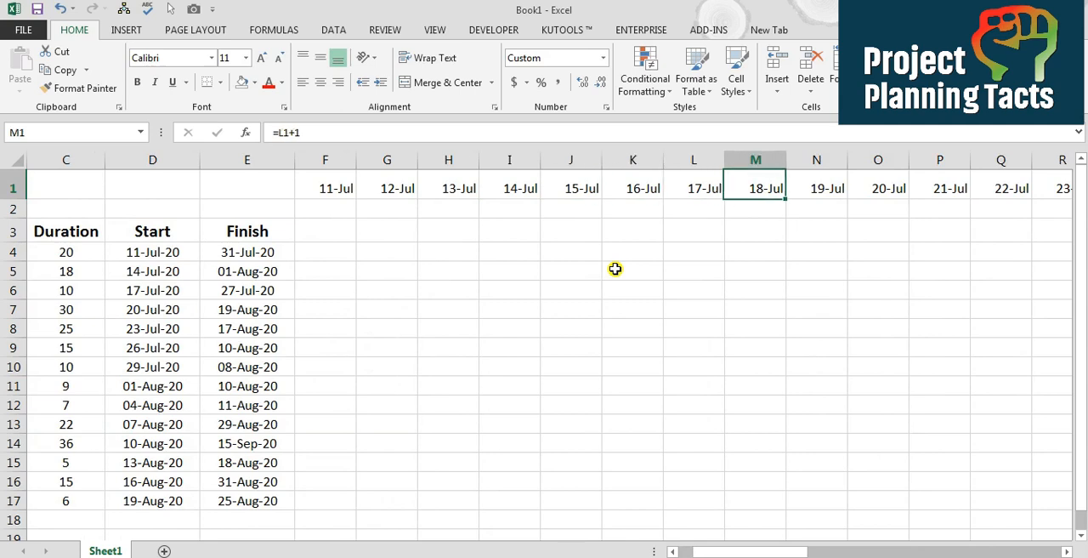
key("ctrl+Right")
key("Right")
key("Left")
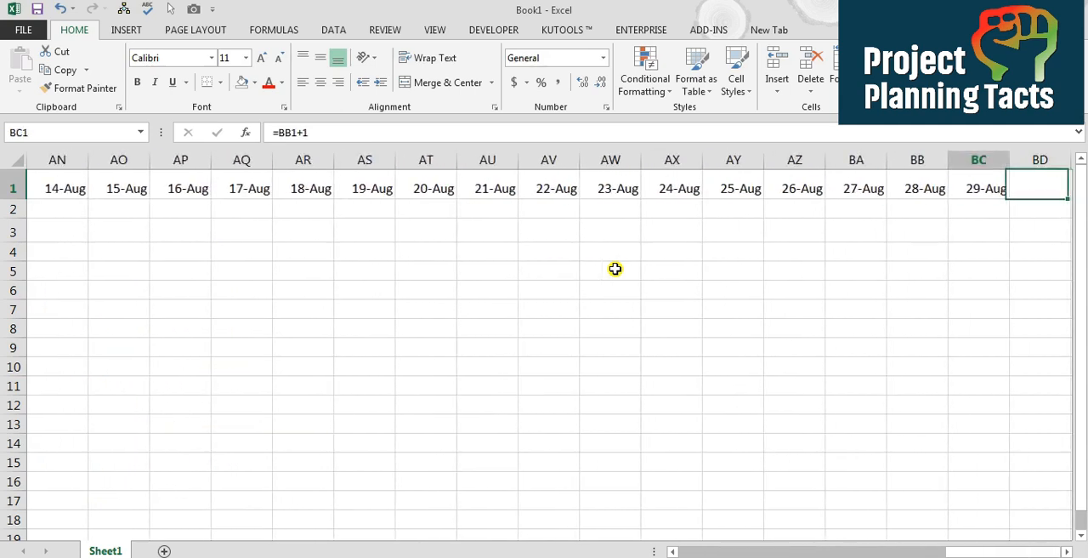
key("Right")
key("Right")
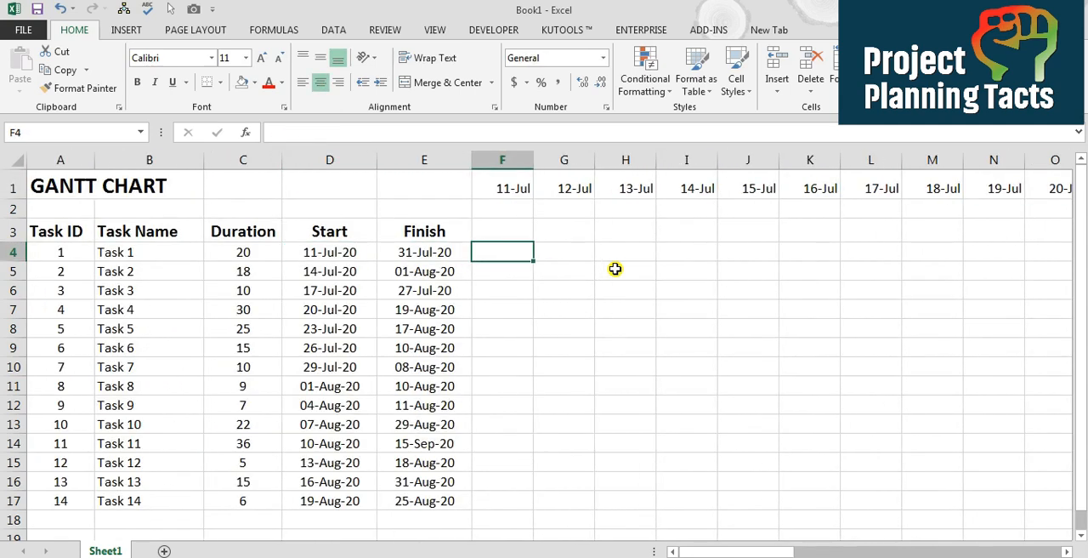
key("shift+Right")
key("shift+Right")
key("shift+Right")
key("shift+Right")
key("shift+Right")
key("shift+Right")
key("shift+Right")
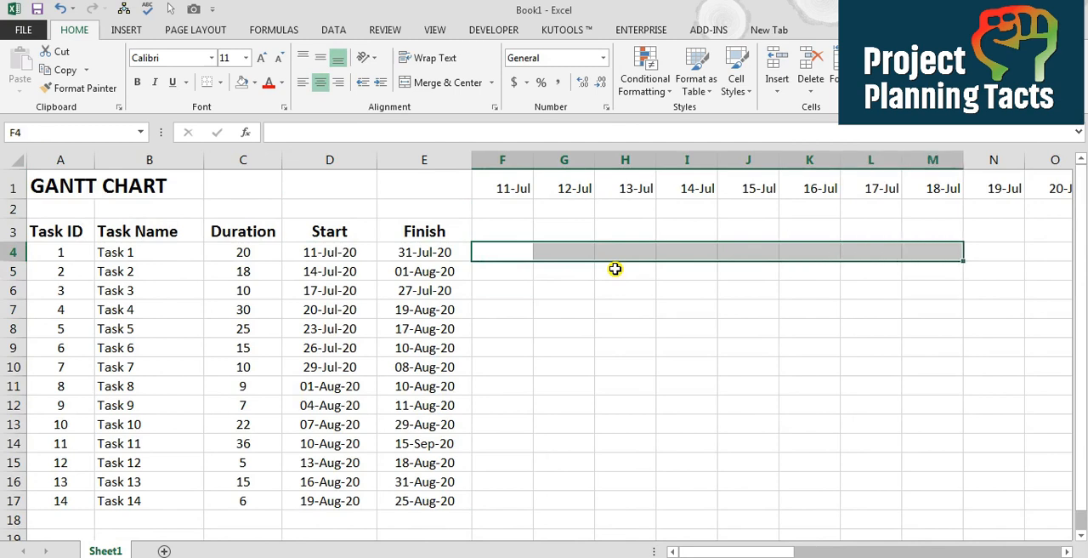
key("Left")
key("Left")
key("Right")
key("Right")
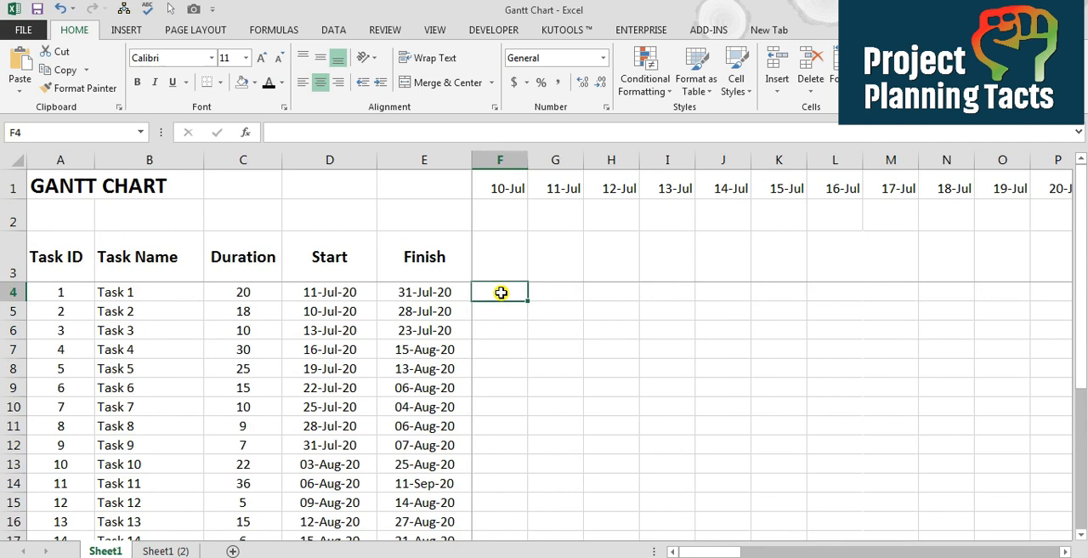
Compare Task 1's start and finish dates with the timeline dates in row 1 and the cells beneath them
left_click(539, 294)
key("Right")
key("Right")
key("Right")
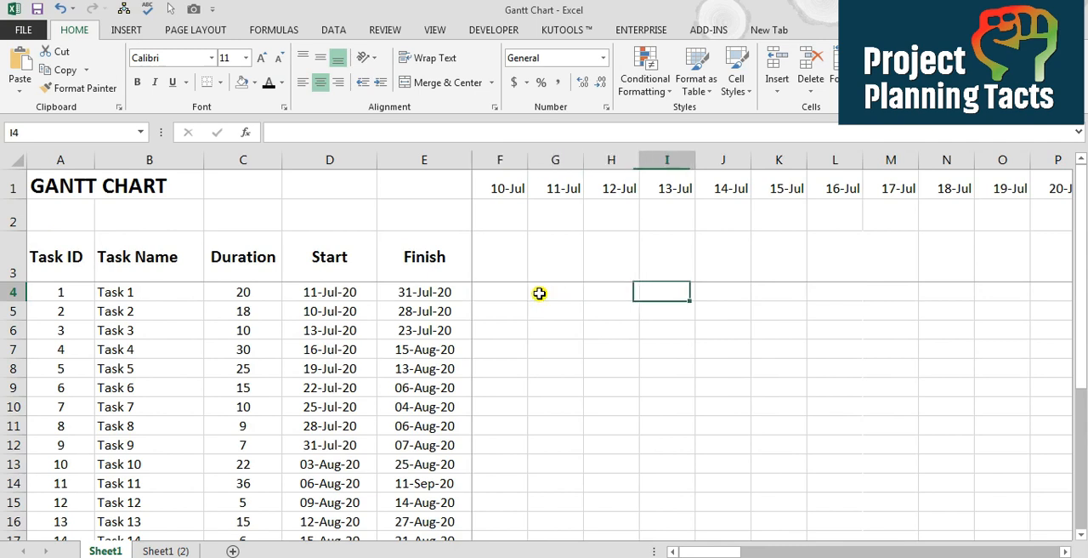
key("Left")
key("Left")
key("Left")
key("Left")
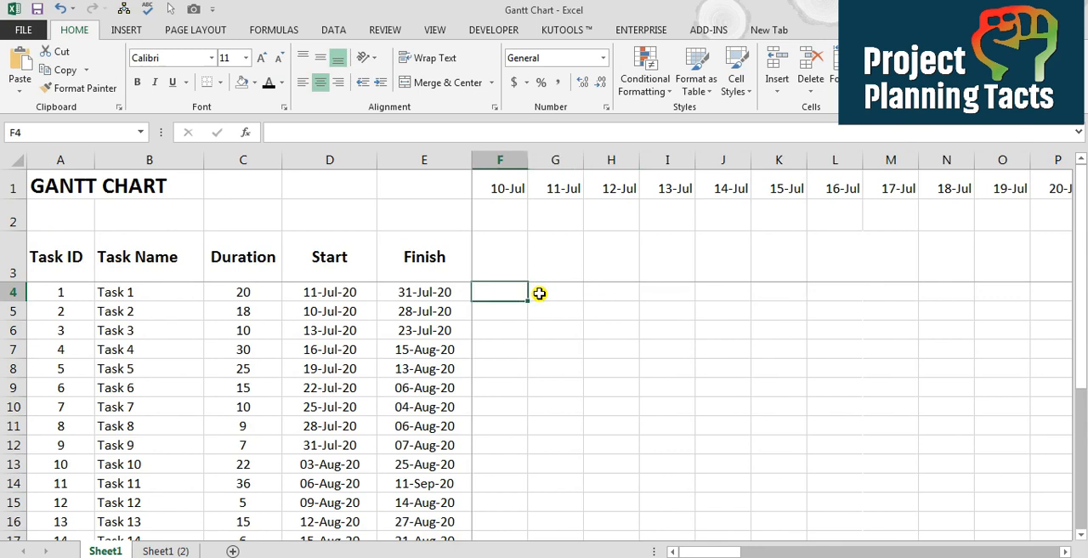
left_click(359, 294)
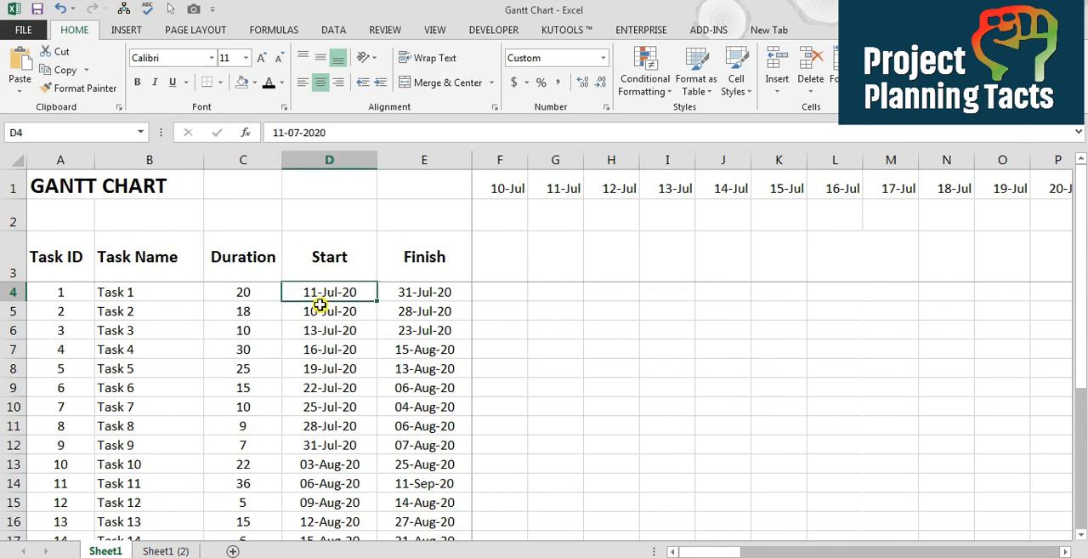
left_click(424, 293)
left_click_drag(508, 188, 1009, 189)
Fill Task 1's timeline row with 1 across consecutive dates starting under 11-Jul, and check it against the task's start and finish dates
left_click(561, 295)
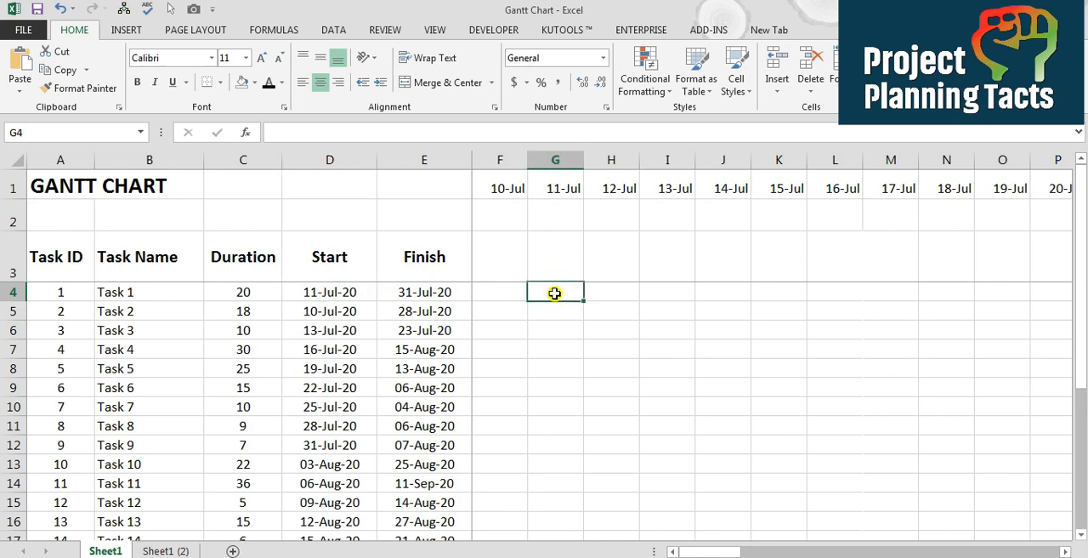
type("1")
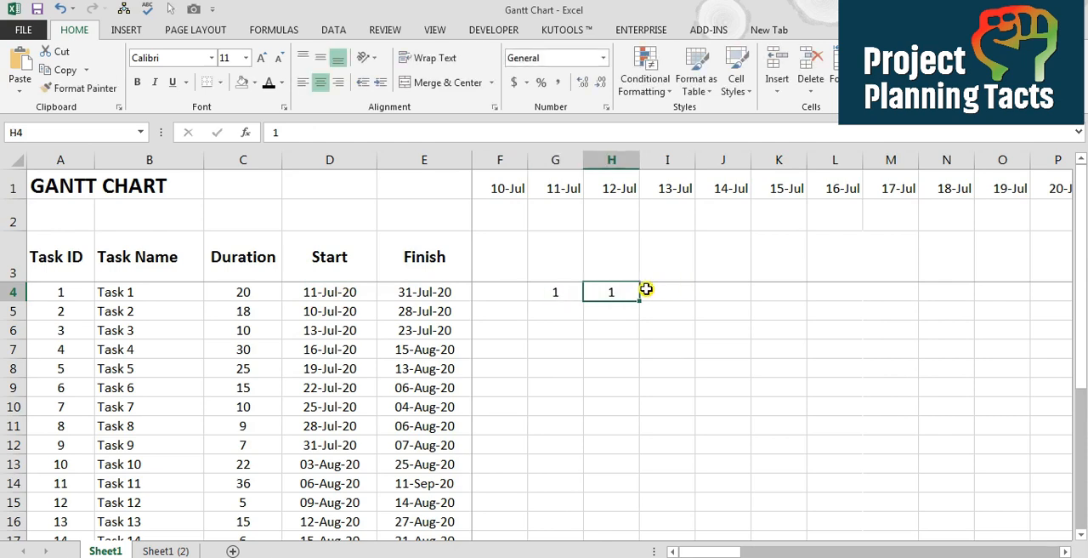
key("shift+Right")
key("shift+Right")
key("shift+Right")
key("shift+Right")
key("shift+Right")
key("shift+Right")
key("shift+Right")
key("shift+Right")
key("shift+Right")
key("shift+Right")
key("shift+Right")
key("shift+Right")
key("shift+Right")
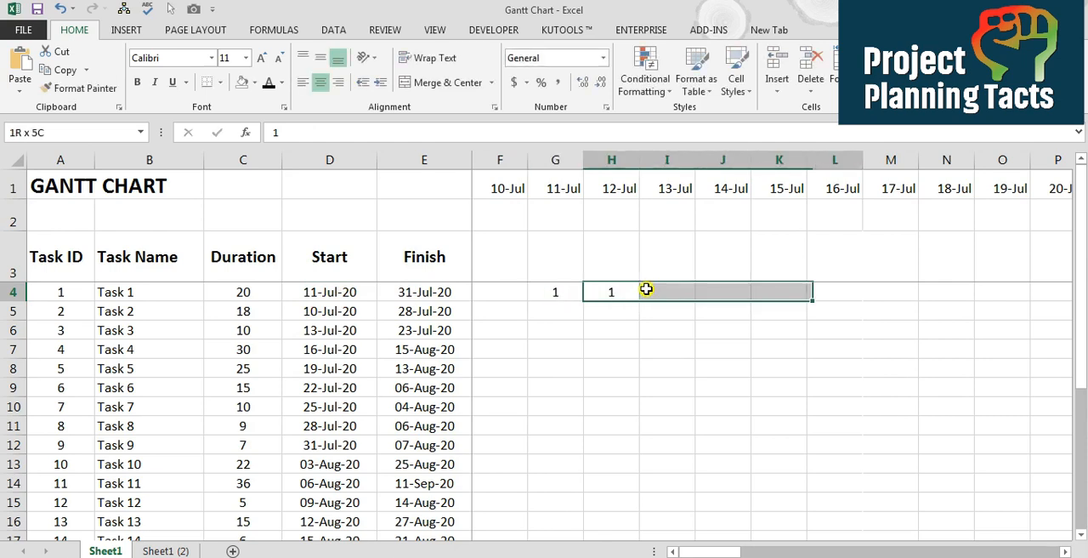
key("shift+Right")
key("shift+Right")
key("shift+Right")
key("shift+Right")
key("shift+Right")
key("shift+Right")
key("shift+Right")
key("shift+Left")
key("ctrl+r")
key("Left")
key("Left")
key("Right")
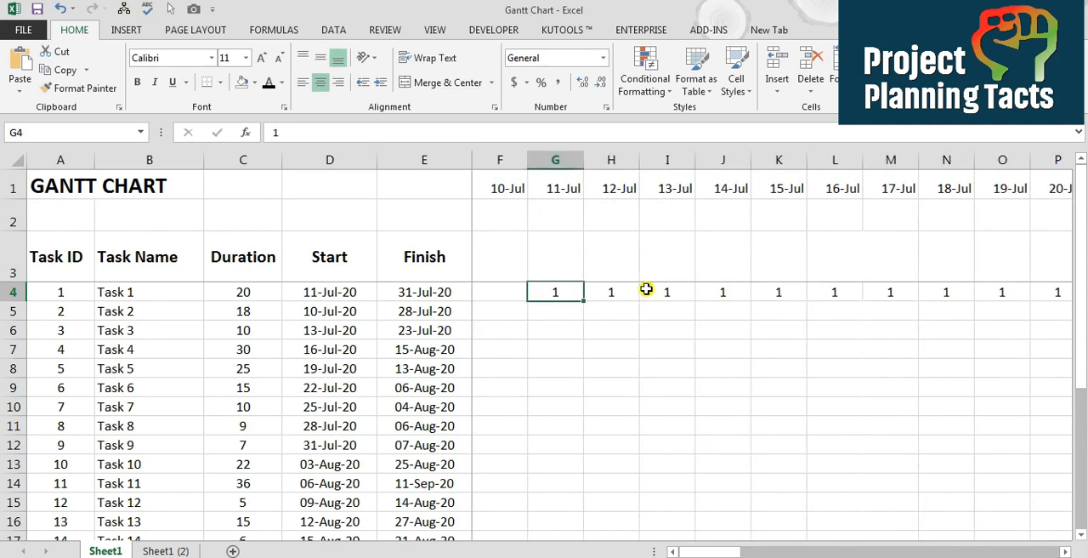
left_click(318, 293)
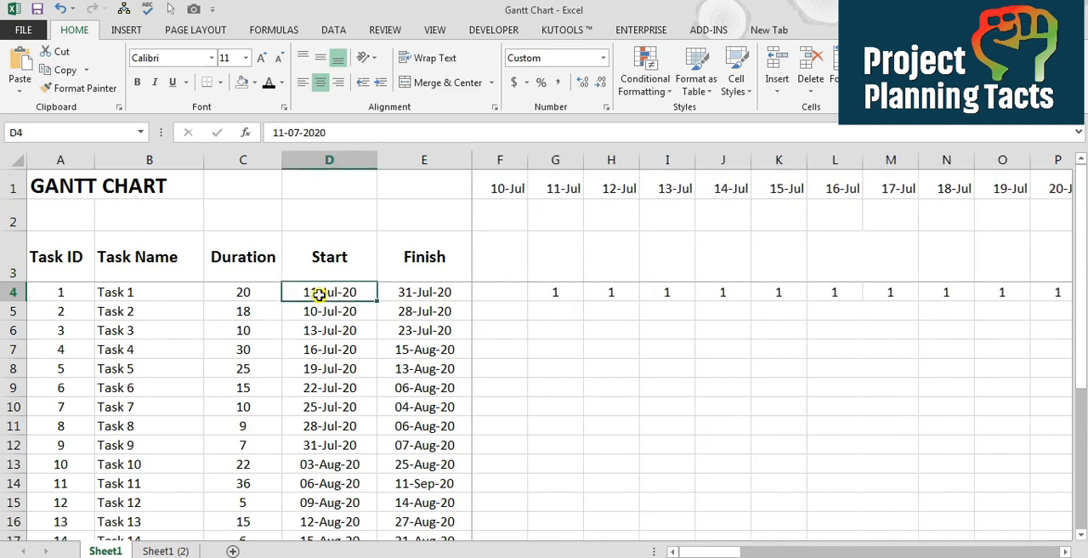
left_click(418, 291)
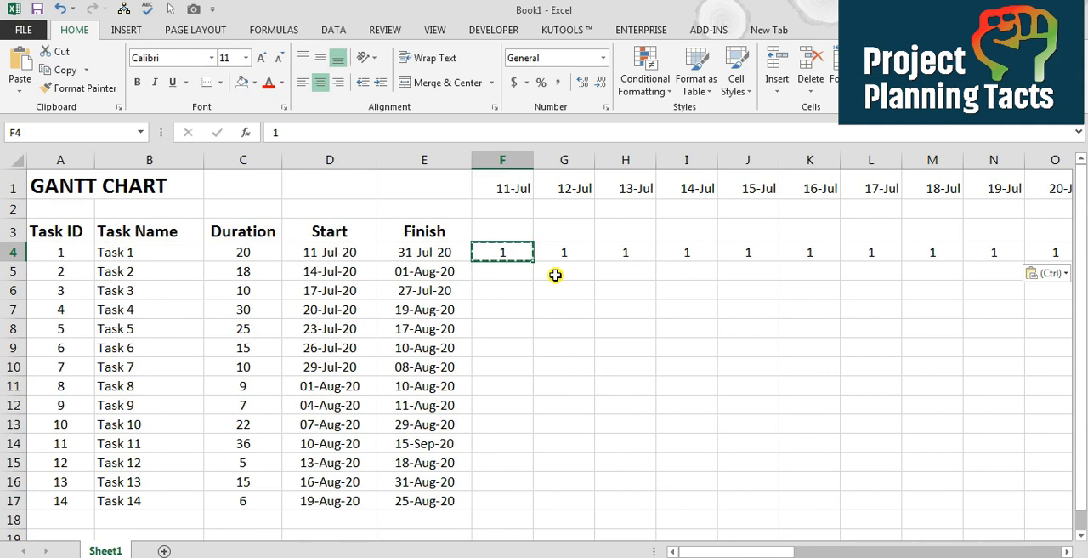
Start an IF formula in F4 that references Task 1's start date with the column locked as $D4
type("=")
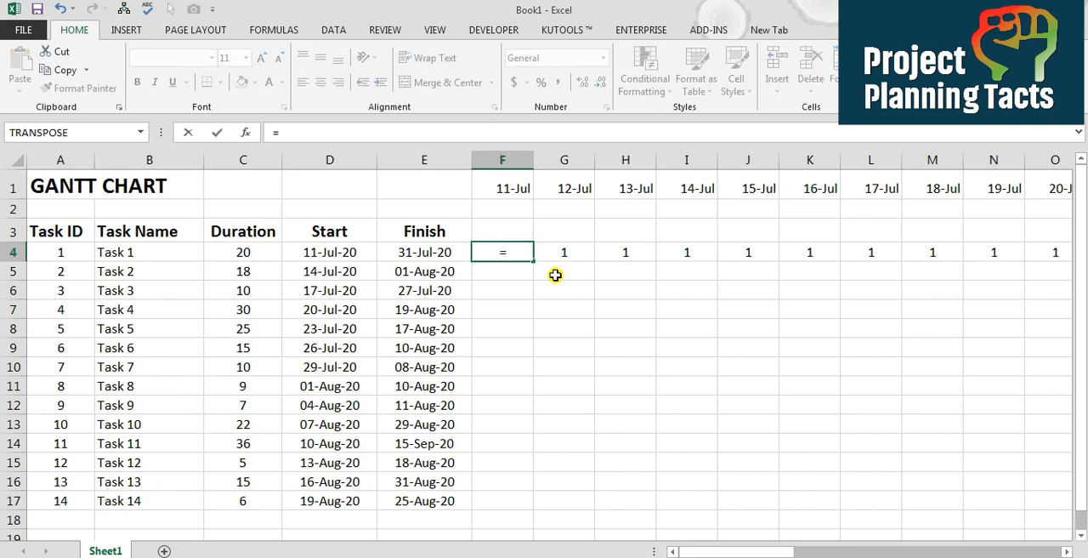
type("if")
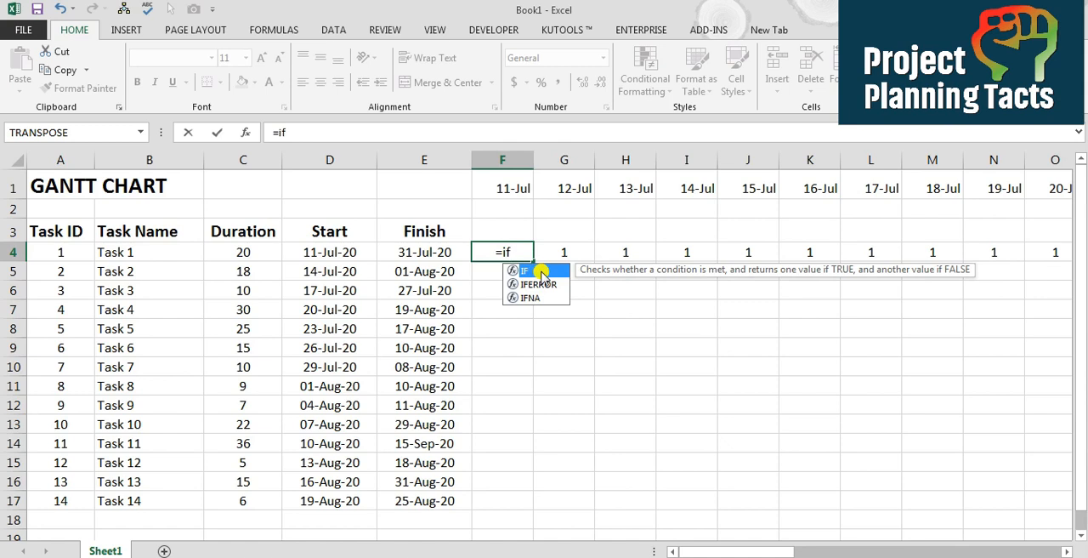
double_click(542, 272)
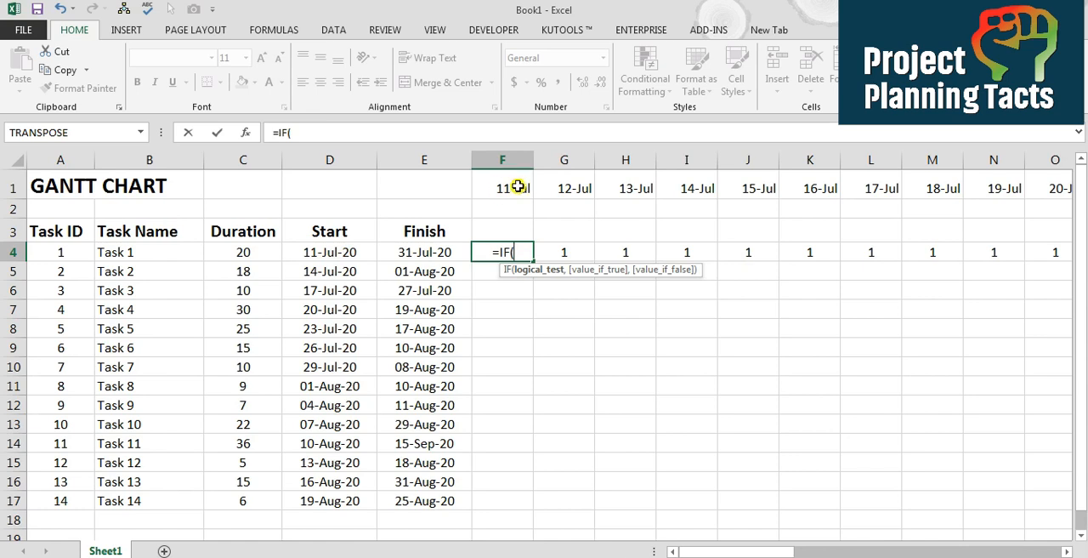
left_click(342, 250)
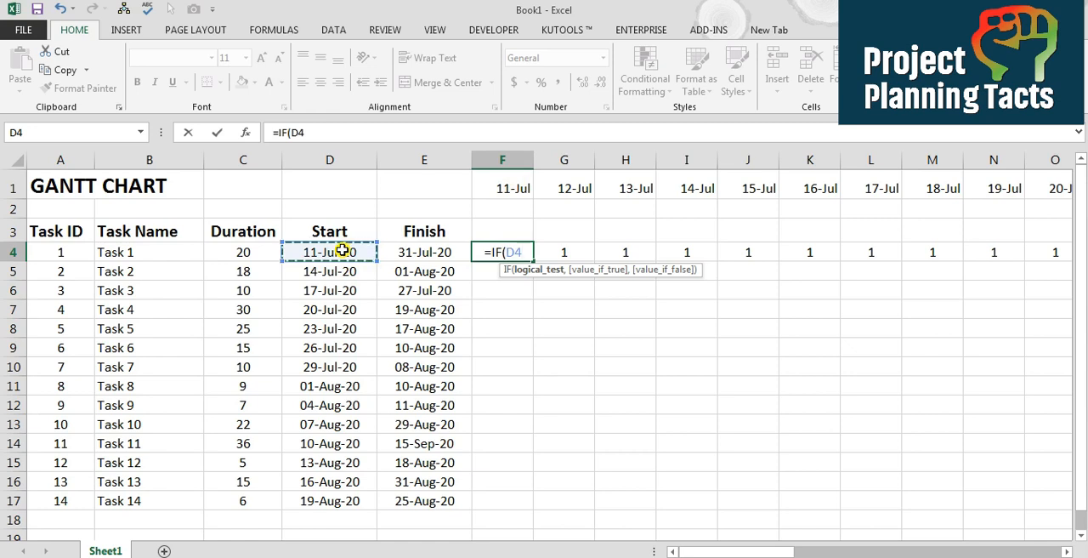
key("F4")
key("F4")
key("F4")
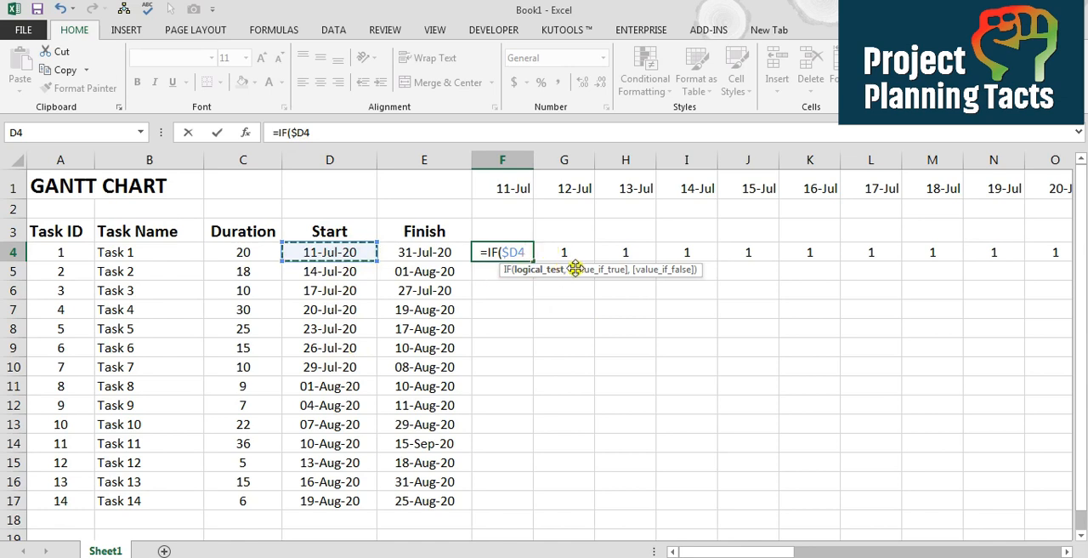
Complete the IF condition in F4 as $D4<=F$1, locking only the row of the timeline date
left_click(335, 130)
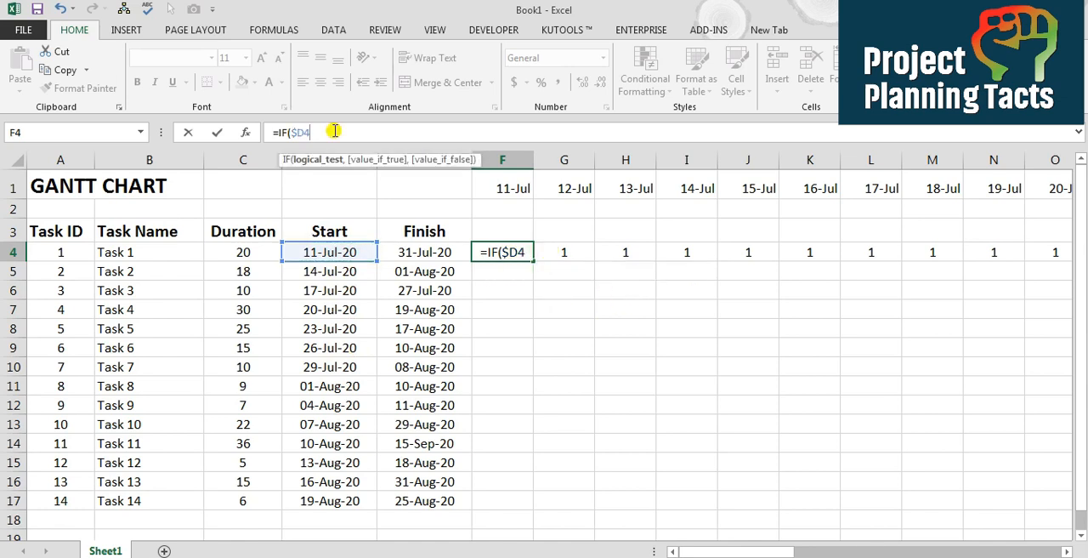
type("<=")
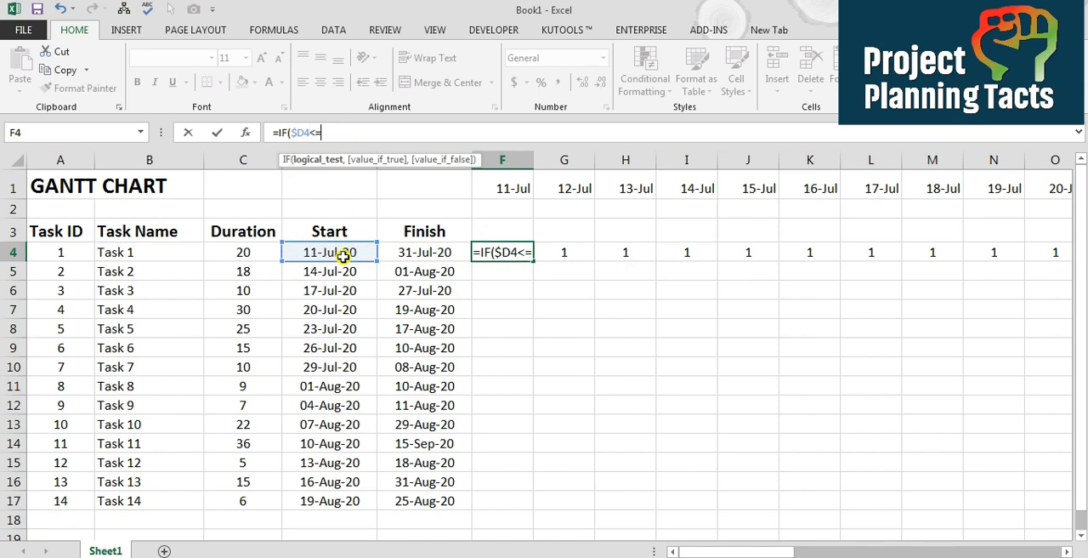
left_click(508, 185)
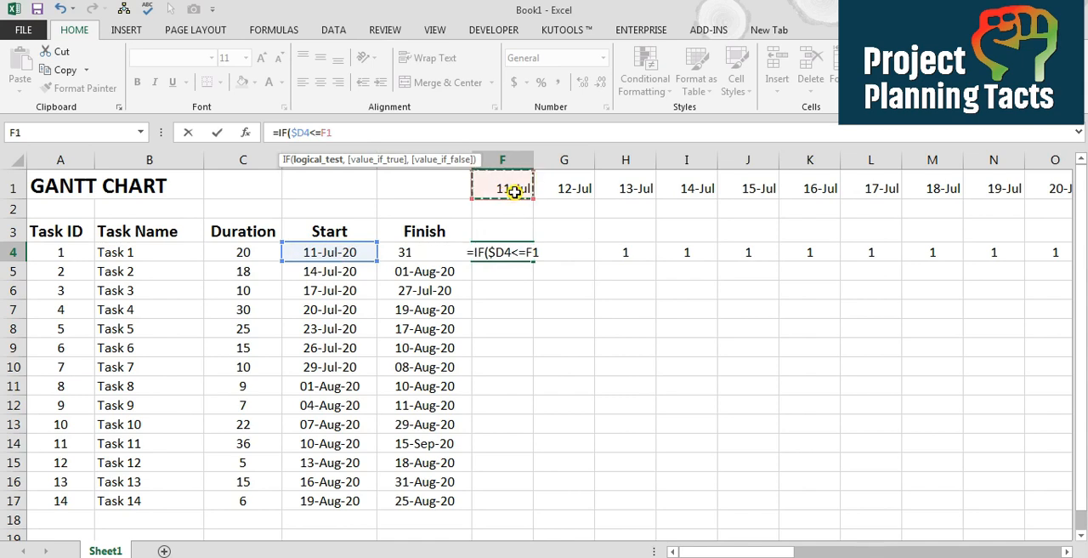
key("F4")
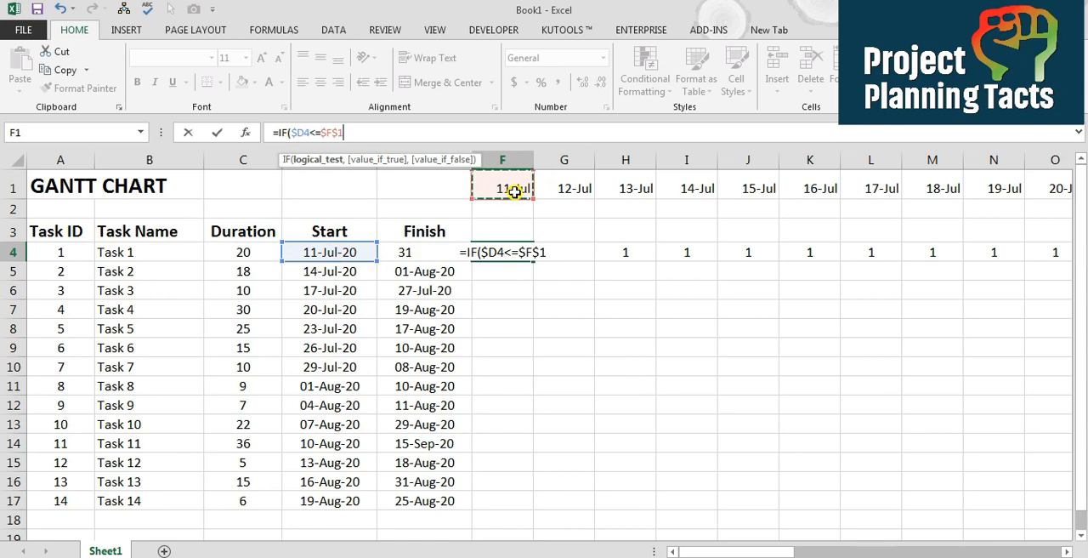
key("F4")
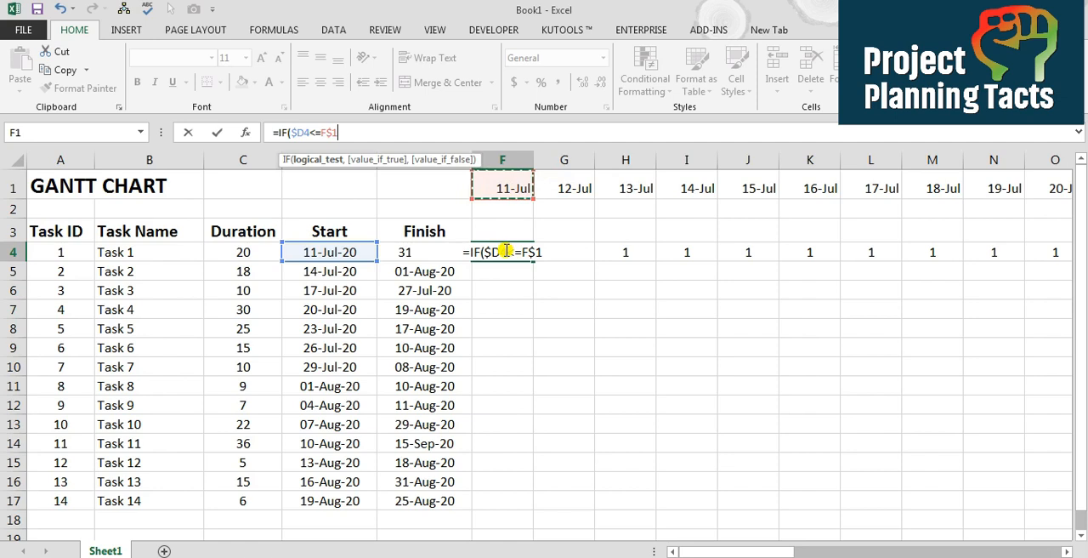
Nest a second IF as the value-if-true in F4, testing whether Task 1's finish date E4 is >= the timeline date F1
type(",")
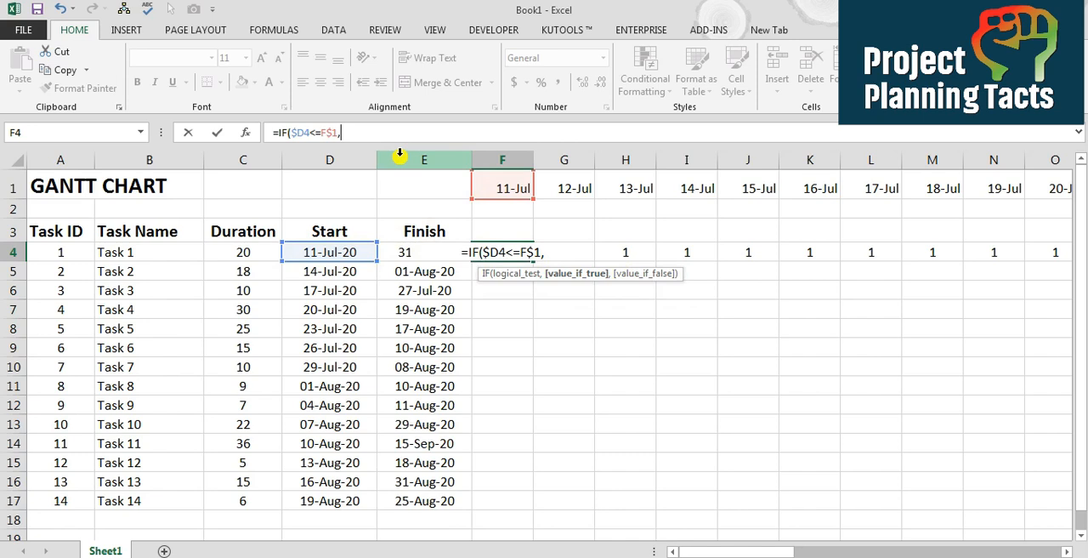
type("if")
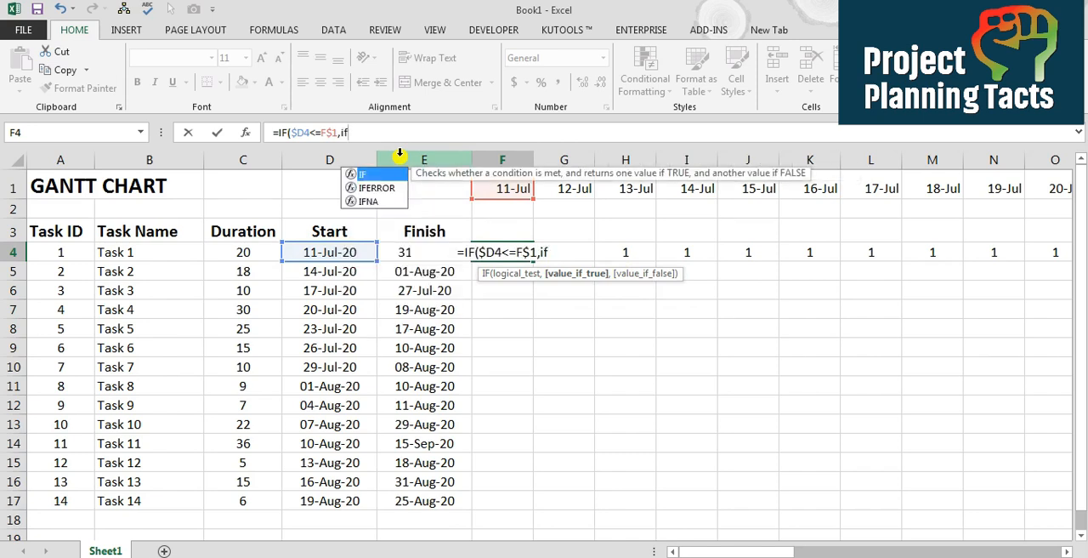
key("Tab")
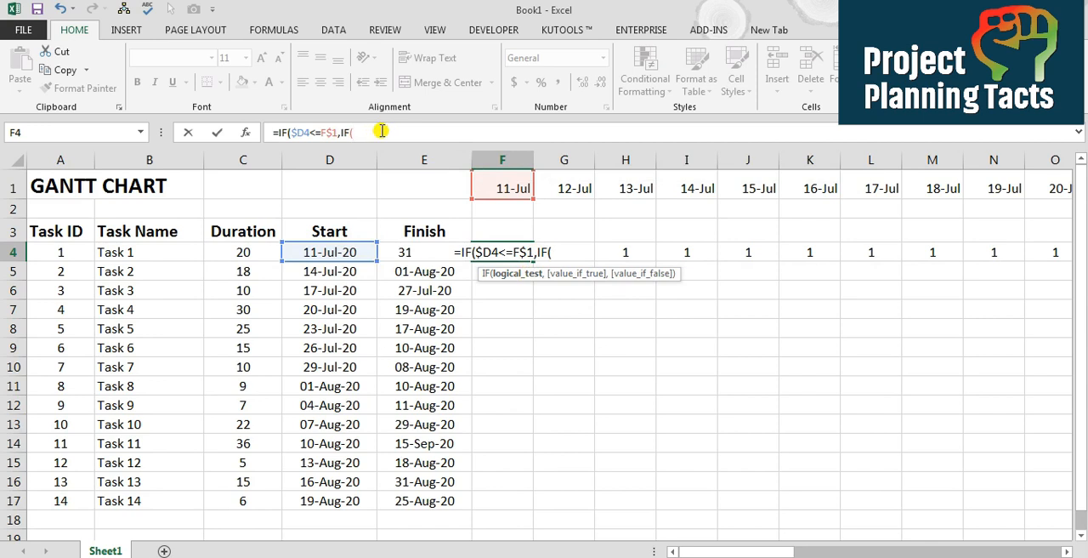
left_click(396, 251)
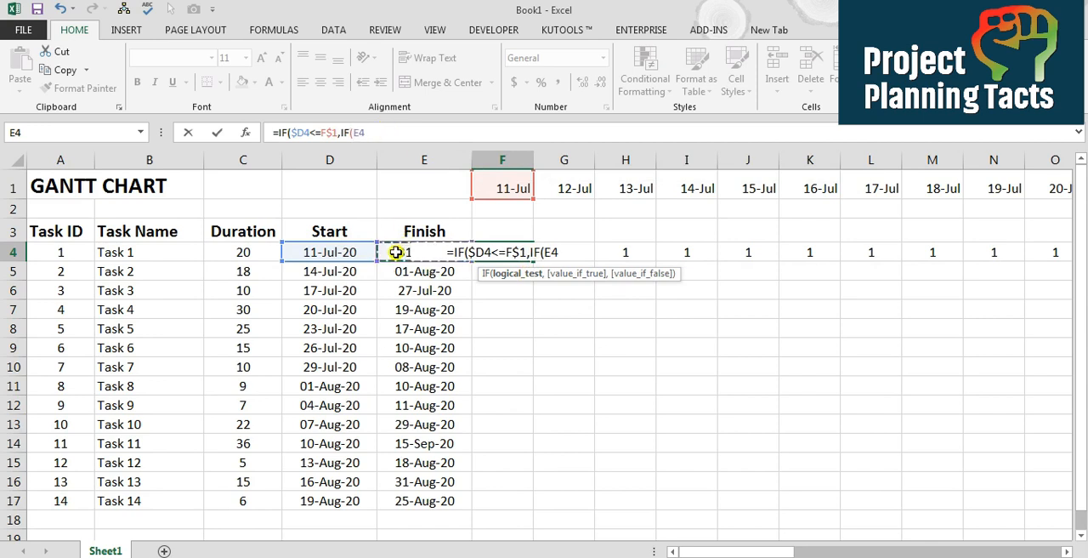
type(">=")
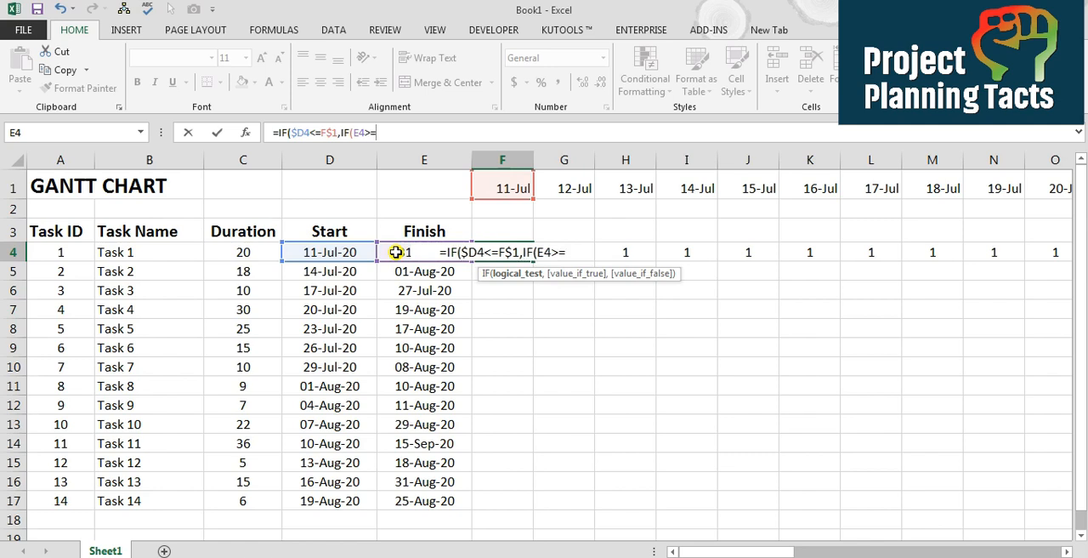
left_click(514, 183)
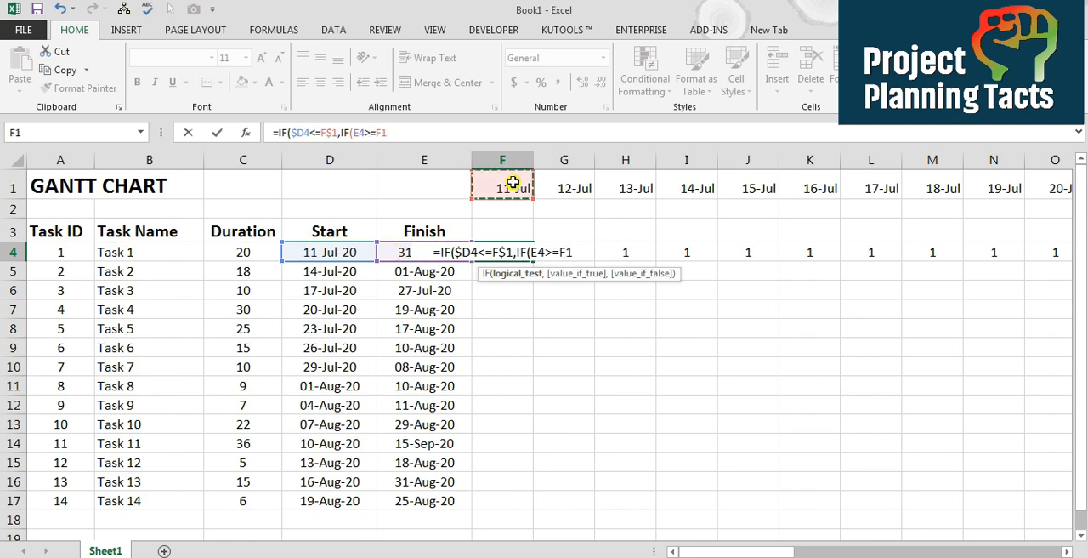
Lock the column of the finish date and the row of the timeline date in the nested condition, making it $E4>=F$1
left_click(359, 134)
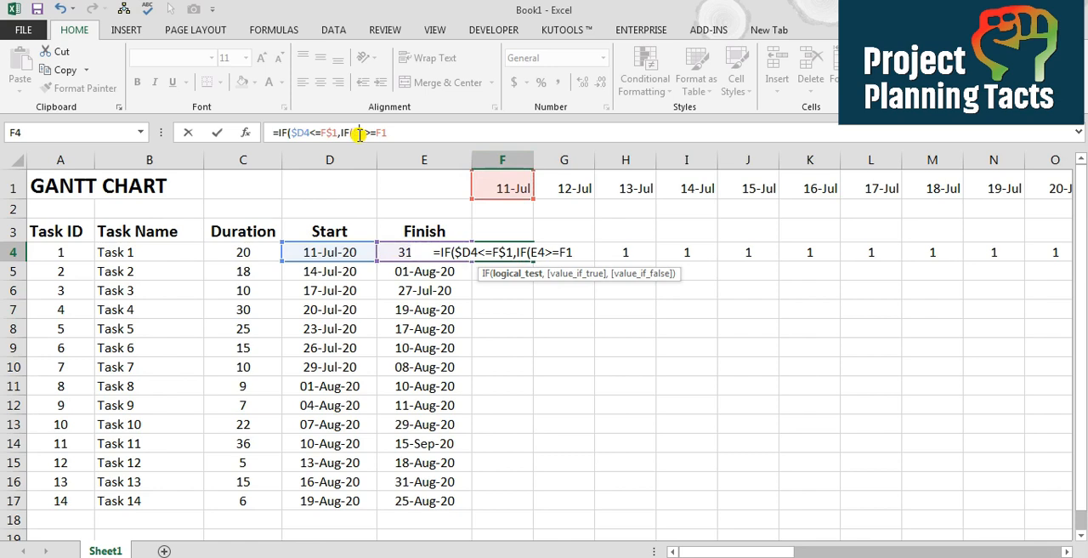
key("F4")
key("F4")
key("F4")
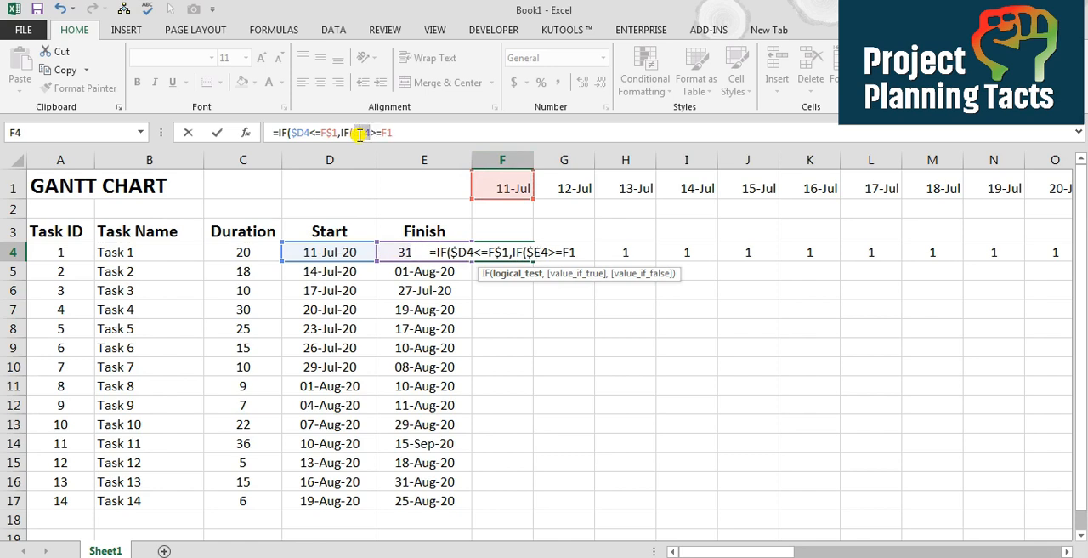
left_click(390, 131)
key("F4")
key("F4")
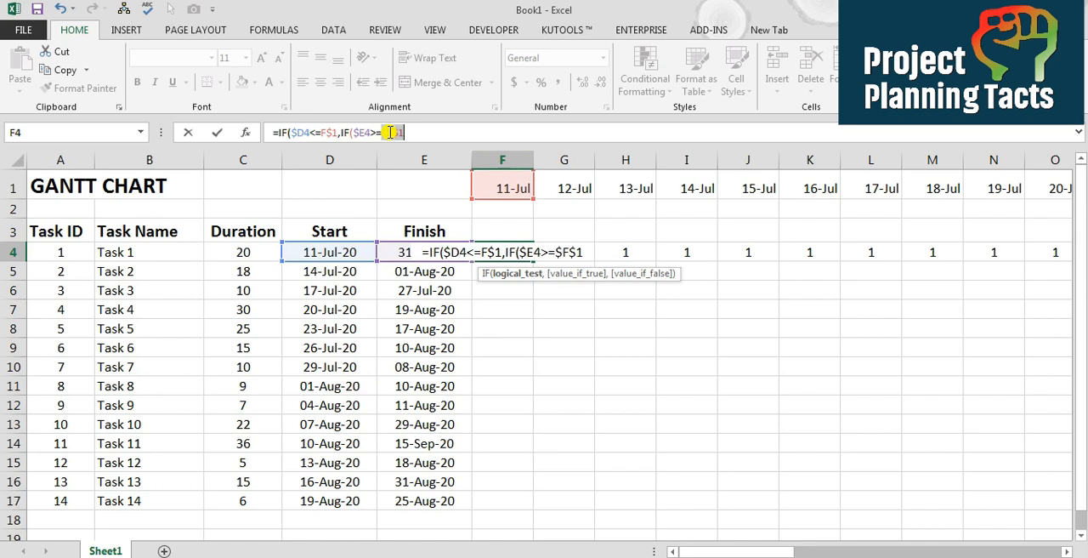
Complete the nested IF so it returns 1 when true and an empty string "" when false
type(",")
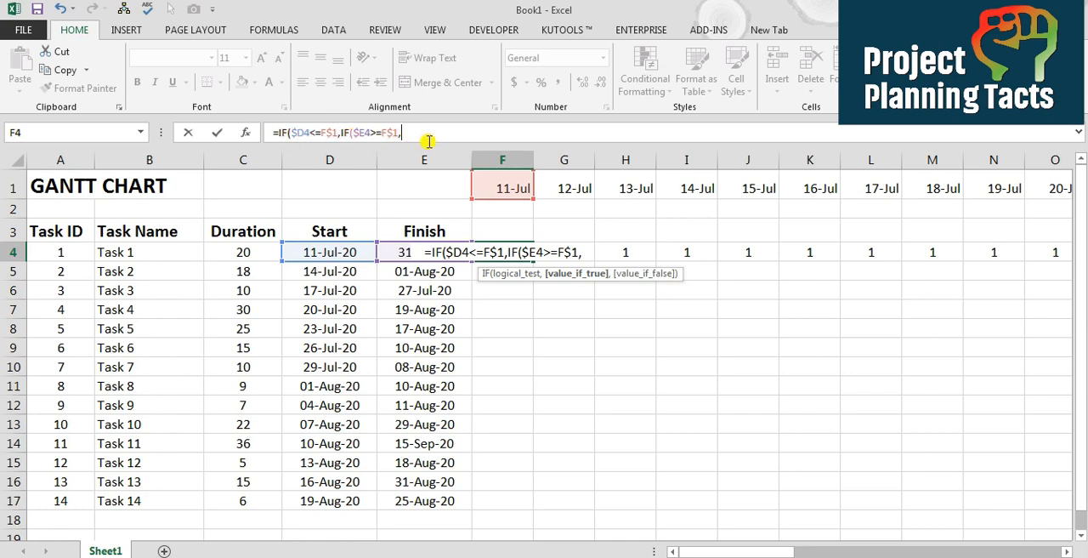
type("1,")
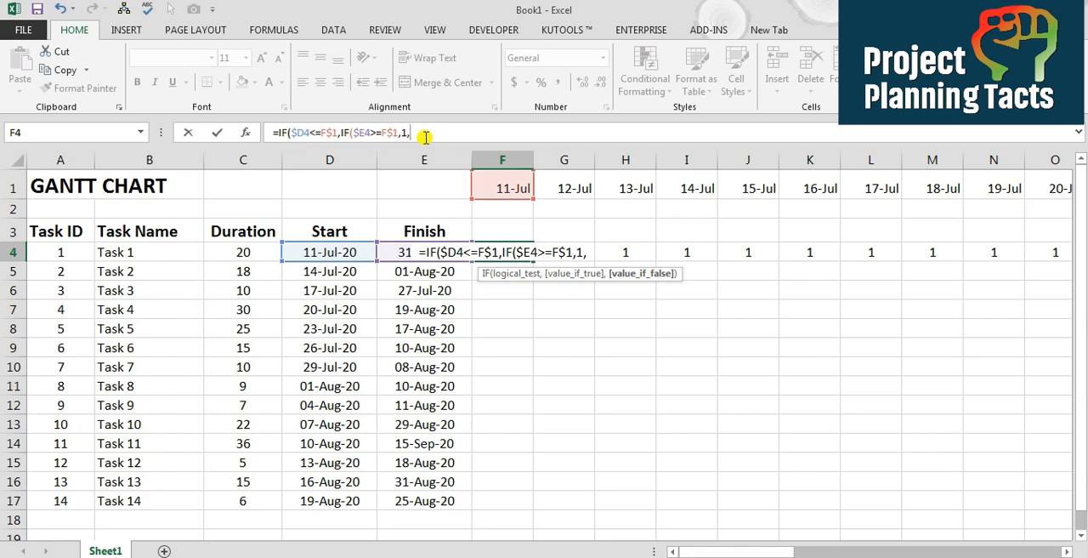
type("\"\")")
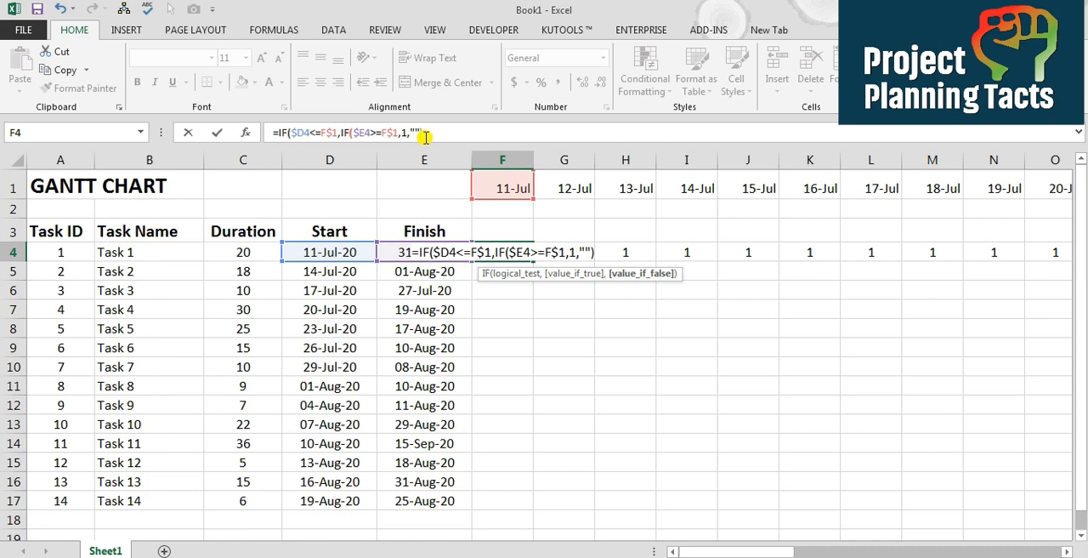
Review the outer IF's arguments, add an empty string "" as its value-if-false, and close the formula
left_click(290, 132)
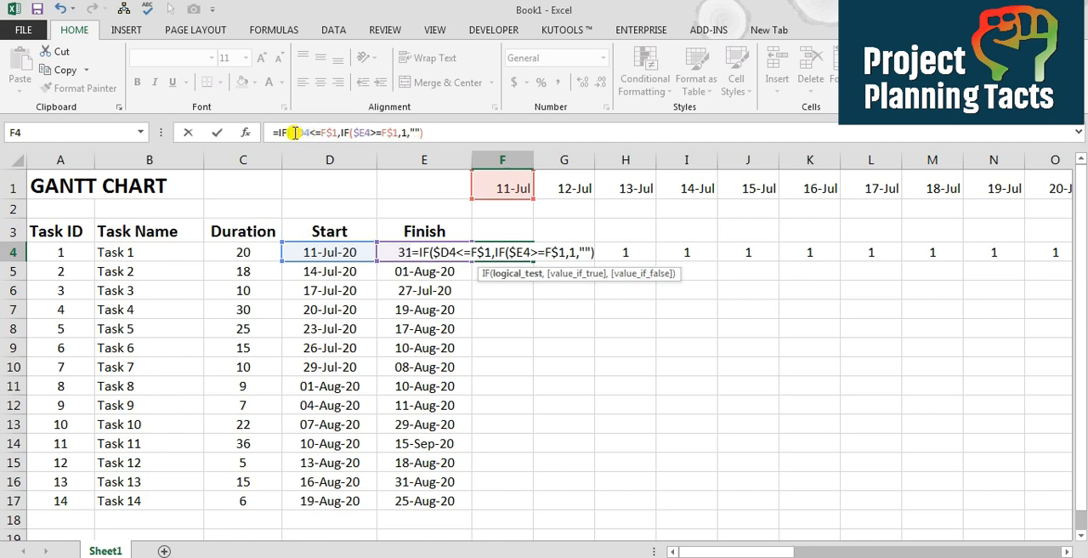
left_click(528, 275)
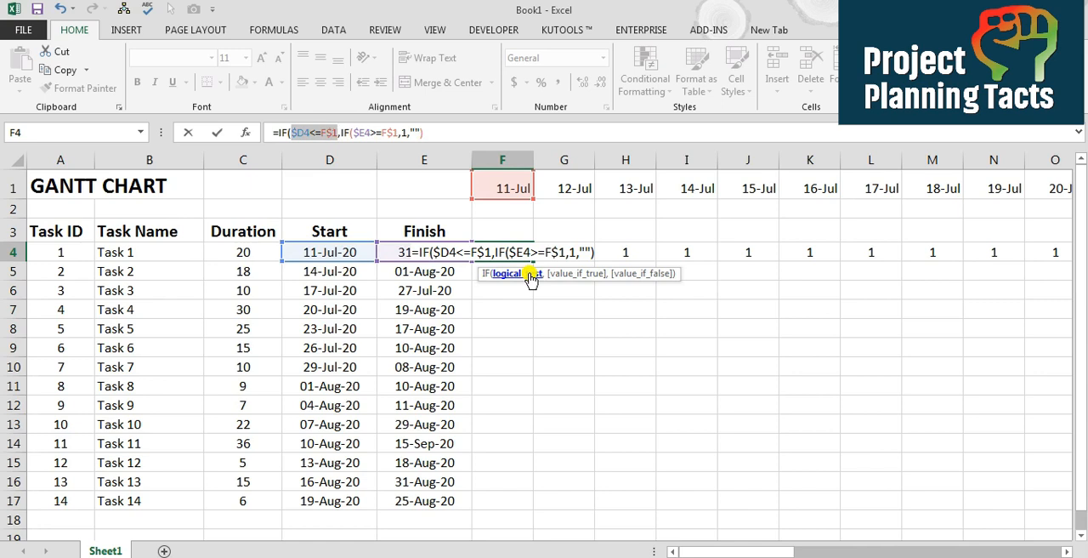
left_click(568, 274)
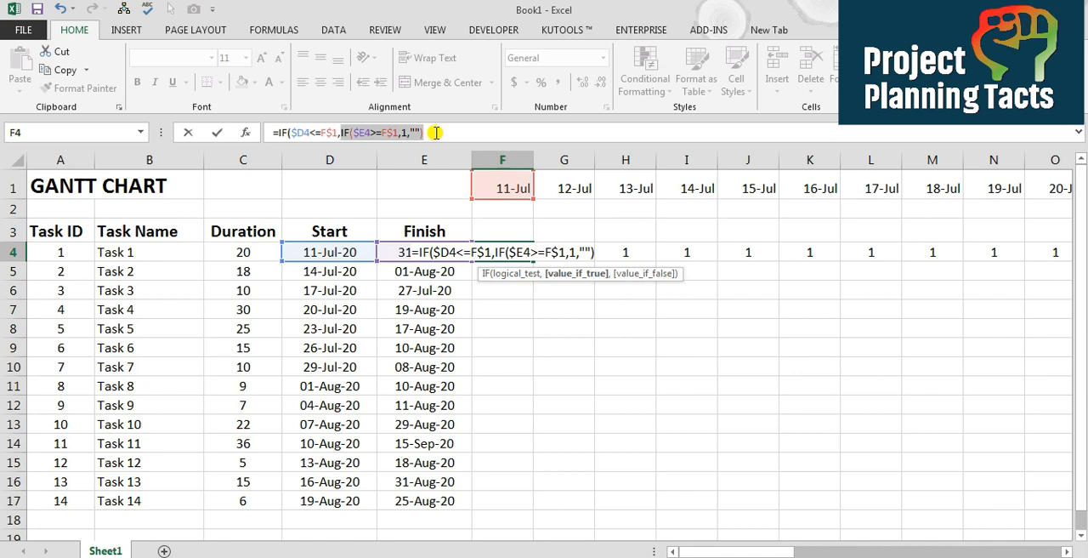
type("),\"")
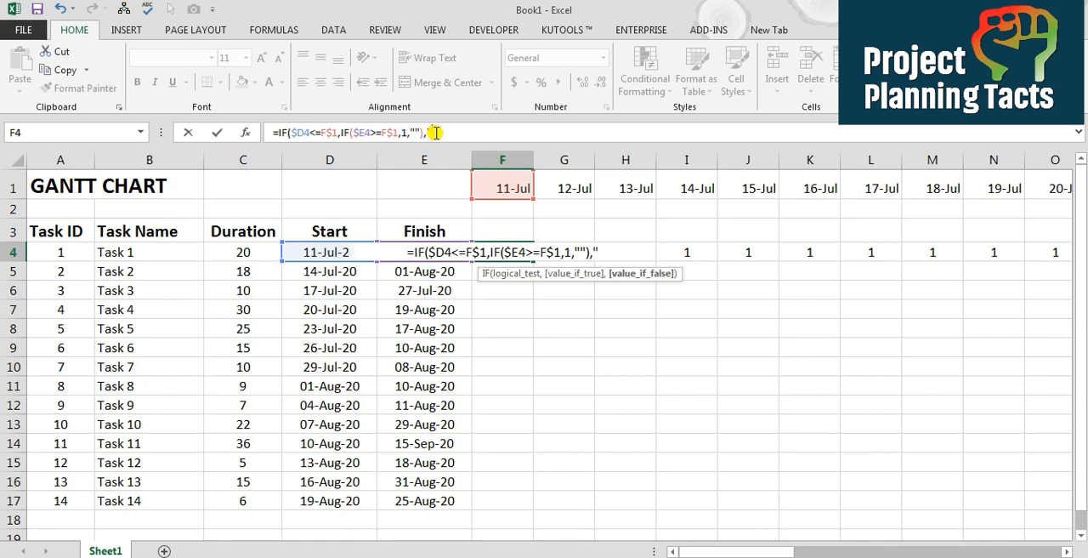
type("\")")
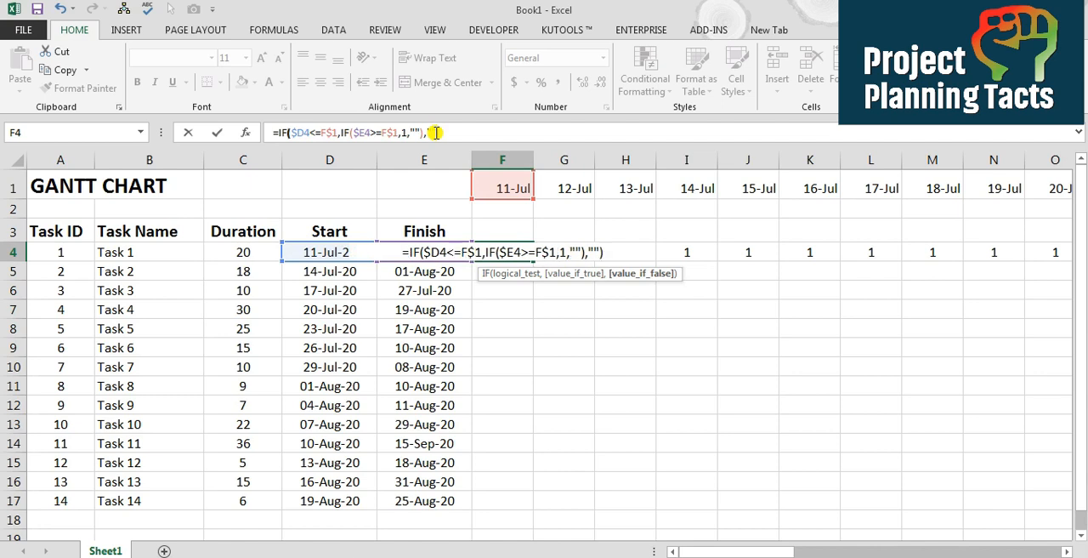
Check the test, true and false arguments of both the outer and nested IF, and commit the formula in F4
left_click(292, 131)
left_click(521, 274)
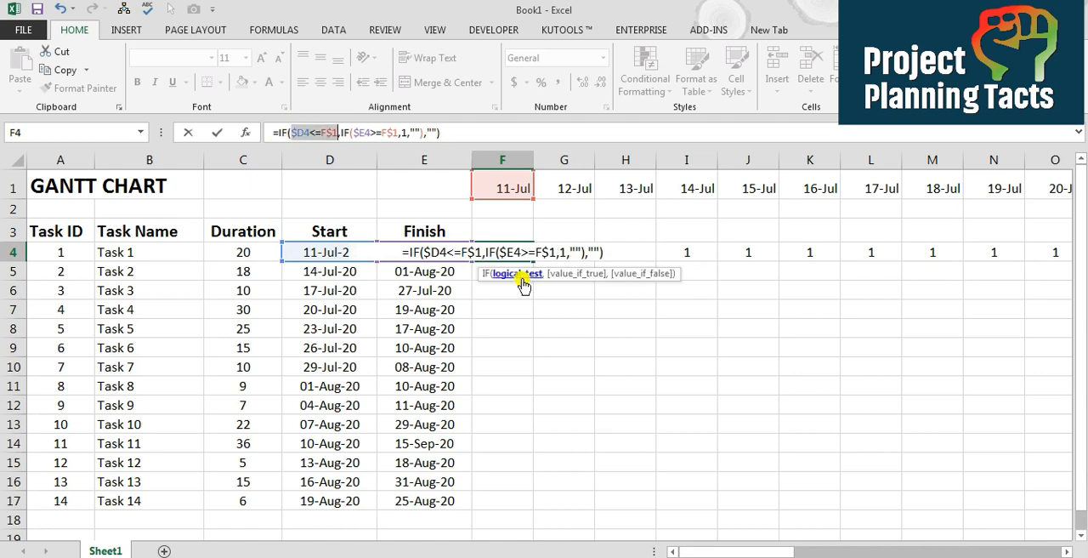
left_click(557, 273)
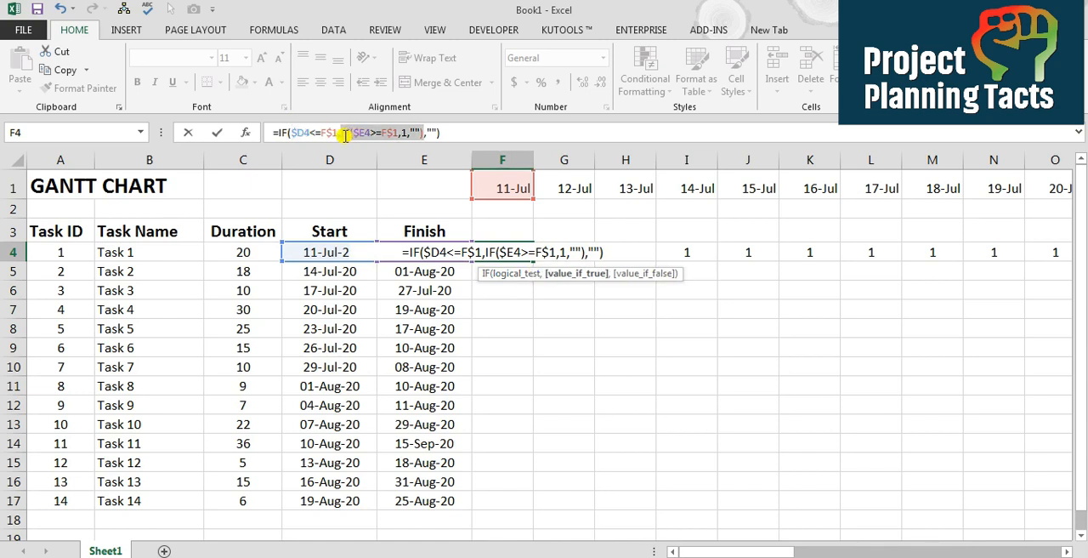
left_click(642, 273)
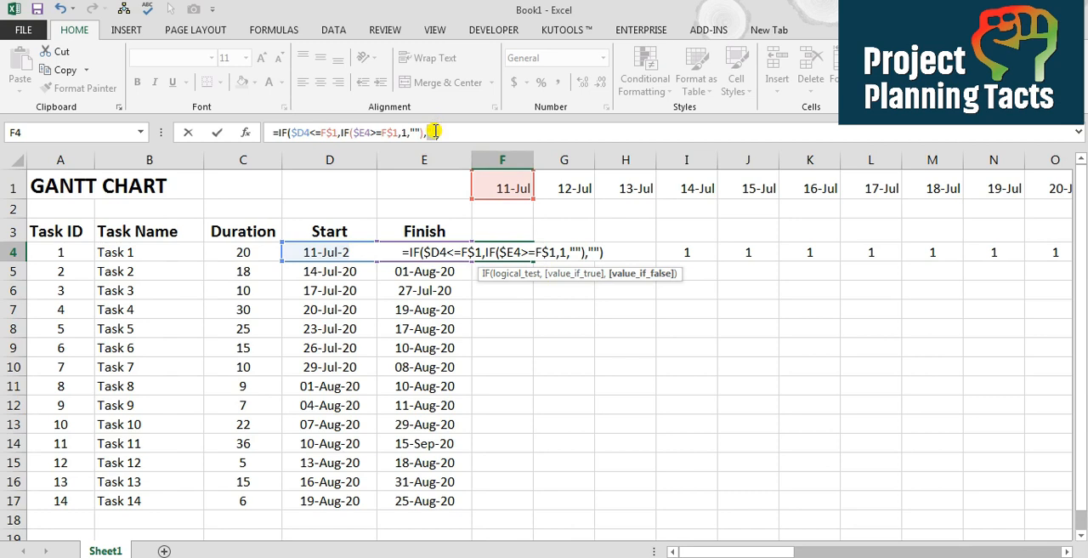
left_click(353, 133)
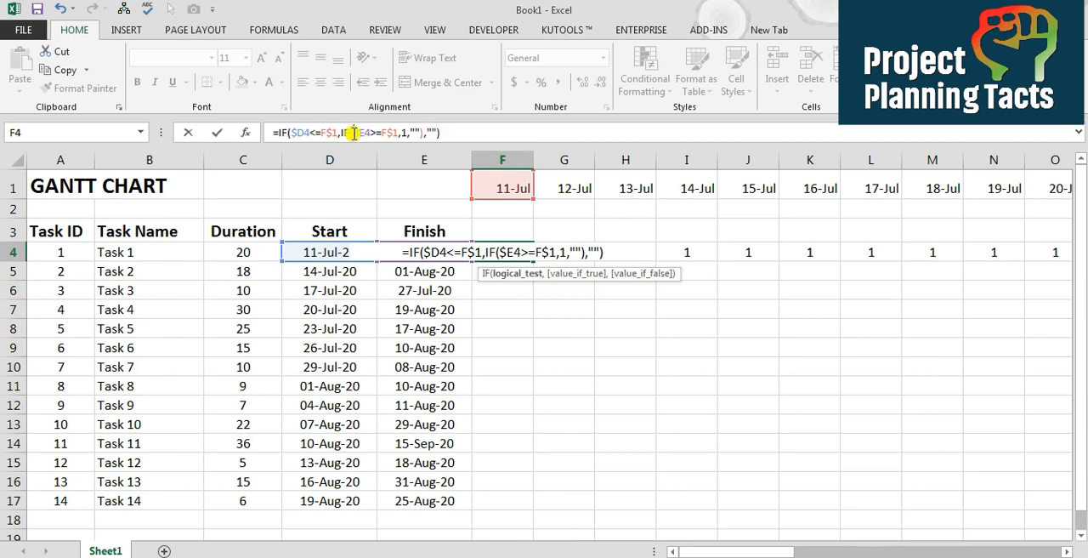
left_click(532, 274)
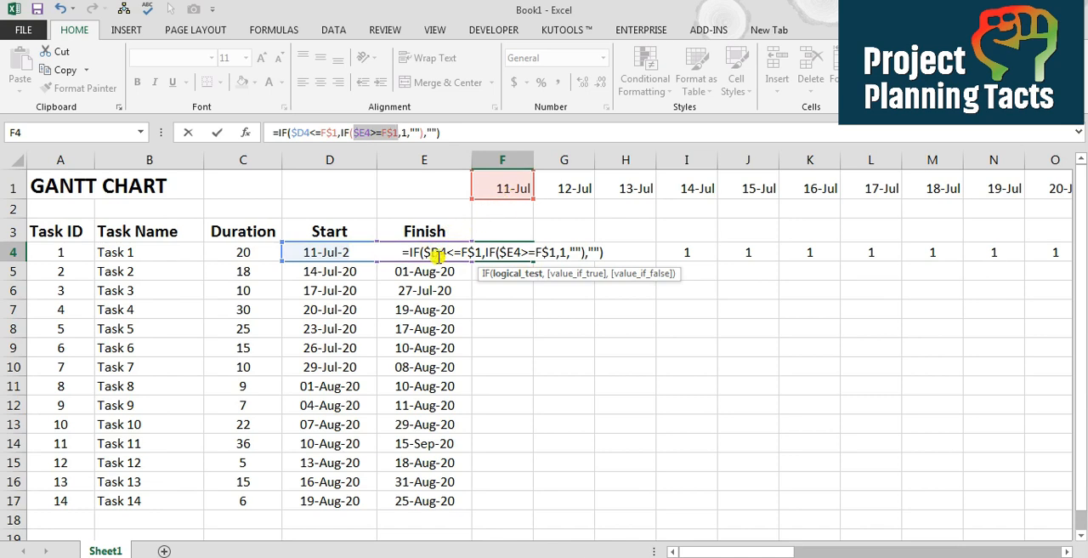
left_click(582, 276)
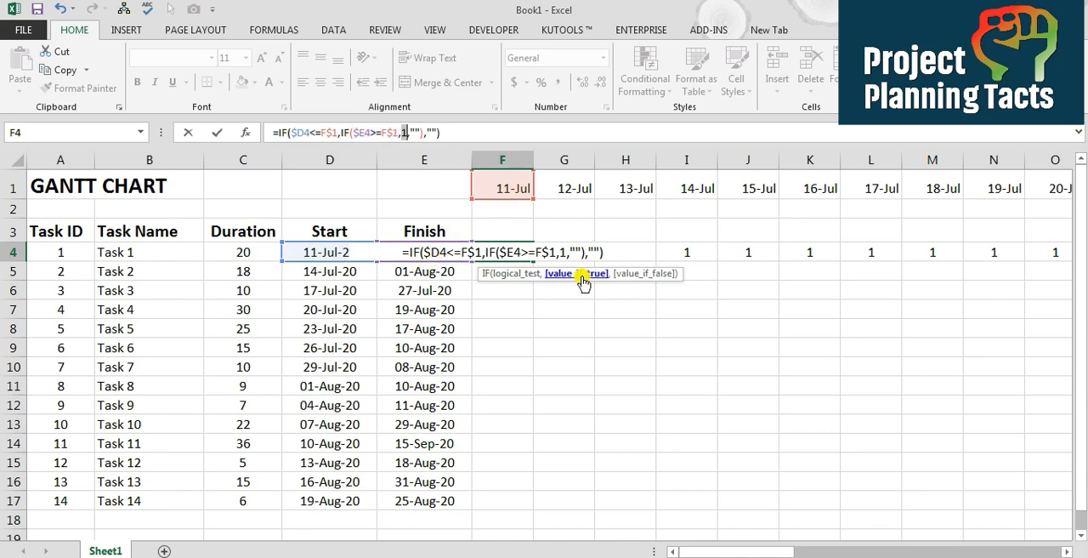
left_click(642, 275)
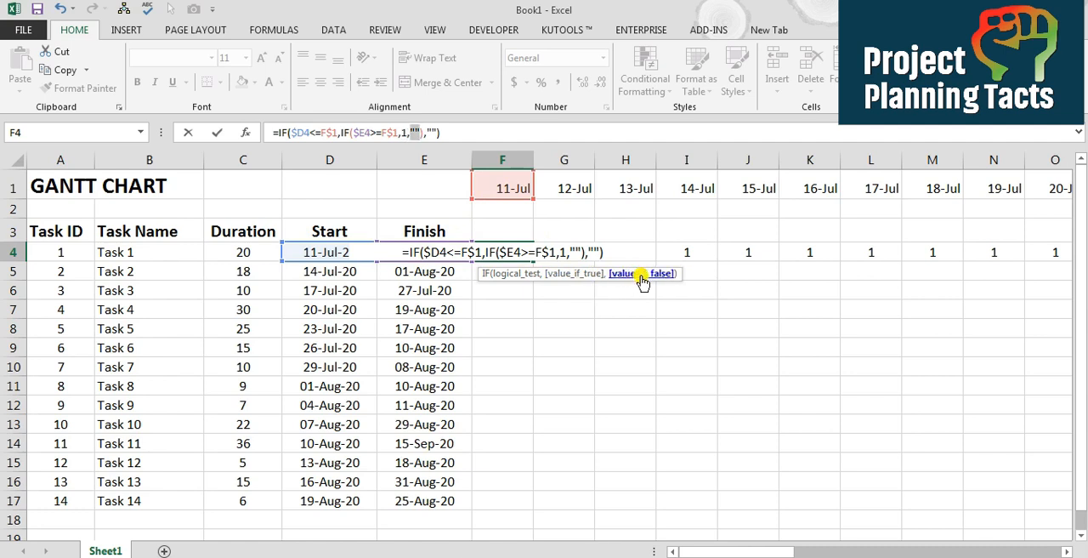
key("Return")
key("Up")
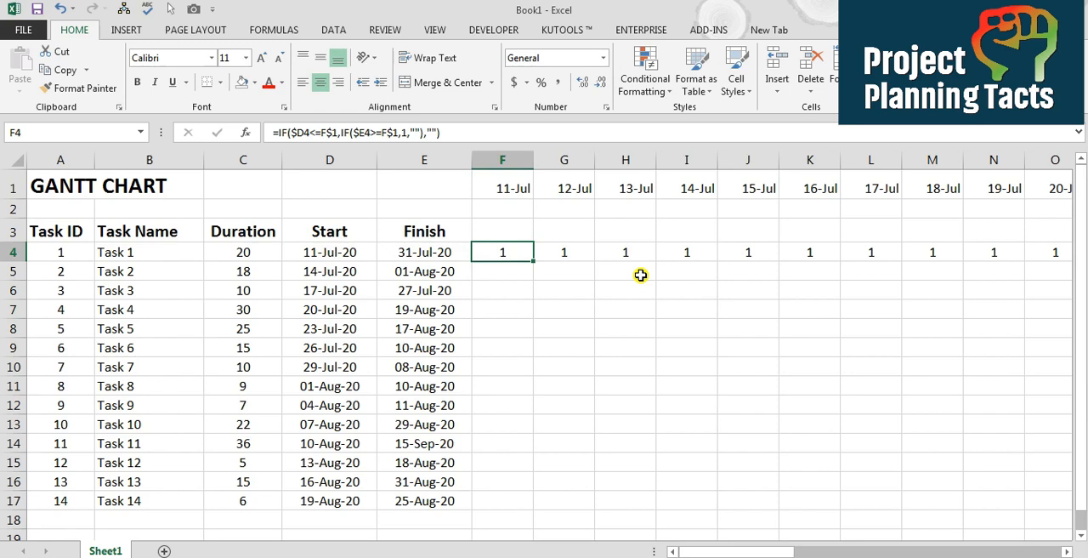
Compare Task 1's start date with the first timeline date, and set the timeline date in F1 to 10-7
key("Left")
key("Left")
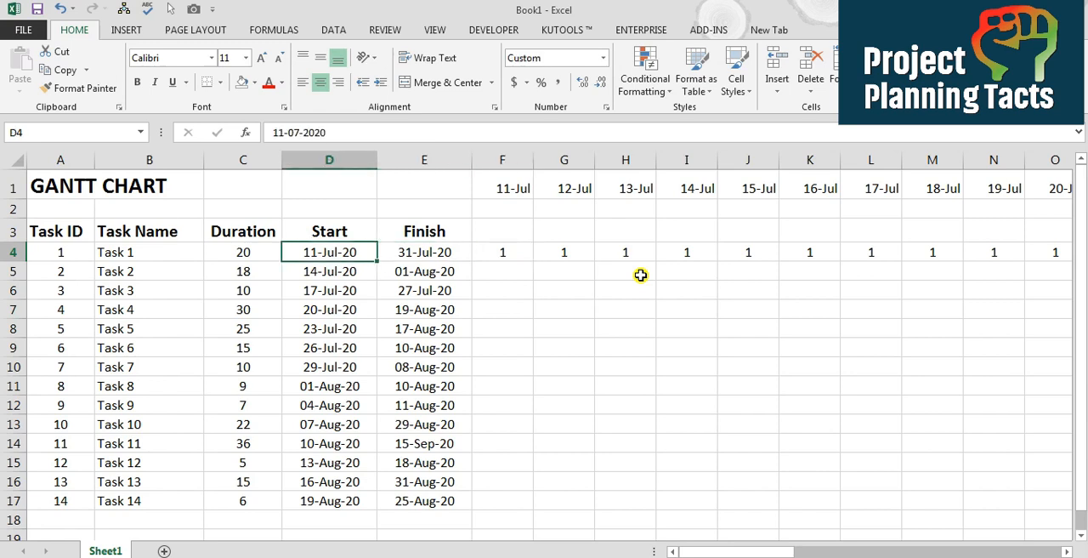
key("Right")
key("Right")
key("Right")
key("Up")
key("Up")
key("Up")
key("Left")
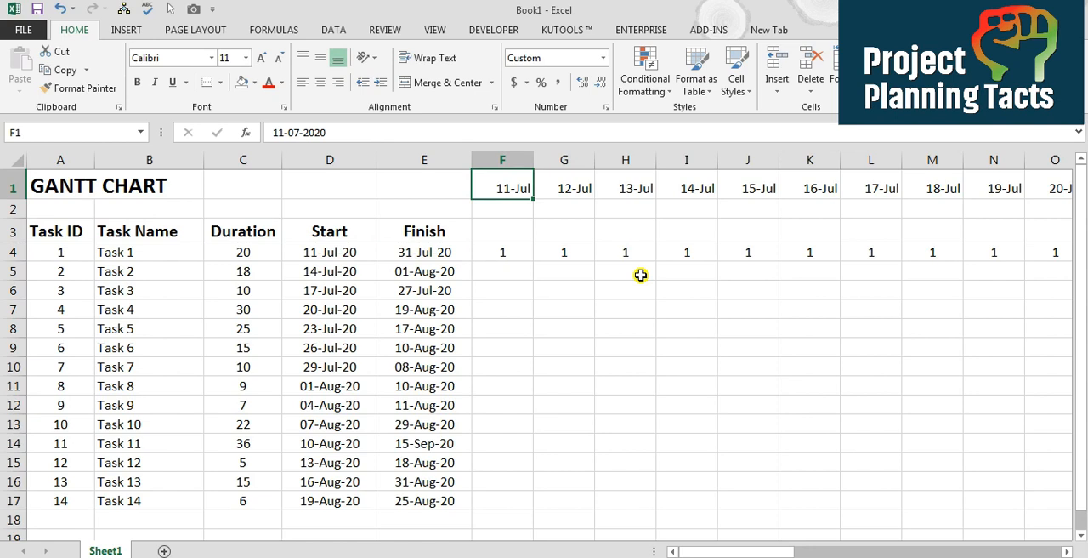
type("10-7")
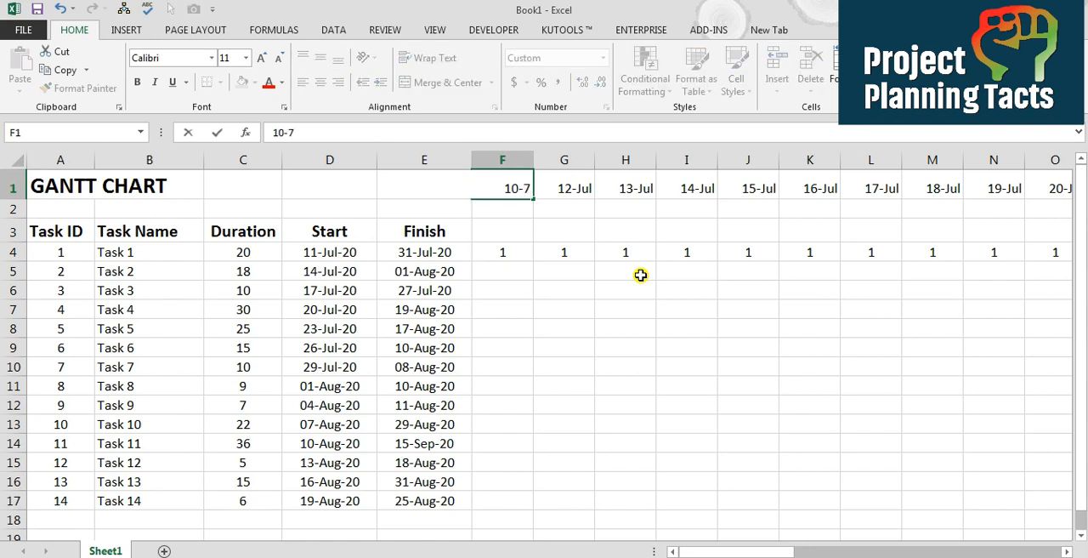
key("Tab")
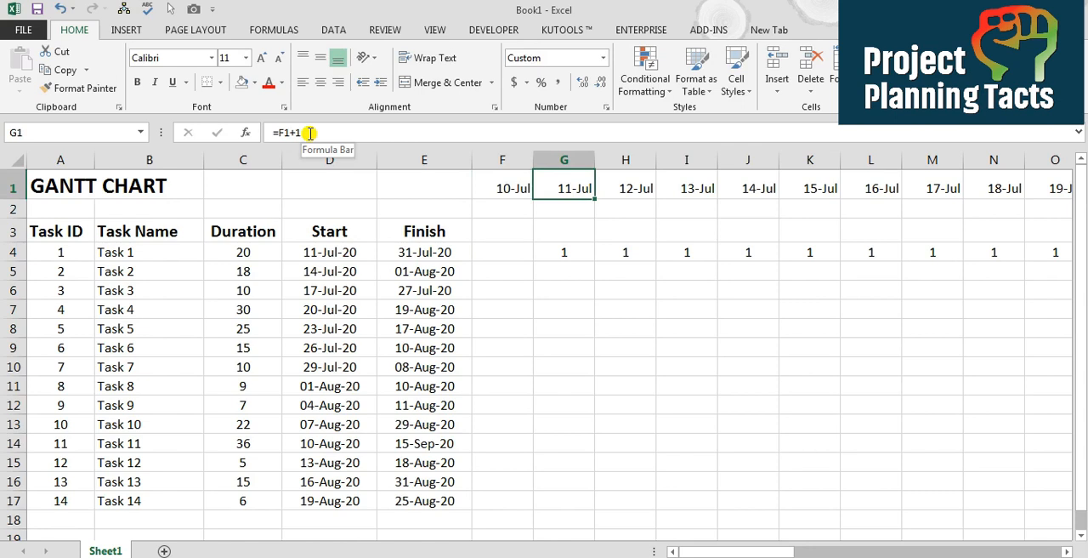
Fill the nested IF formula from F4 across Task 1's row to BC4, under the last timeline date
left_click(502, 249)
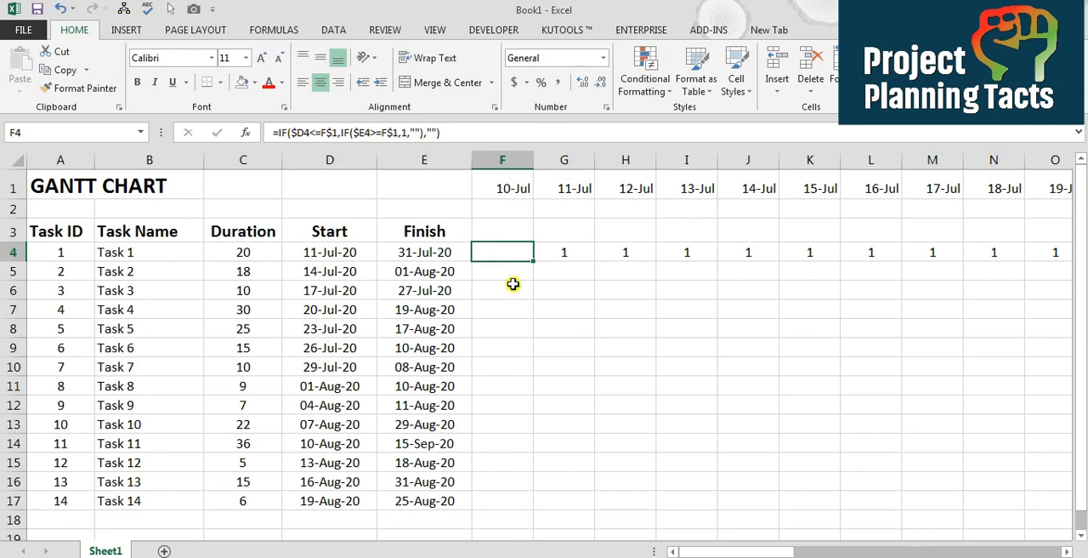
left_click_drag(537, 263, 930, 260)
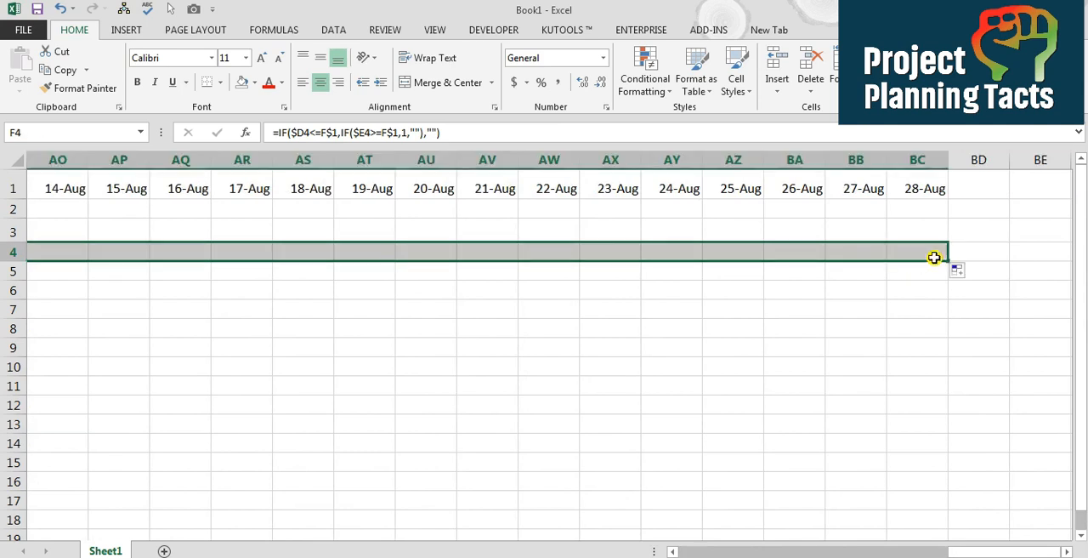
key("Right")
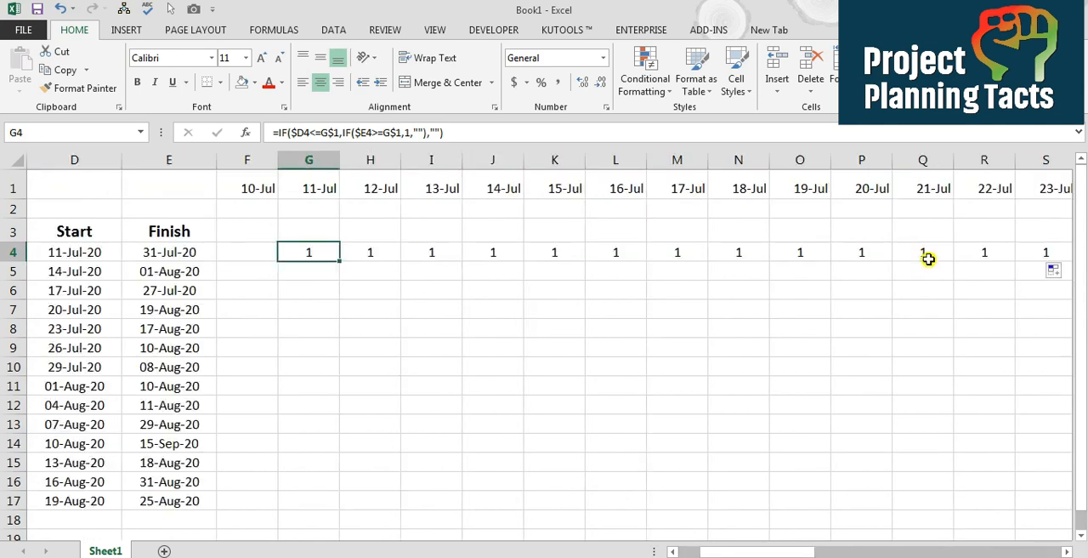
Compare Task 1's start date with the filled formula cells in row 4 and the timeline date above the first 1
key("Left")
key("Left")
key("Left")
key("Left")
key("Left")
key("Right")
key("Right")
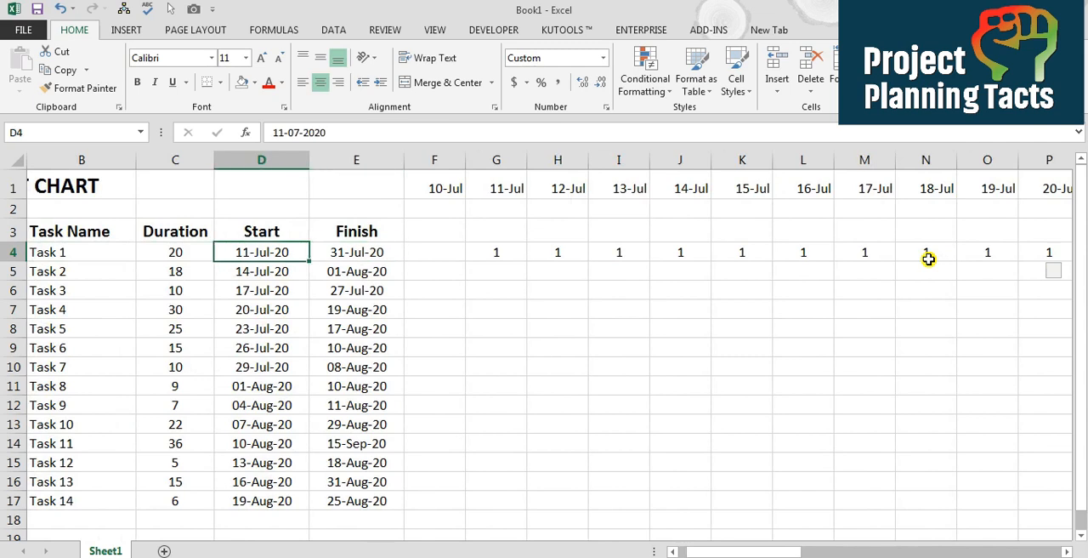
key("Right")
key("Right")
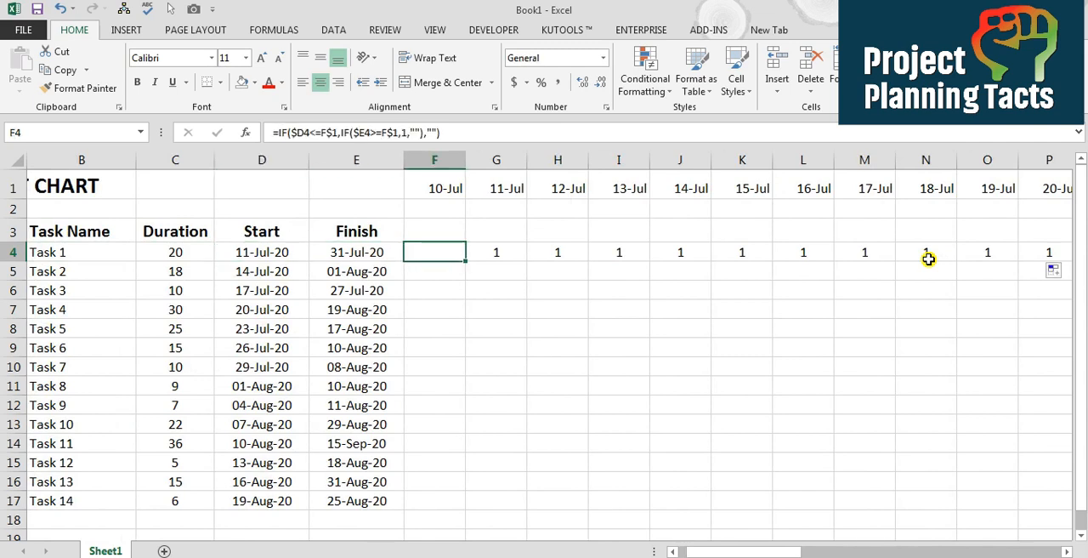
key("Right")
key("Up")
key("Up")
key("Up")
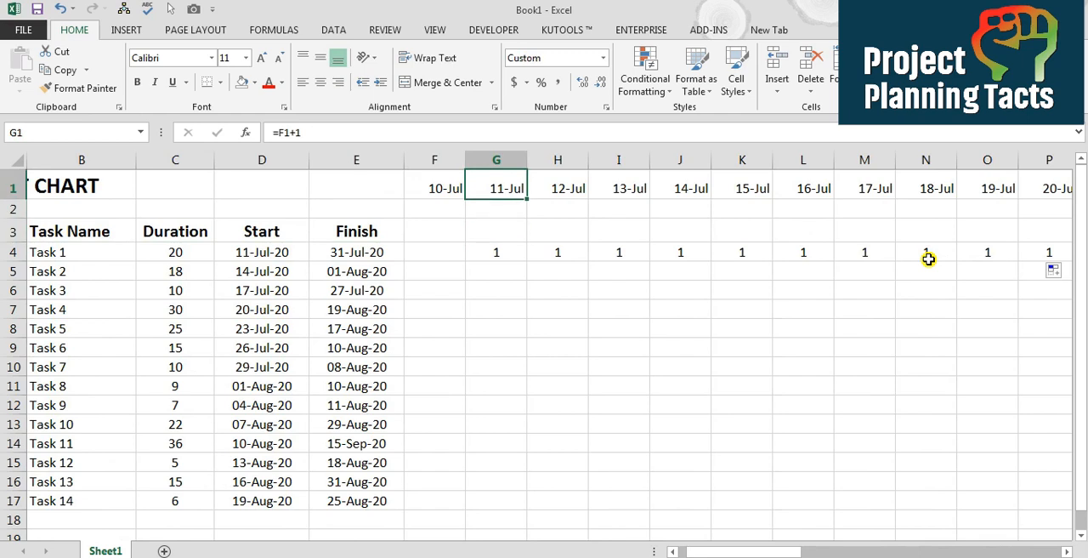
Follow the 1s along Task 1's row to the last one and compare its timeline date with Task 1's finish date
key("Down")
key("Down")
key("Right")
key("Down")
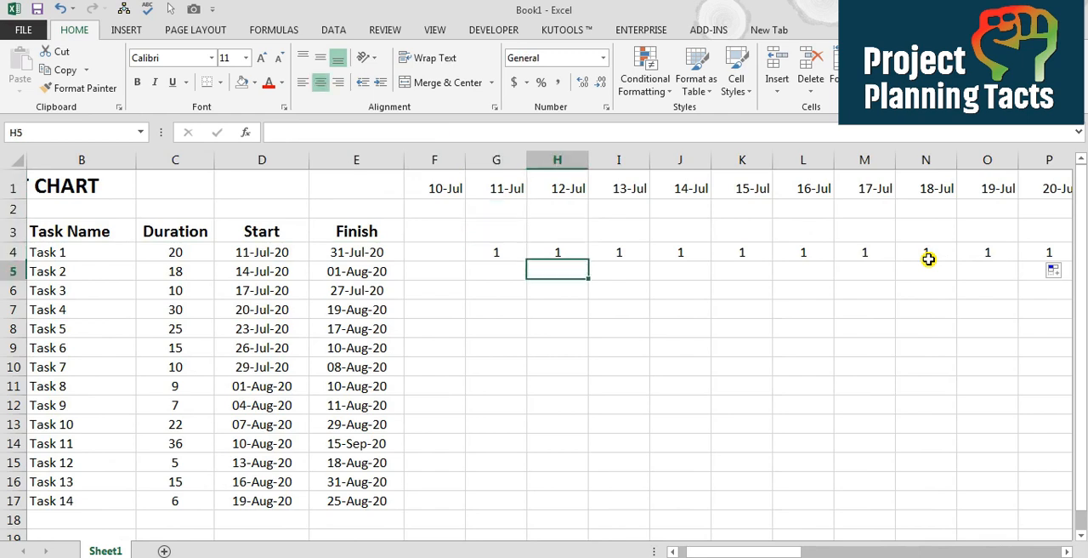
key("Down")
key("Right")
key("Up")
key("Right")
key("Right")
key("Right")
key("Right")
key("Right")
key("Right")
key("Right")
key("Right")
key("Right")
key("Right")
key("Right")
key("Right")
key("Right")
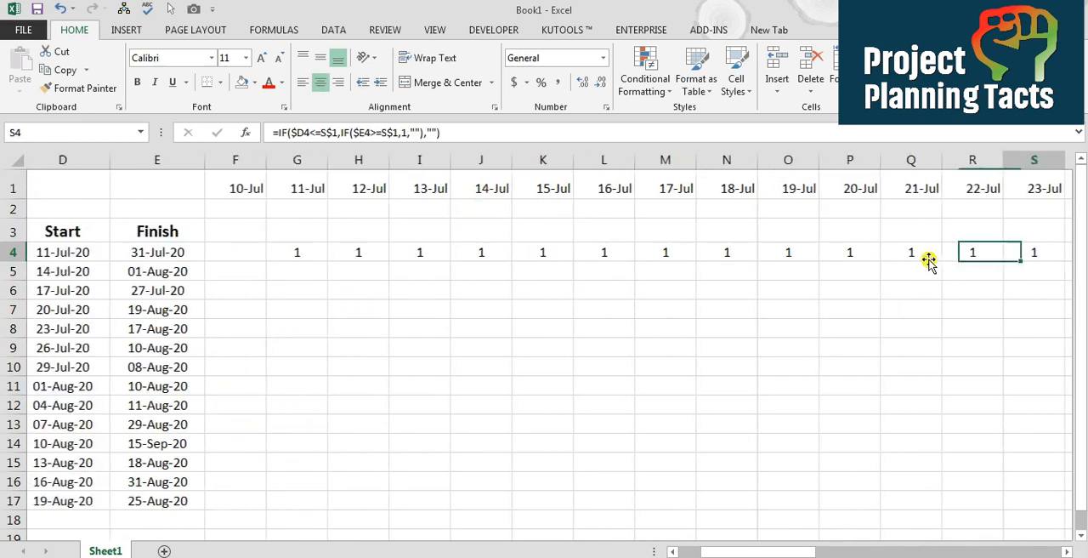
key("Right")
key("Right")
key("Right")
key("Right")
key("Right")
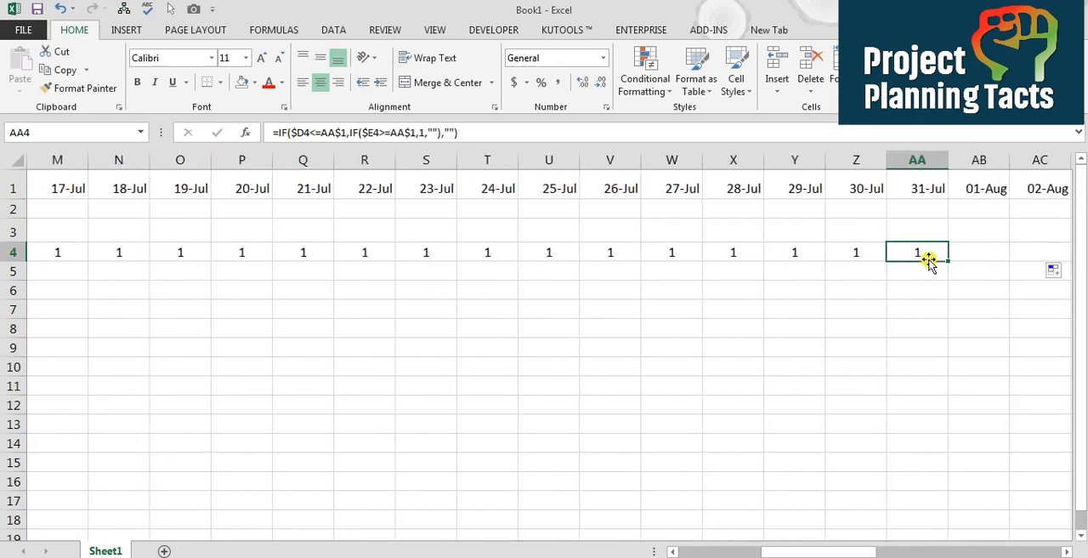
key("Right")
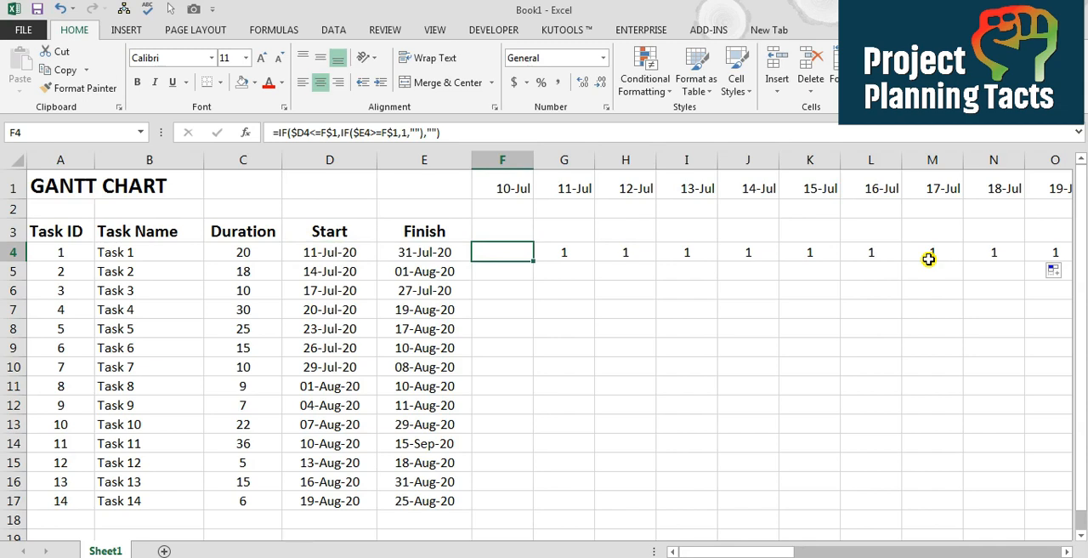
Fill the nested IF formulas from F4:BC4 down through the rows of all the tasks
key("ctrl+shift+Right")
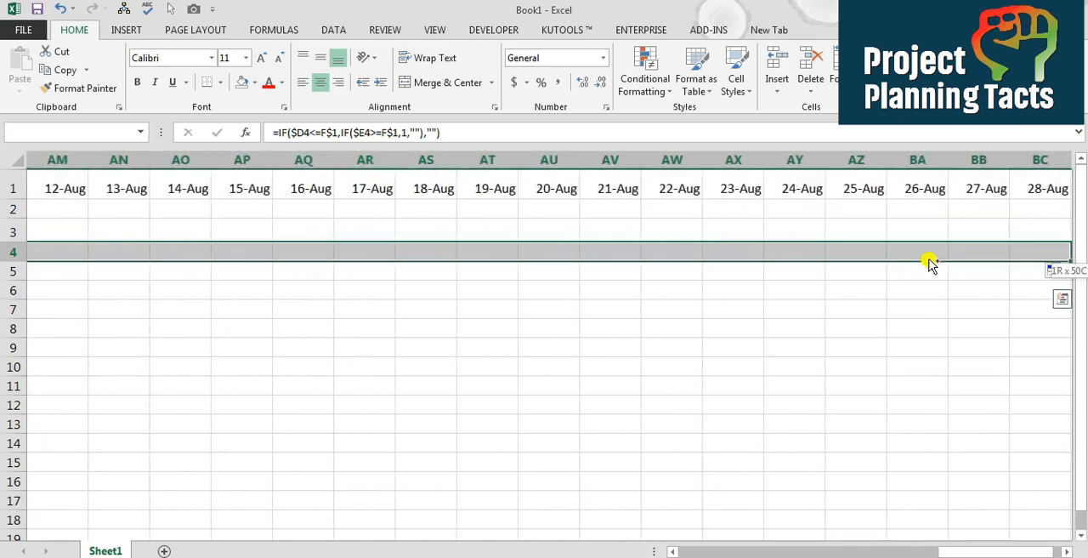
key("shift+Down")
key("shift+Down")
key("shift+Down")
key("shift+Down")
key("shift+Down")
key("shift+Down")
key("shift+Down")
key("shift+Down")
key("shift+Down")
key("shift+Down")
key("shift+Down")
key("shift+Down")
key("shift+Down")
key("shift+Down")
key("shift+Down")
key("shift+Down")
key("shift+Down")
key("shift+Down")
key("shift+Down")
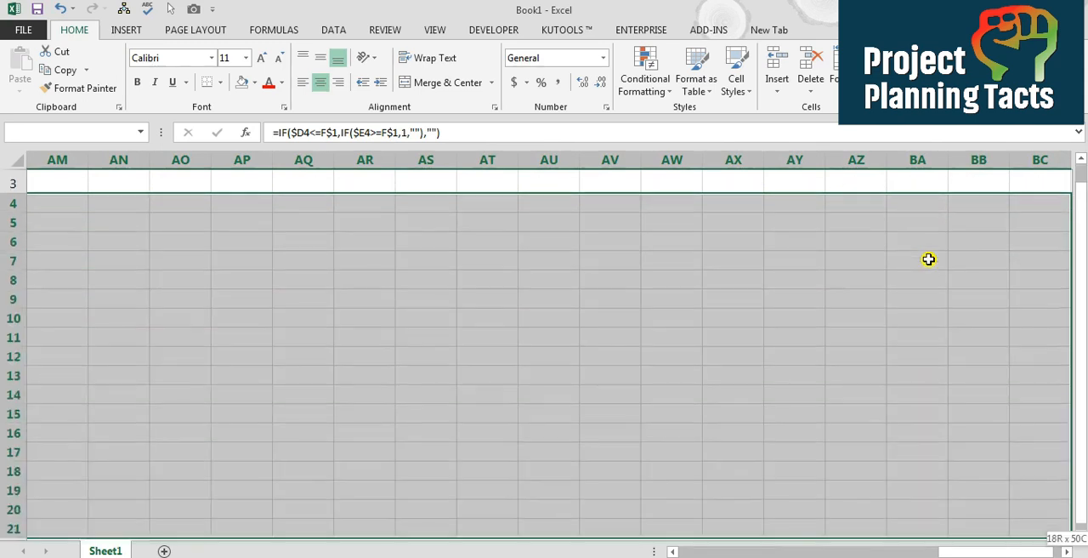
key("shift+Down")
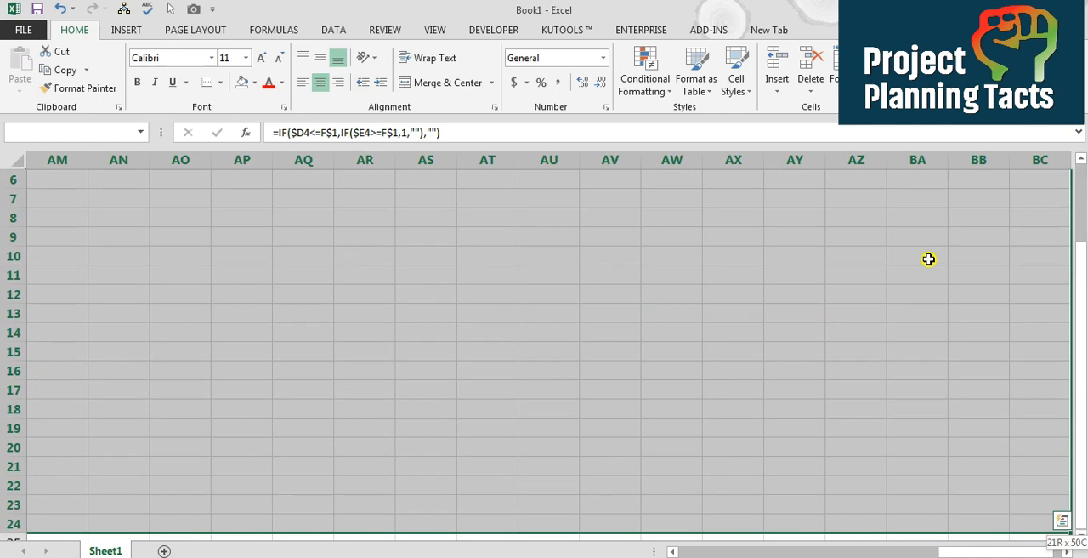
key("ctrl+d")
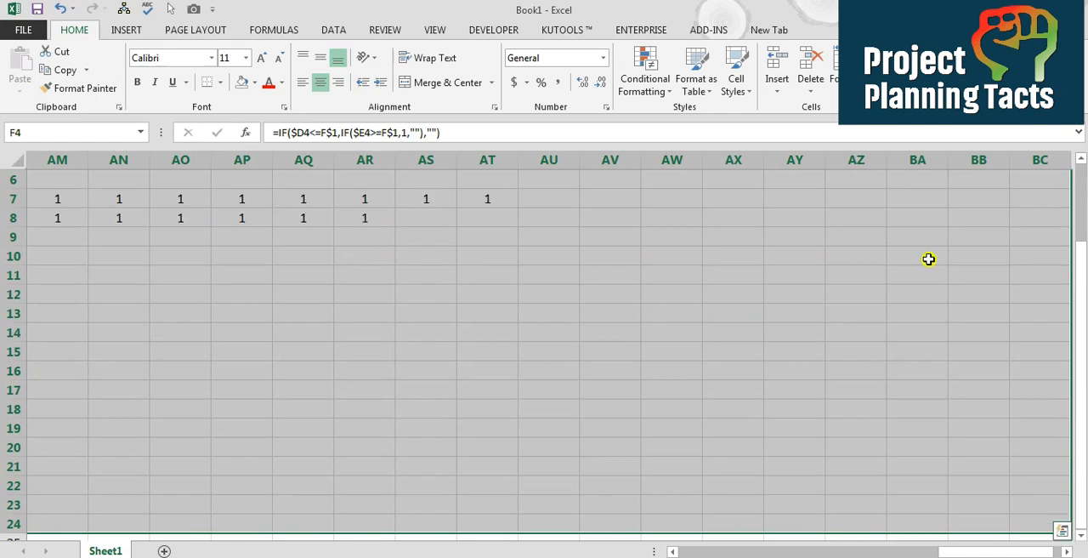
Freeze the panes at F4 to keep the task columns and the date and header rows in view
key("shift+BackSpace")
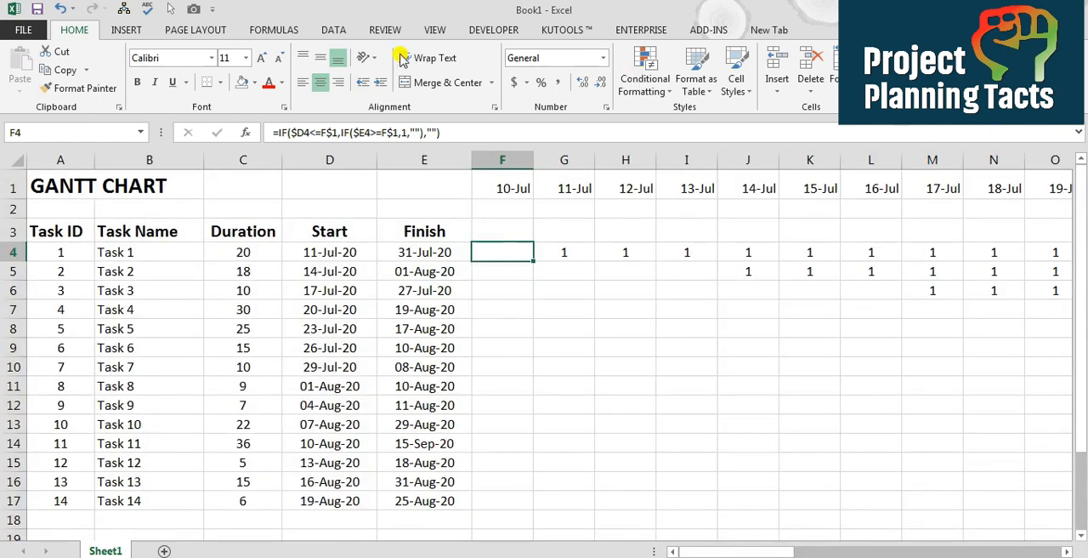
left_click(434, 30)
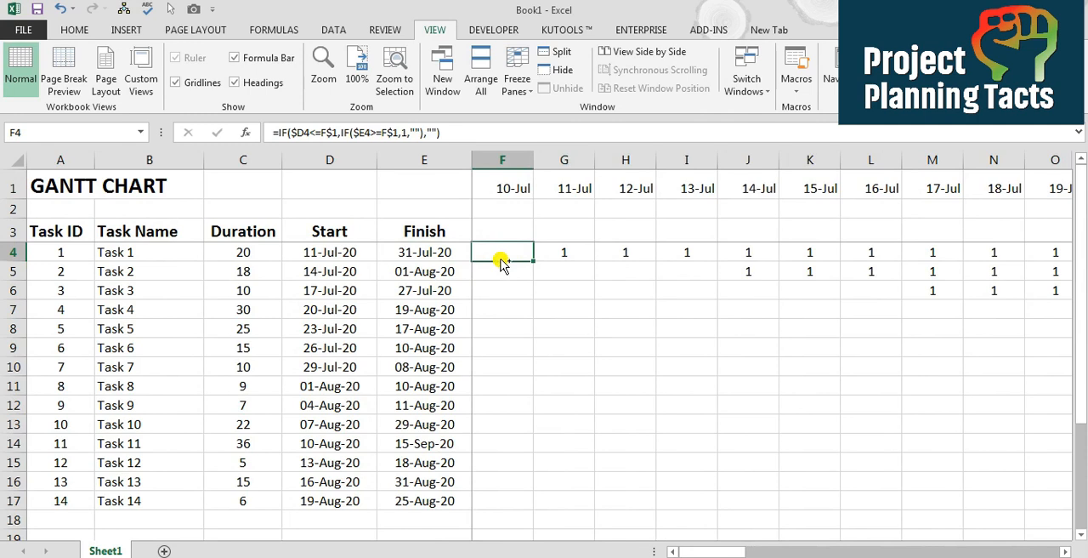
Create a conditional formatting rule on F4:BC17 for cells whose value is equal to 1
key("ctrl+shift+Right")
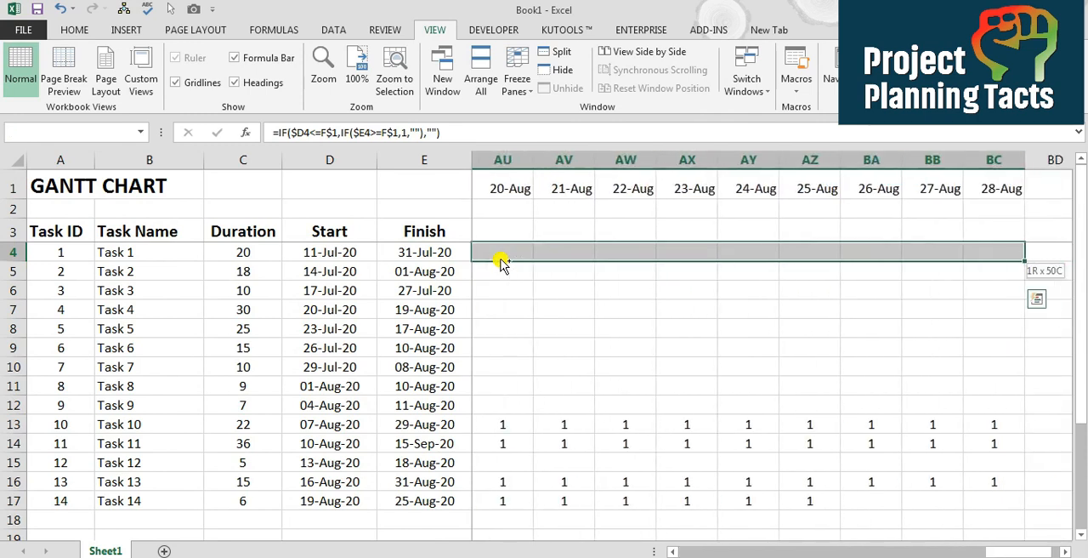
key("ctrl+shift+Down")
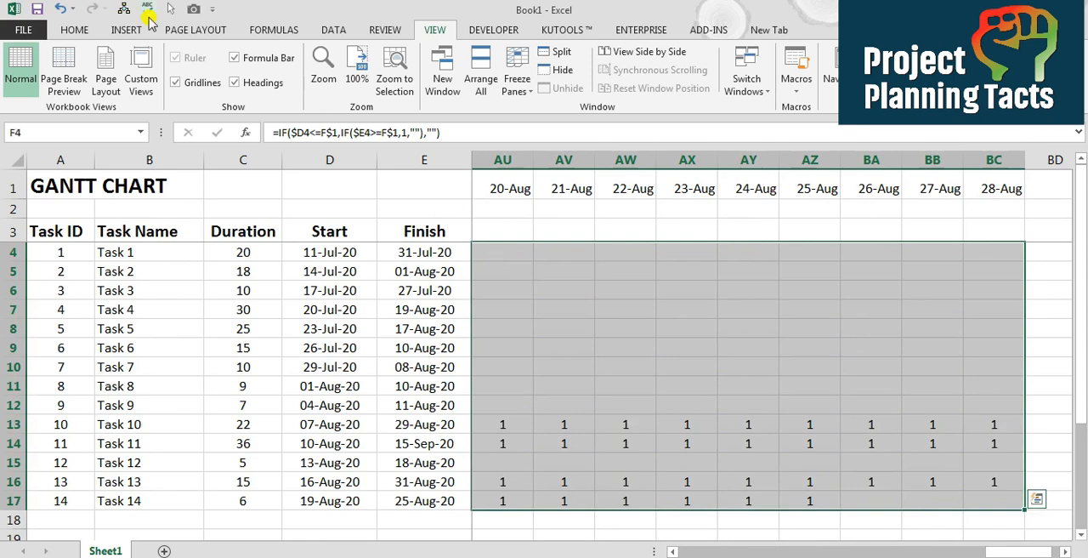
left_click(71, 33)
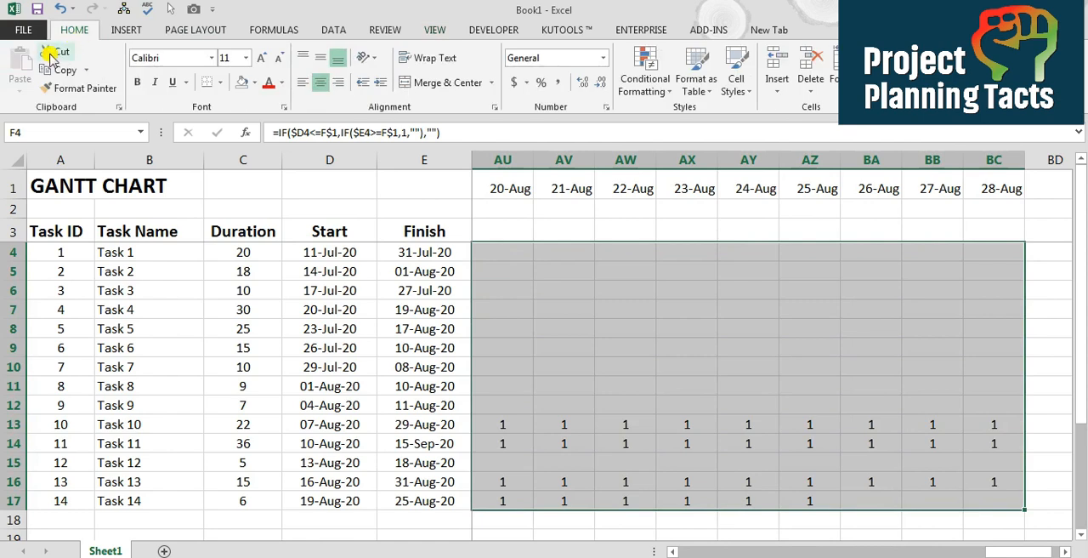
left_click(663, 95)
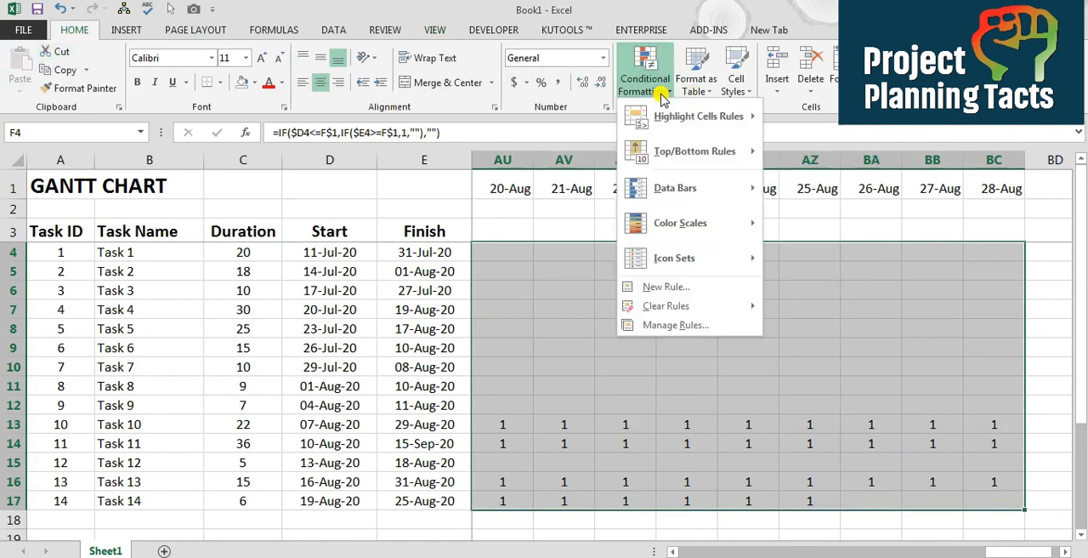
left_click(668, 287)
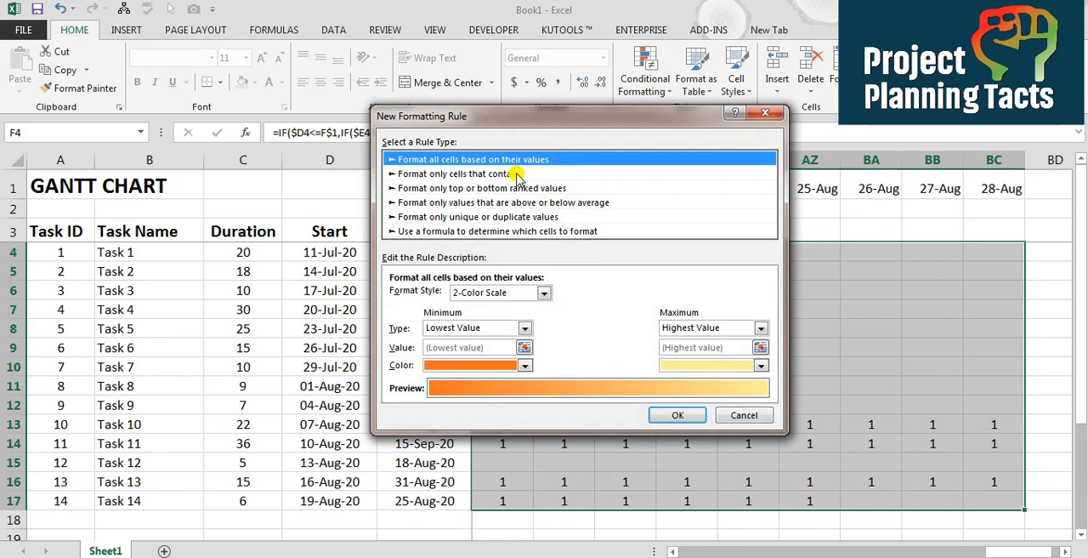
left_click(518, 175)
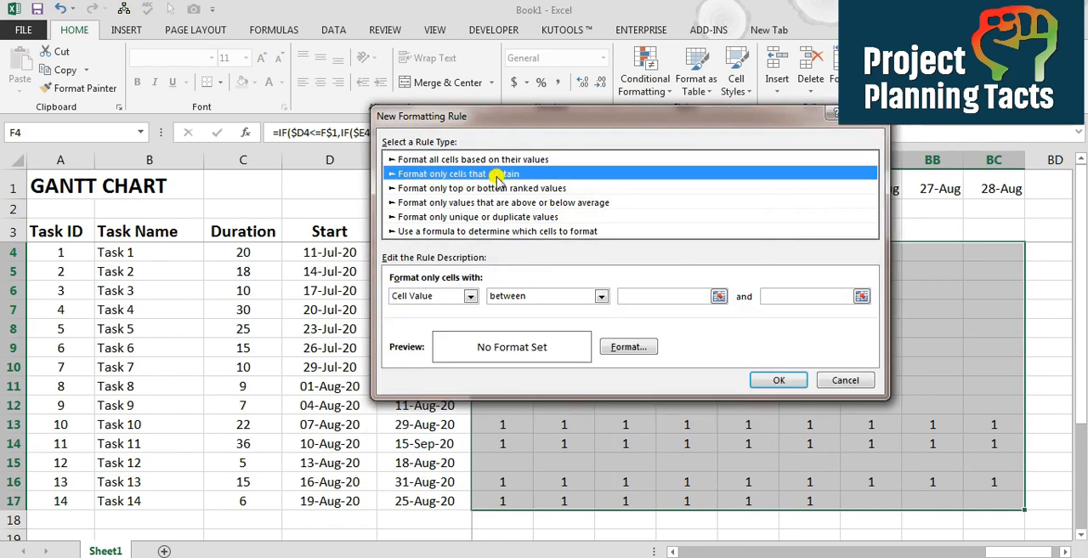
left_click(471, 296)
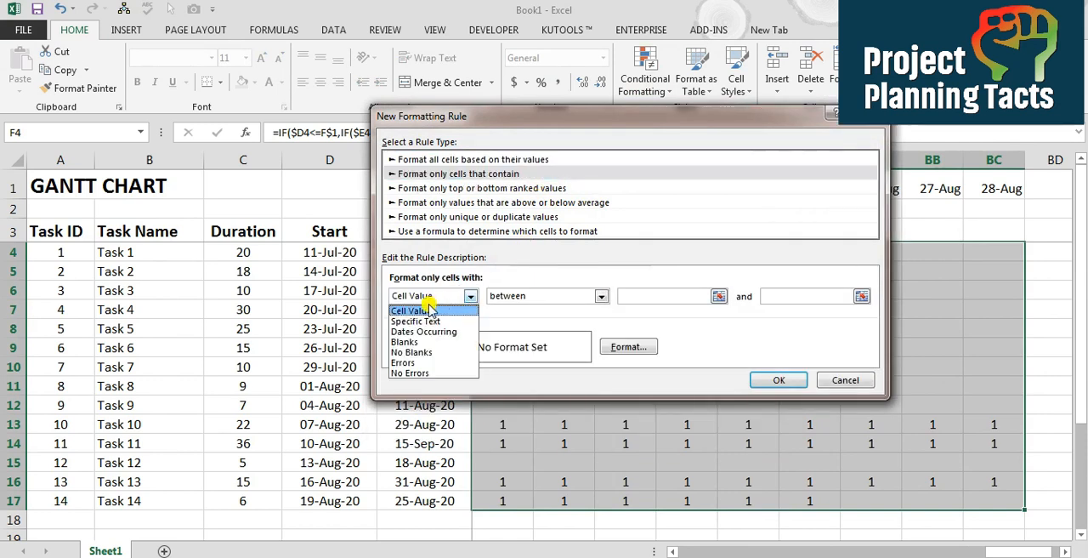
left_click(587, 296)
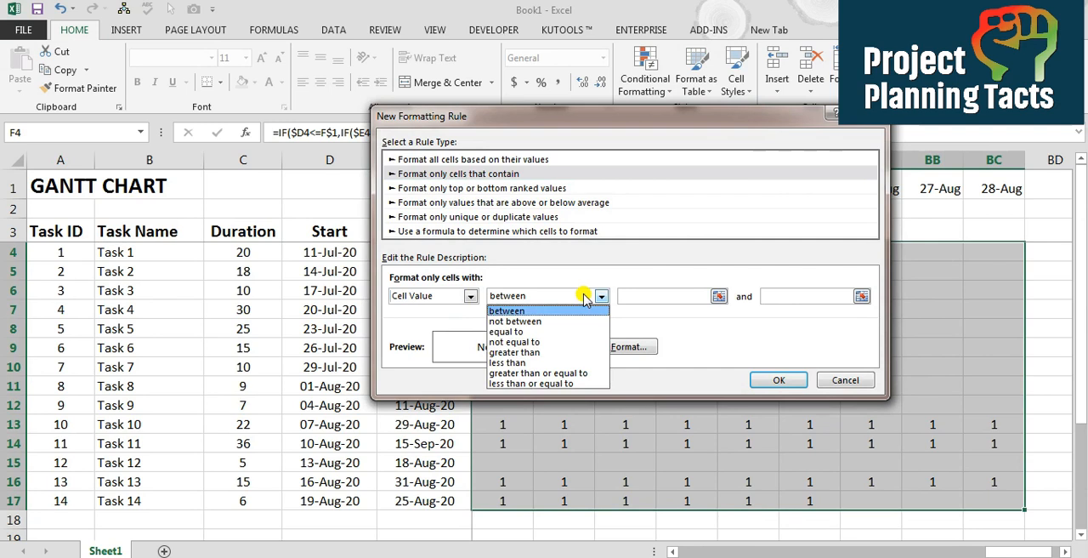
left_click(514, 331)
left_click(632, 292)
type("1")
Give the rule a dark blue fill with a matching dark blue font color and apply it to the chart area
left_click(629, 351)
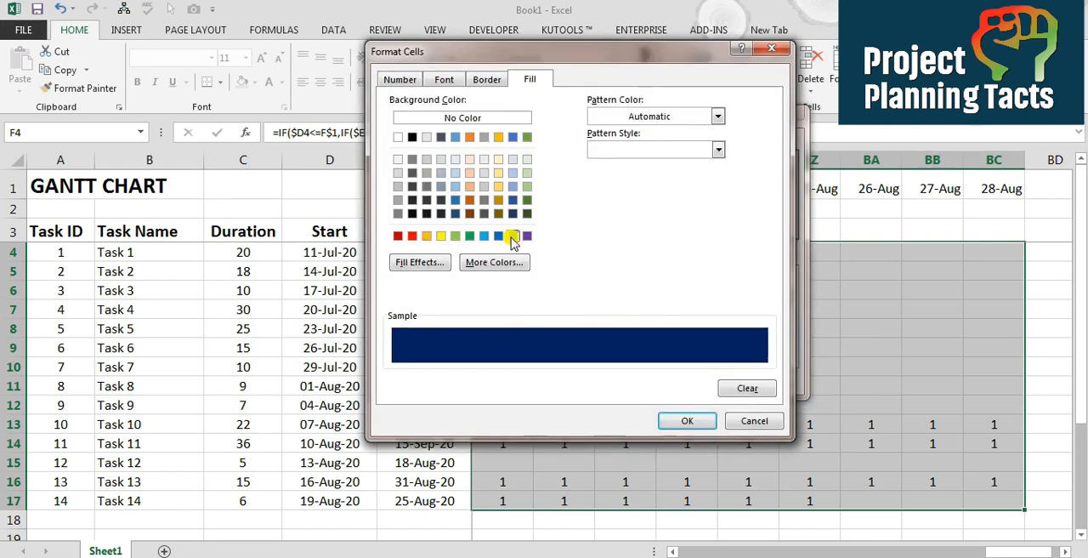
left_click(444, 79)
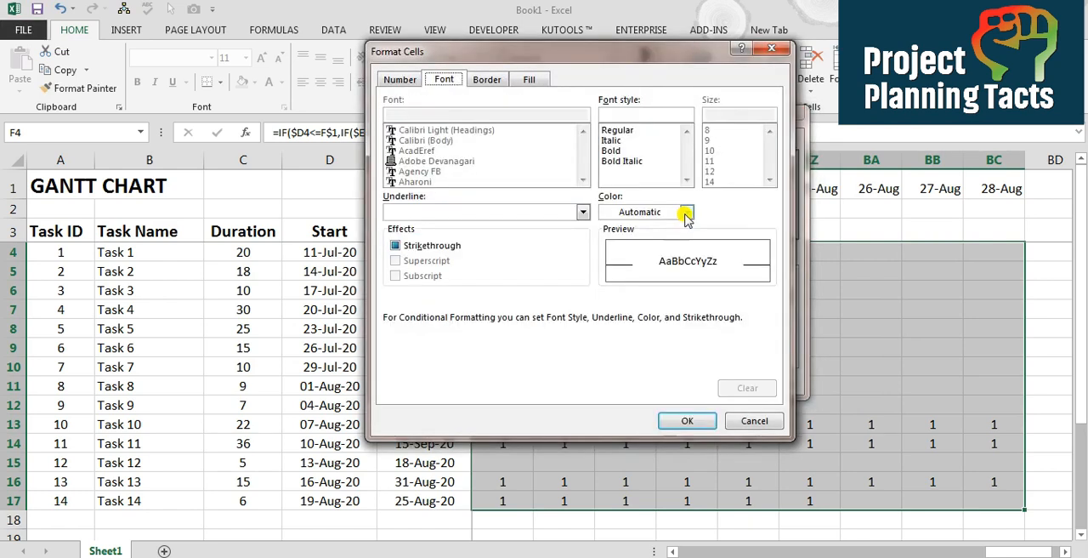
left_click(685, 212)
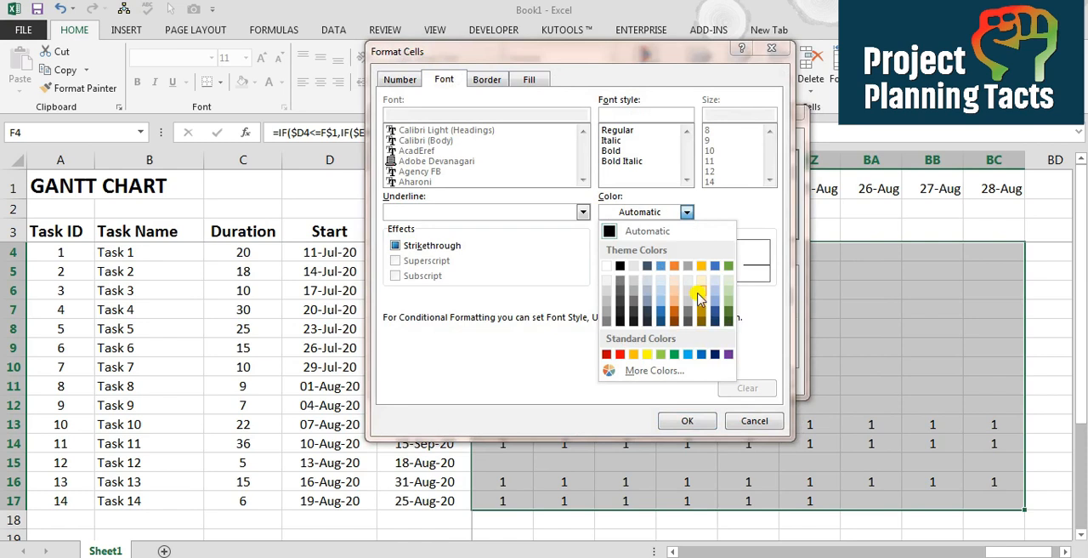
left_click(715, 354)
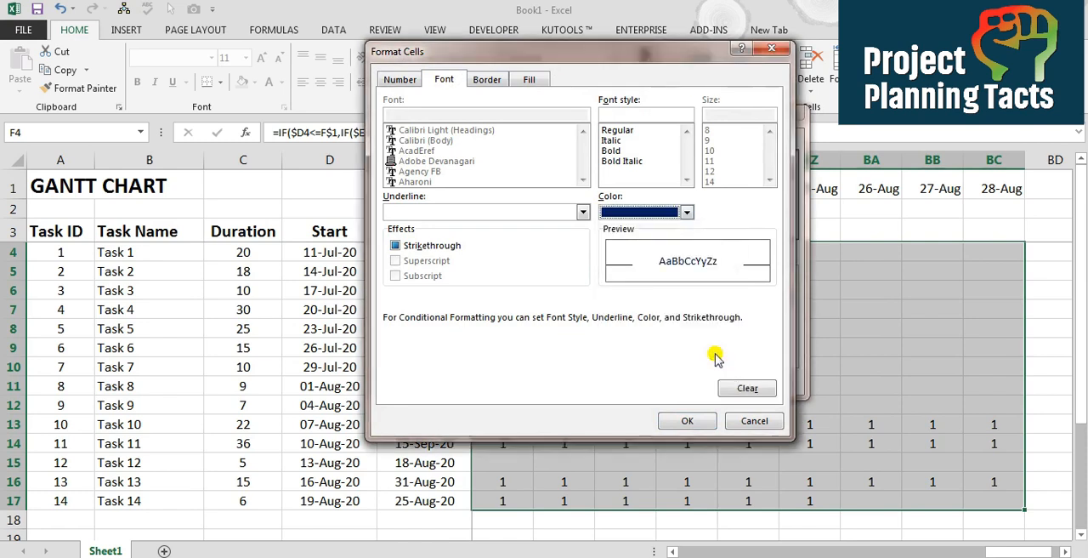
left_click(687, 420)
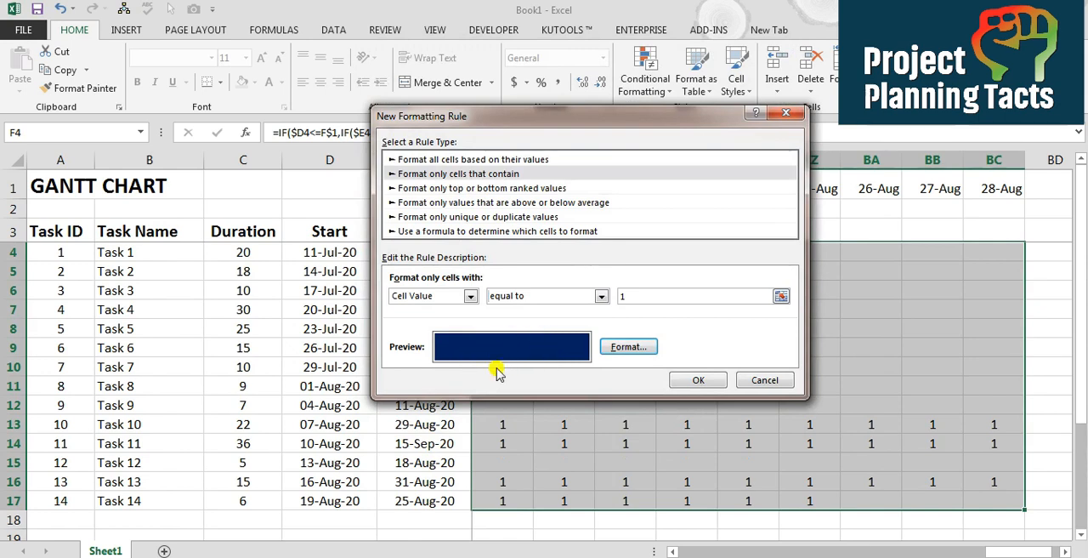
left_click(698, 379)
left_click(701, 378)
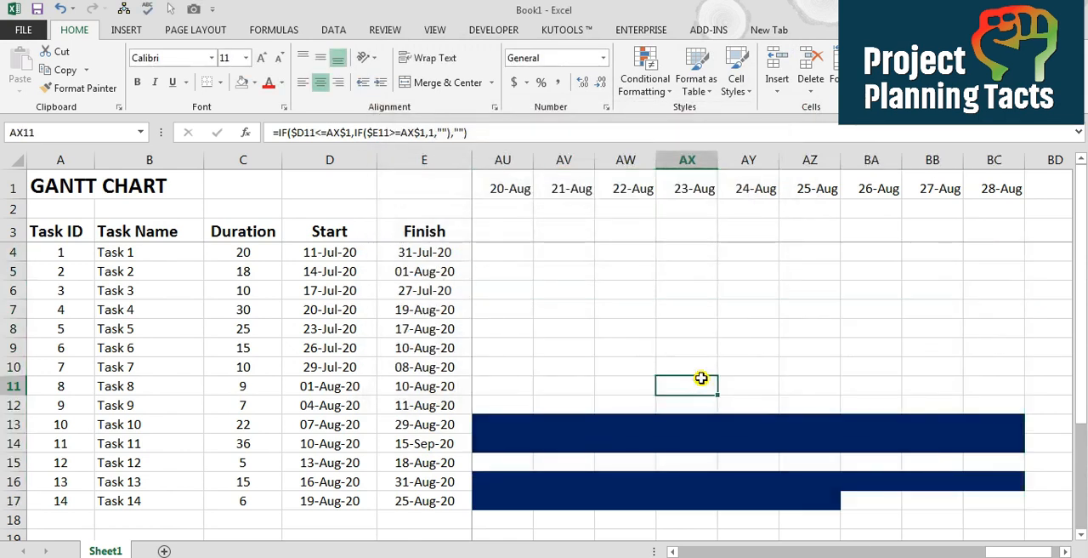
Narrow the timeline columns from F to BC so the task bars fit on one screen
key("ctrl+Left")
key("ctrl+Home")
key("Right")
key("Right")
key("Right")
key("Right")
key("Right")
key("Right")
key("Right")
key("Left")
key("Left")
key("Left")
key("Left")
key("Left")
key("Left")
key("Left")
key("Up")
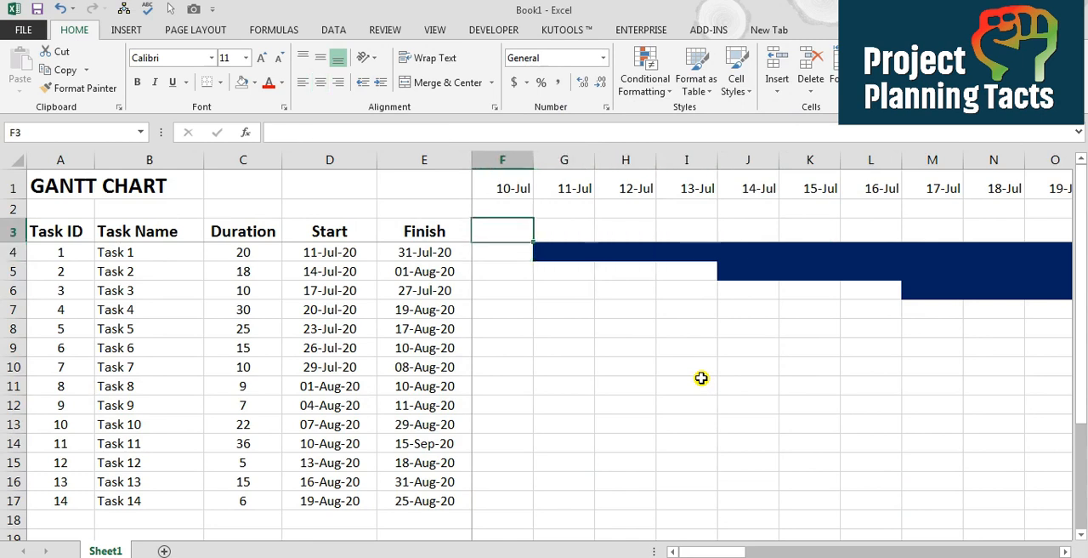
left_click_drag(500, 159, 847, 164)
Enter =F1 in F3 and narrow column F to match the other timeline columns
key("Down")
key("ctrl+Home")
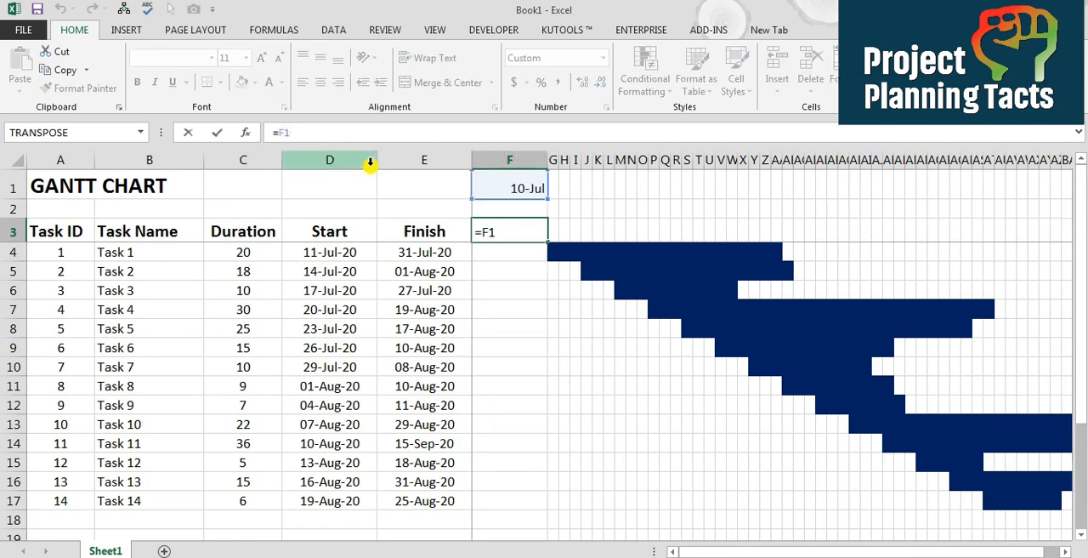
key("ctrl+Return")
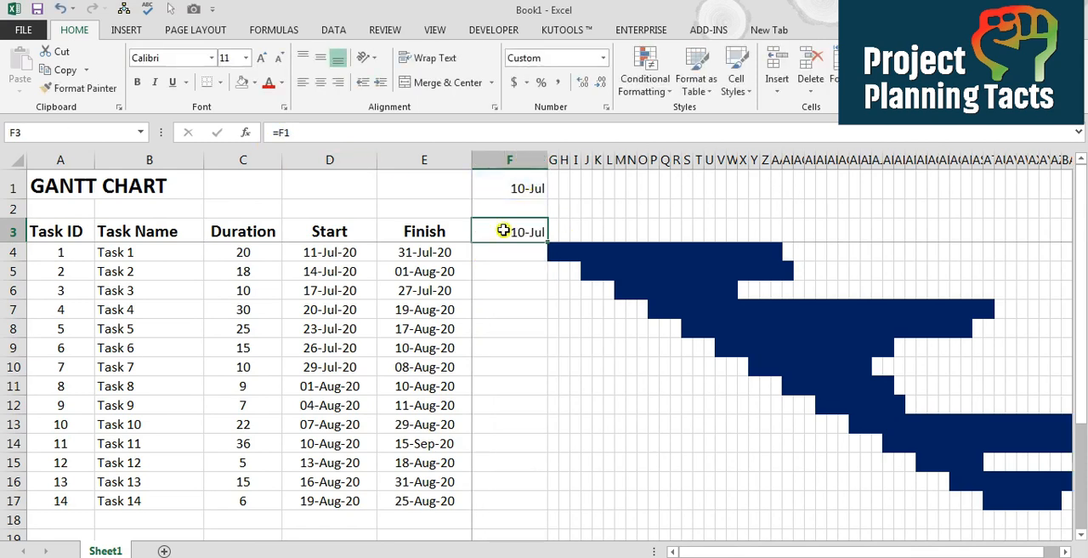
left_click_drag(526, 164, 486, 161)
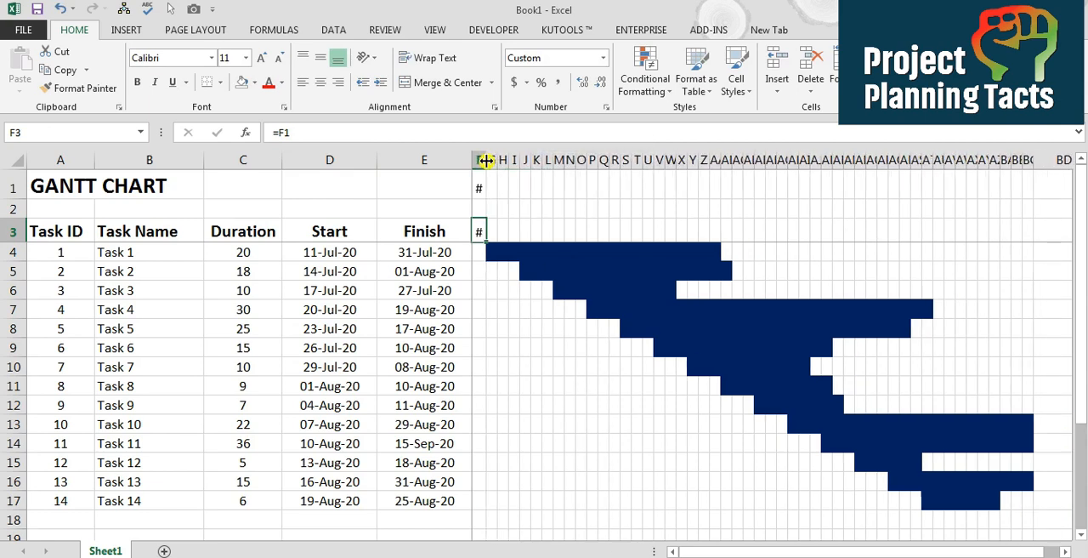
Copy the date formula from F3 across the header row to BC3
left_click_drag(477, 234, 972, 230)
key("shift+Right")
key("shift+Right")
key("shift+Right")
key("shift+Right")
key("shift+Right")
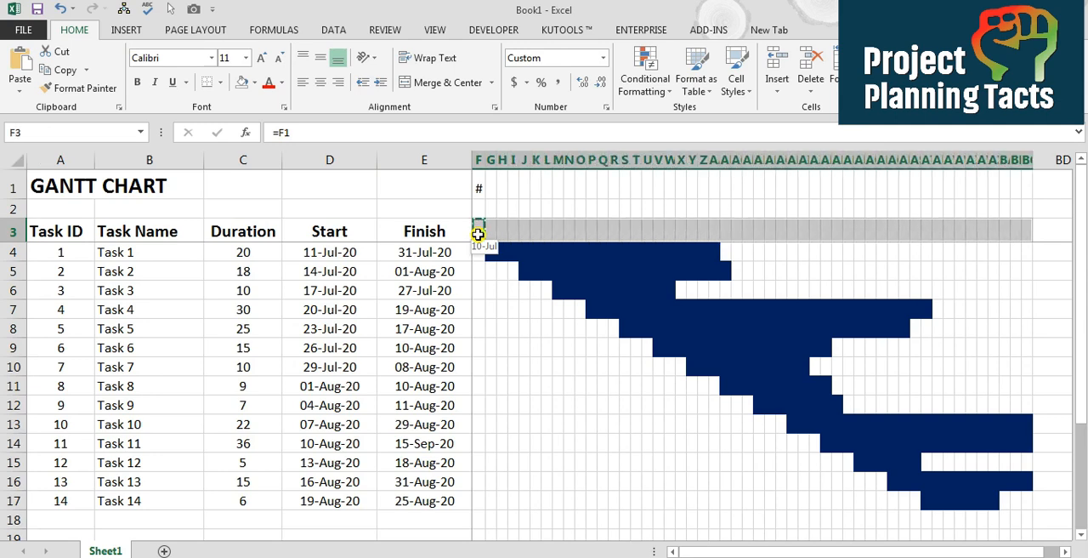
key("ctrl+v")
Rotate the text of the header dates in F3:BC3 to an orientation of 90 degrees
key("Right")
key("Right")
key("Right")
key("Left")
key("Left")
key("Left")
key("ctrl+shift+Right")
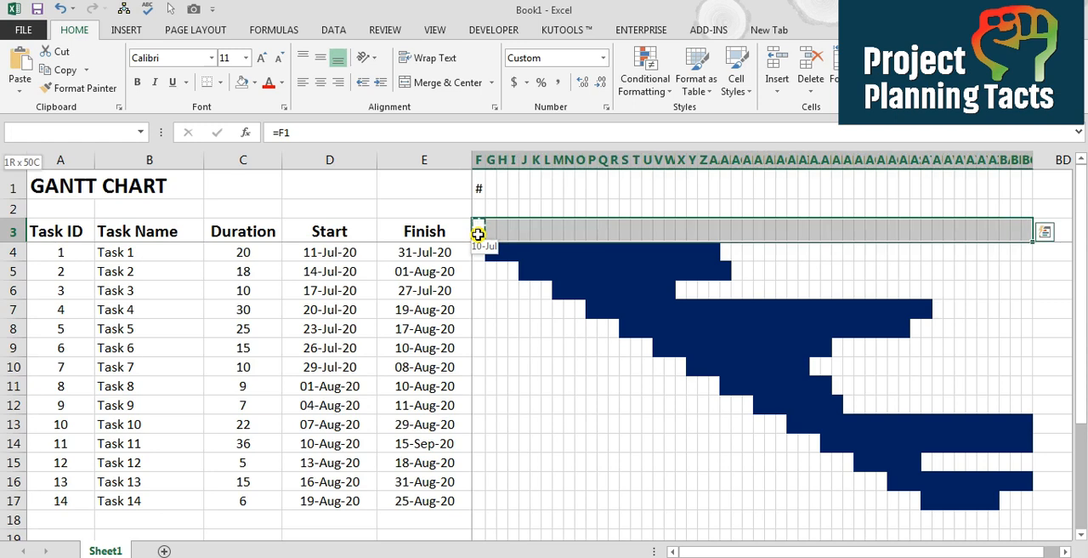
key("ctrl+1")
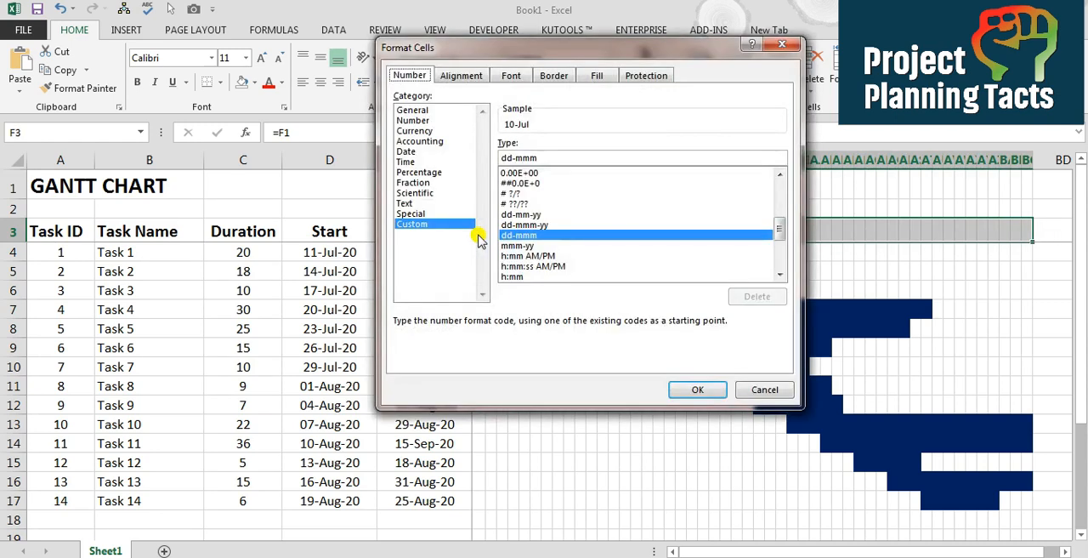
left_click(449, 76)
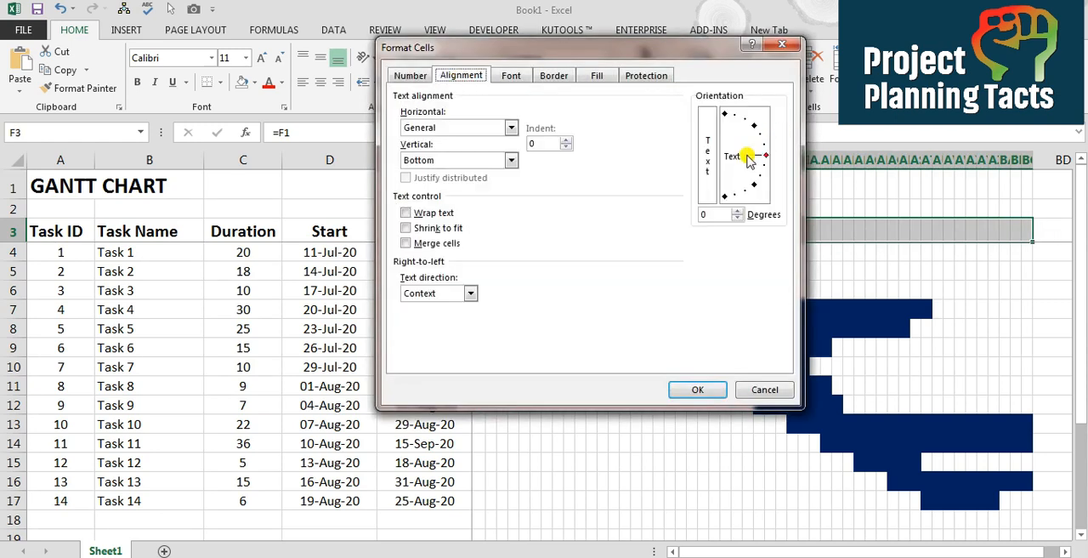
left_click_drag(749, 158, 720, 145)
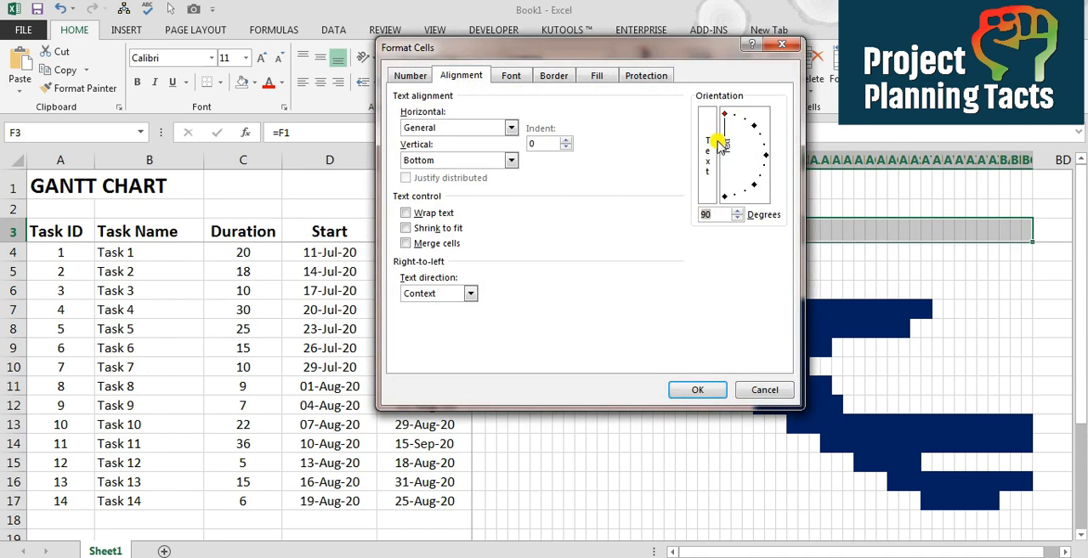
left_click(698, 390)
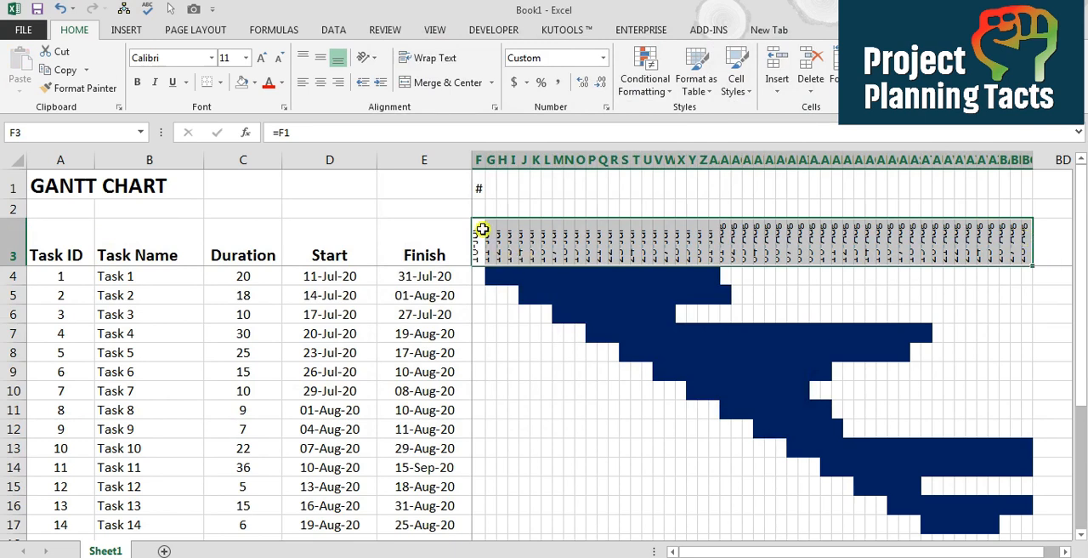
Widen timeline columns F to BC so the rotated header dates are readable
left_click(478, 162)
left_click_drag(479, 161, 1028, 161)
left_click_drag(484, 162, 488, 161)
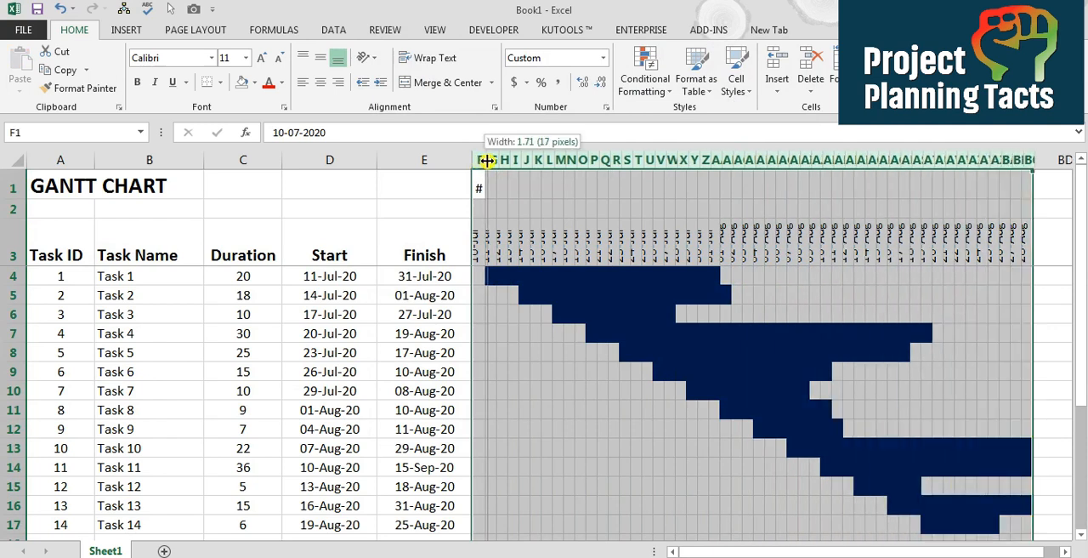
Apply the day-month-year date format to the header dates in F3:BC3 and make row 3 slightly taller
key("ctrl+shift+Right")
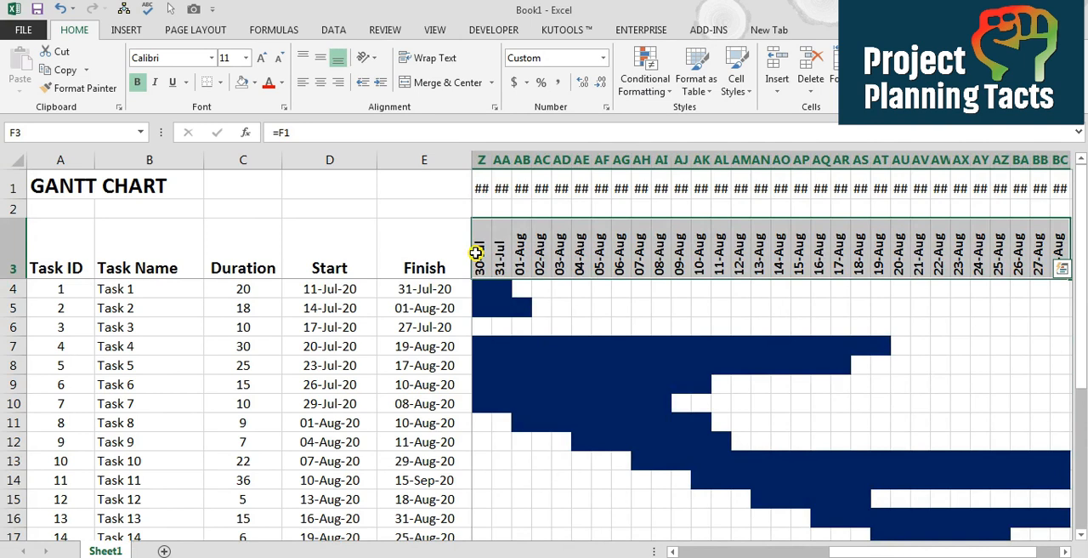
key("ctrl+shift+3")
left_click_drag(12, 278, 10, 284)
Hide the helper dates in F1:BC1 by setting their font color to White, Background 1
left_click(487, 189)
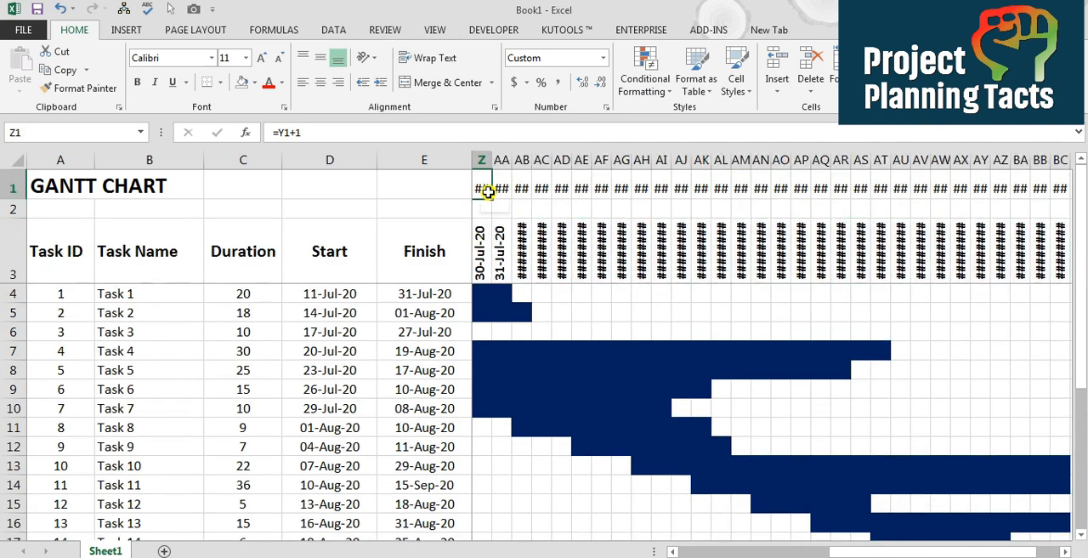
key("Left")
key("ctrl+shift+Right")
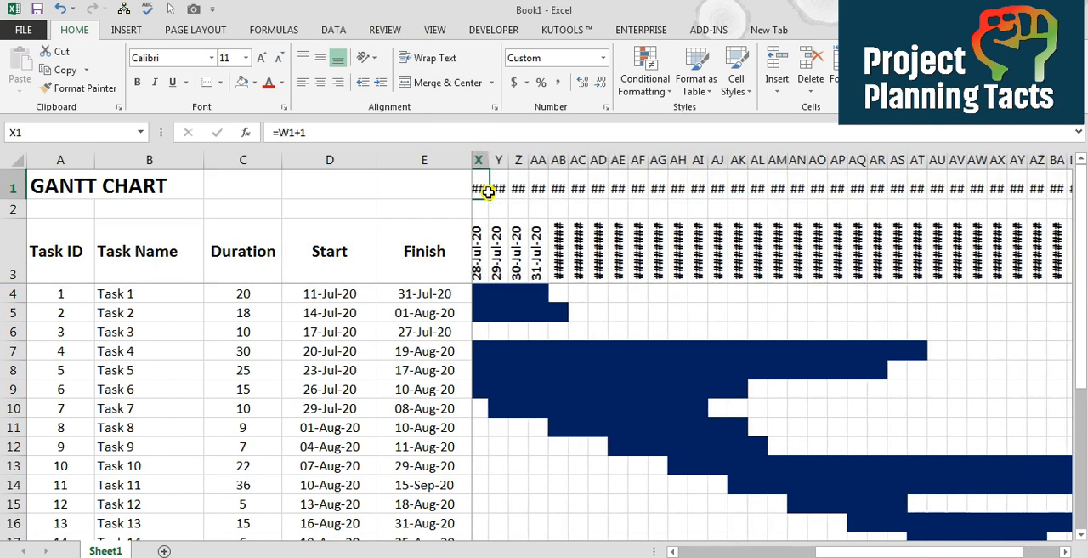
left_click(282, 83)
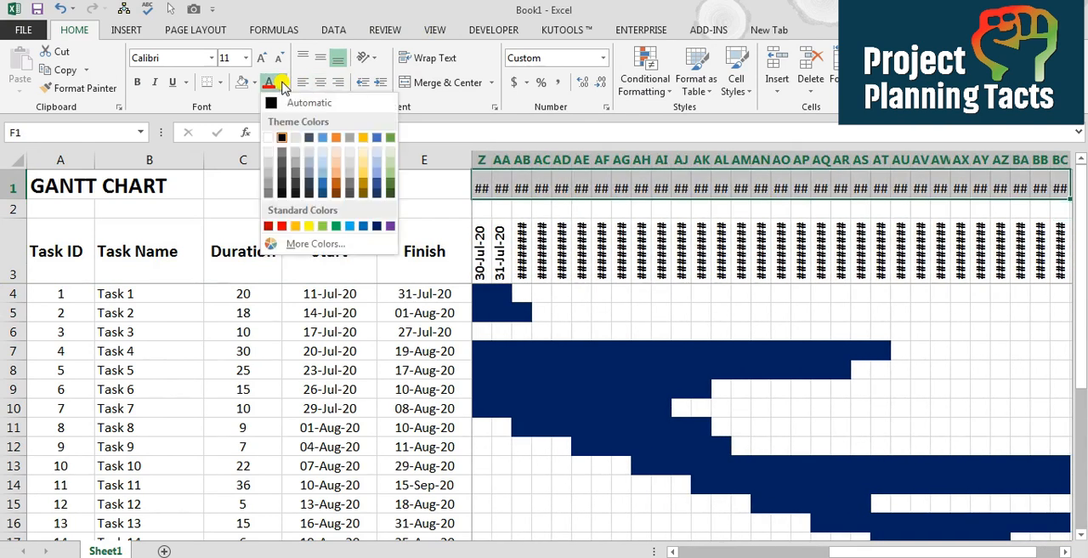
left_click(269, 137)
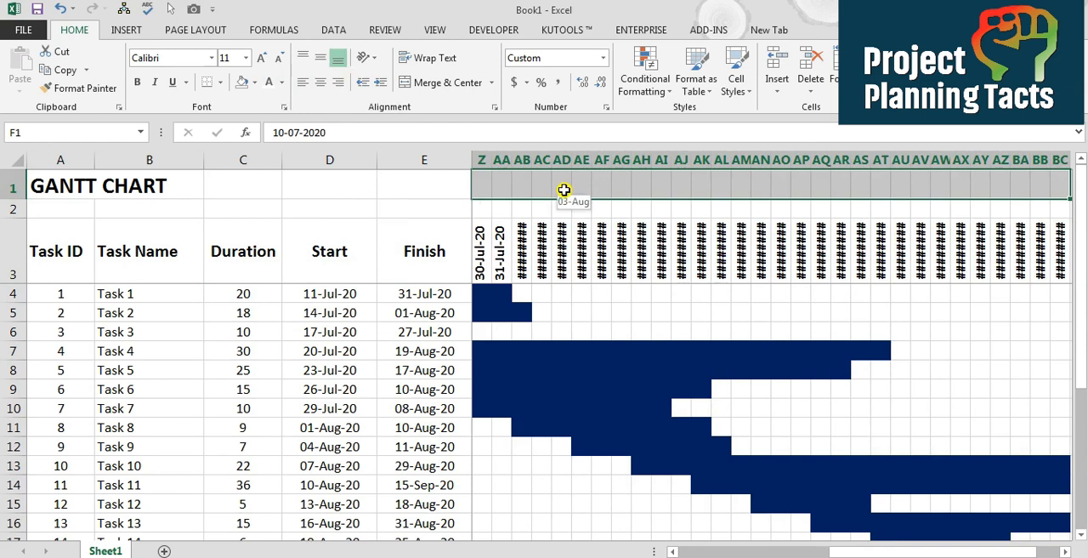
left_click(489, 185)
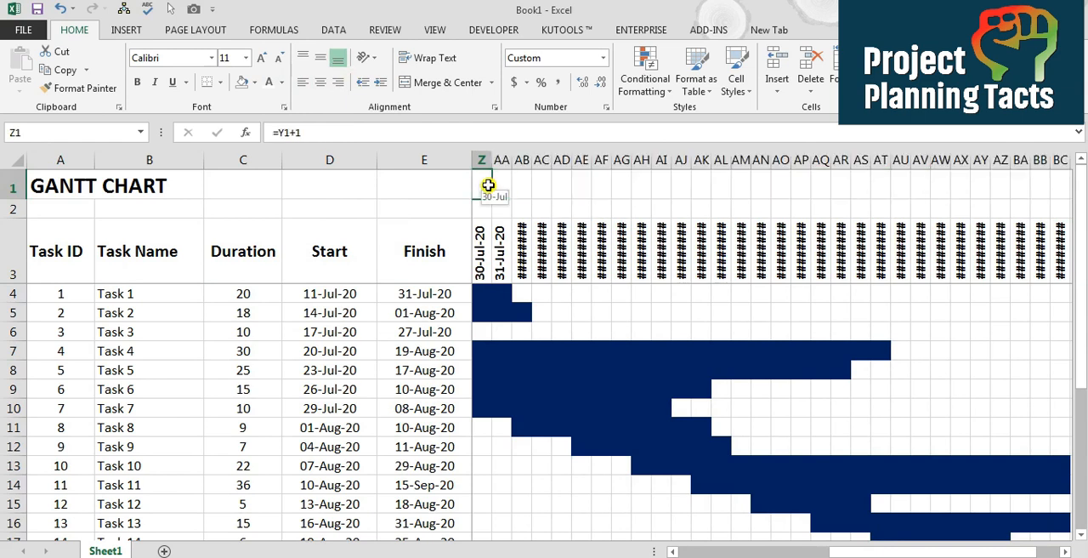
Open the fill settings of the Cell Value = 1 conditional formatting rule from Task 1's bar cell J4
key("Right")
key("Down")
key("Down")
key("Down")
key("Left")
key("Left")
key("Left")
key("Left")
key("Left")
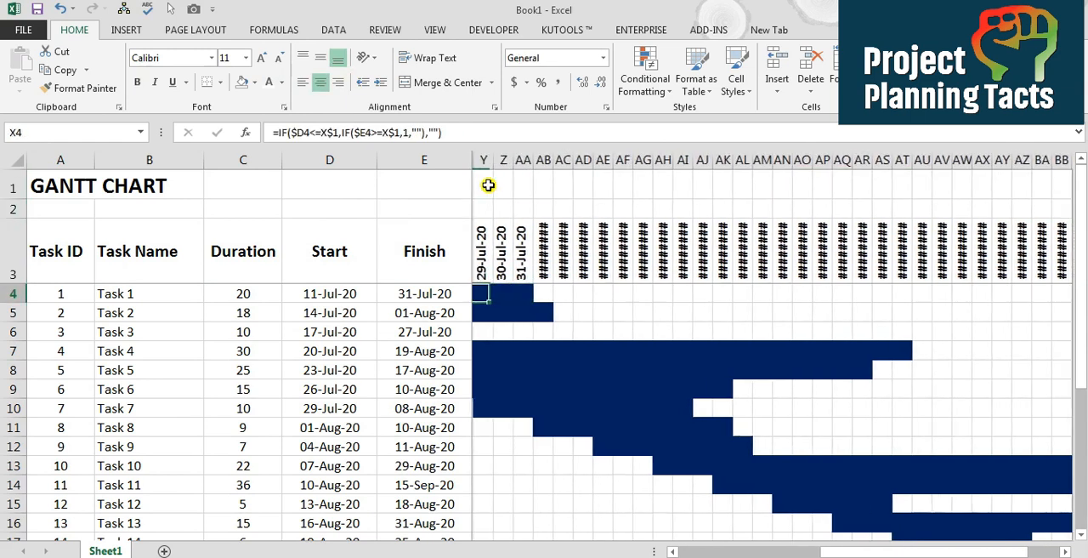
key("Left")
key("Left")
key("Left")
key("Left")
key("Left")
key("Left")
key("Left")
key("Left")
key("Left")
key("Left")
key("Left")
key("Left")
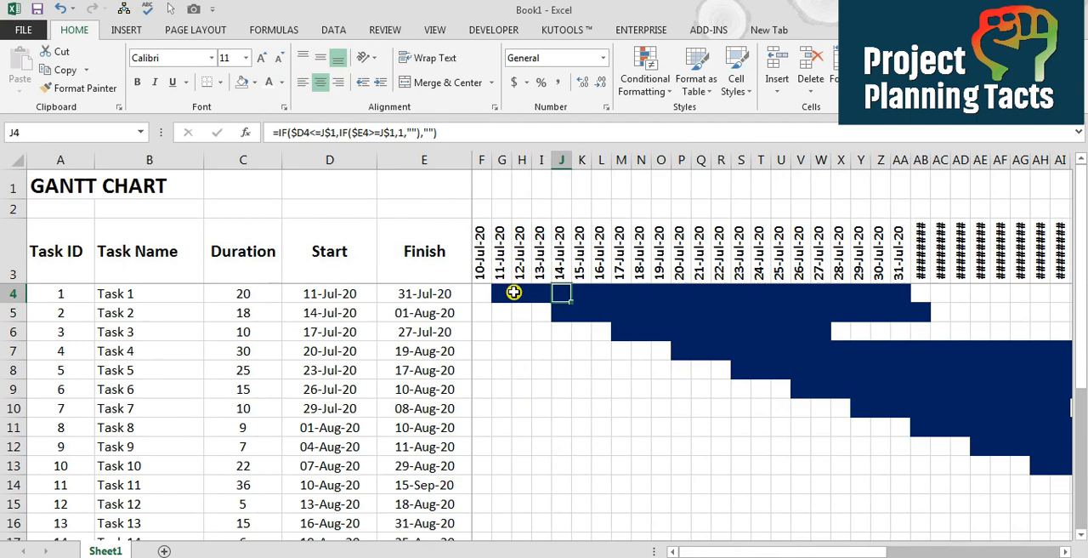
left_click(651, 89)
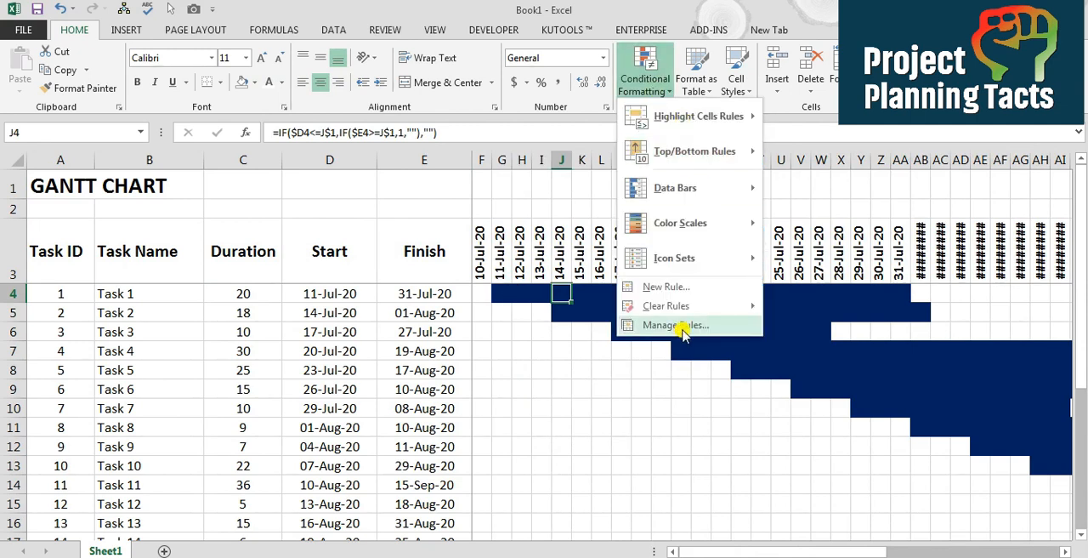
left_click(684, 334)
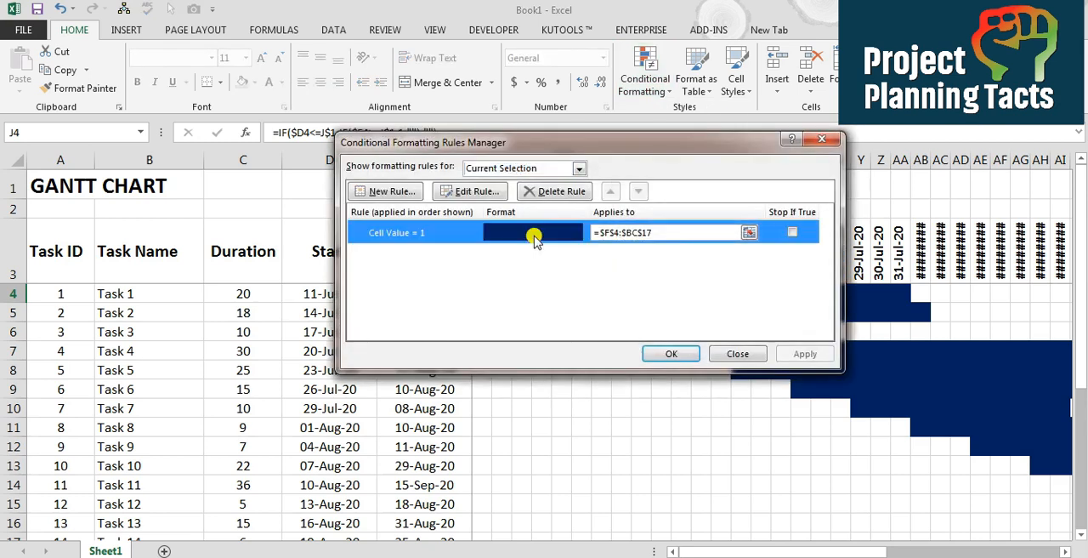
left_click(480, 194)
left_click(629, 346)
left_click(542, 62)
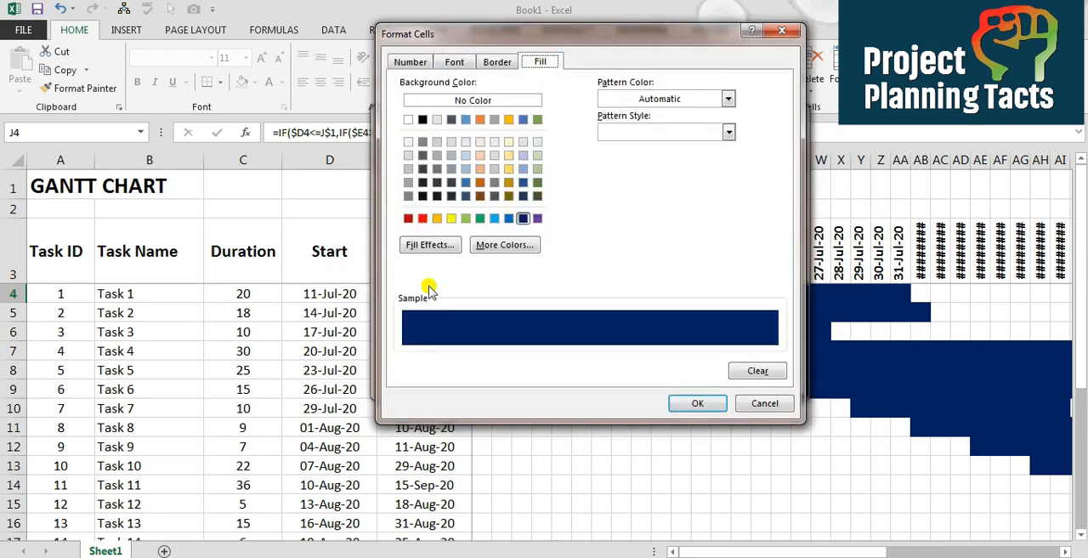
Set a two-color gradient for the rule's fill, with dark blue as Color 1 and light blue as Color 2
left_click(425, 247)
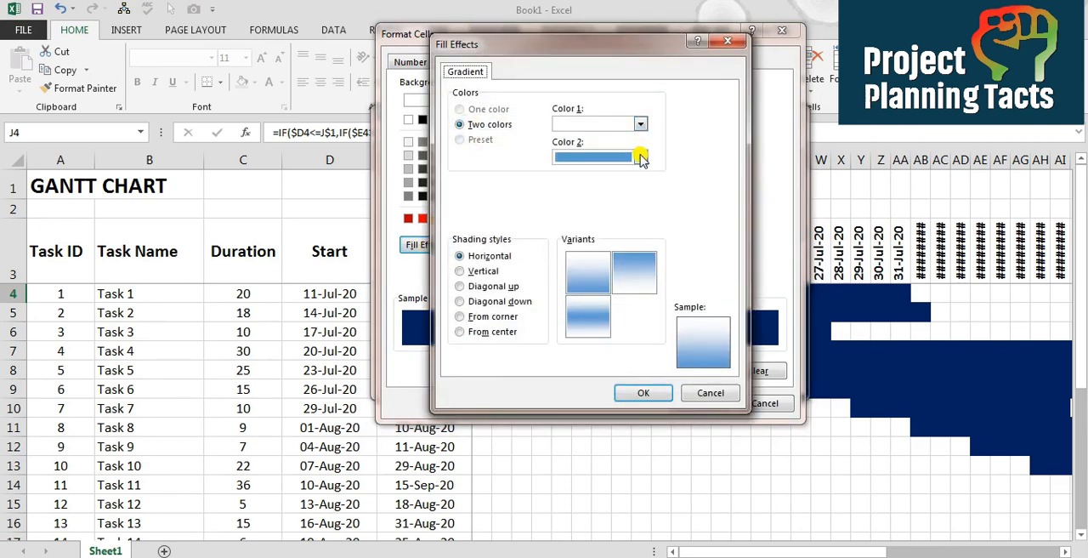
left_click(641, 124)
left_click(669, 247)
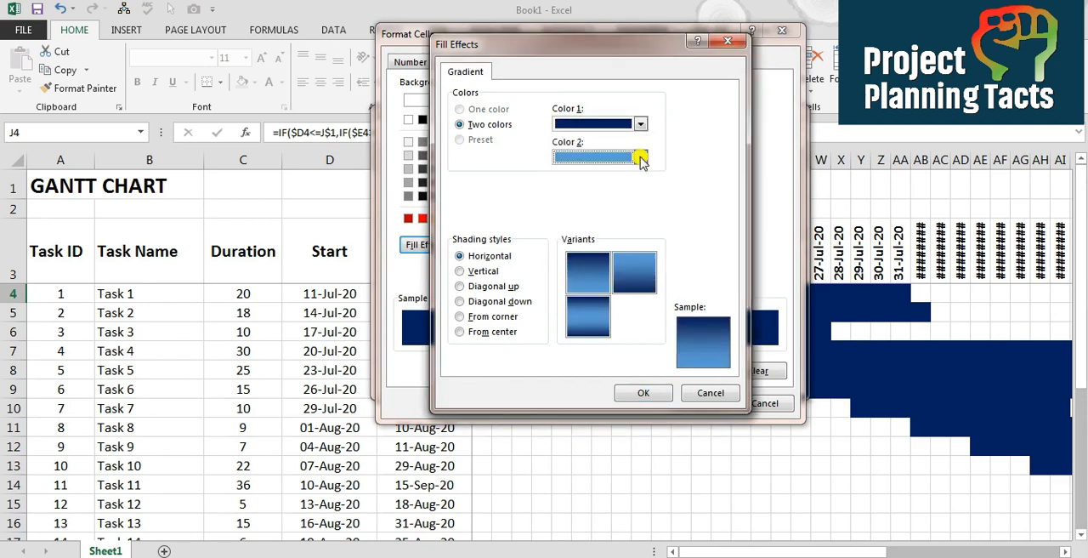
left_click(642, 158)
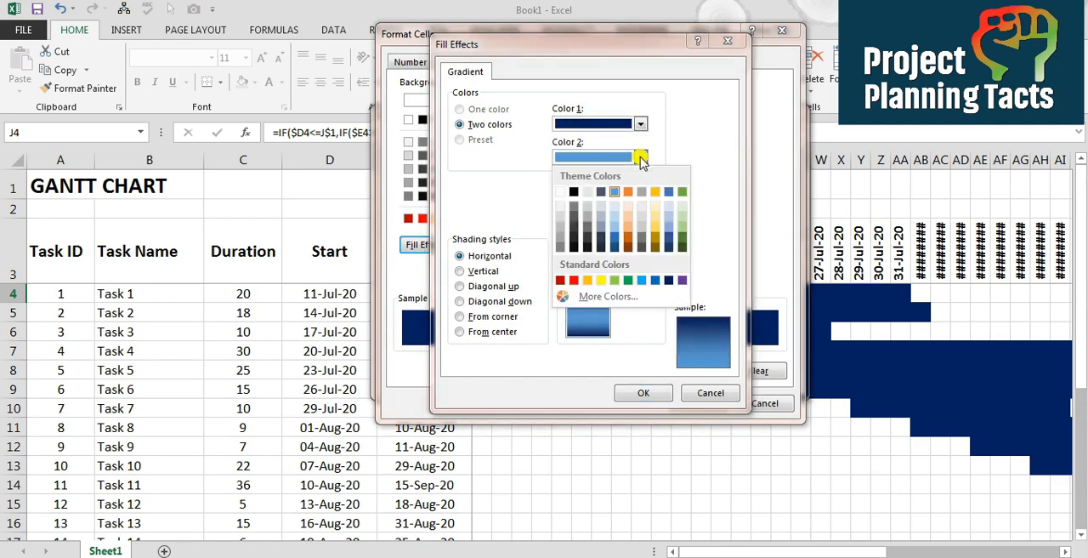
left_click(670, 219)
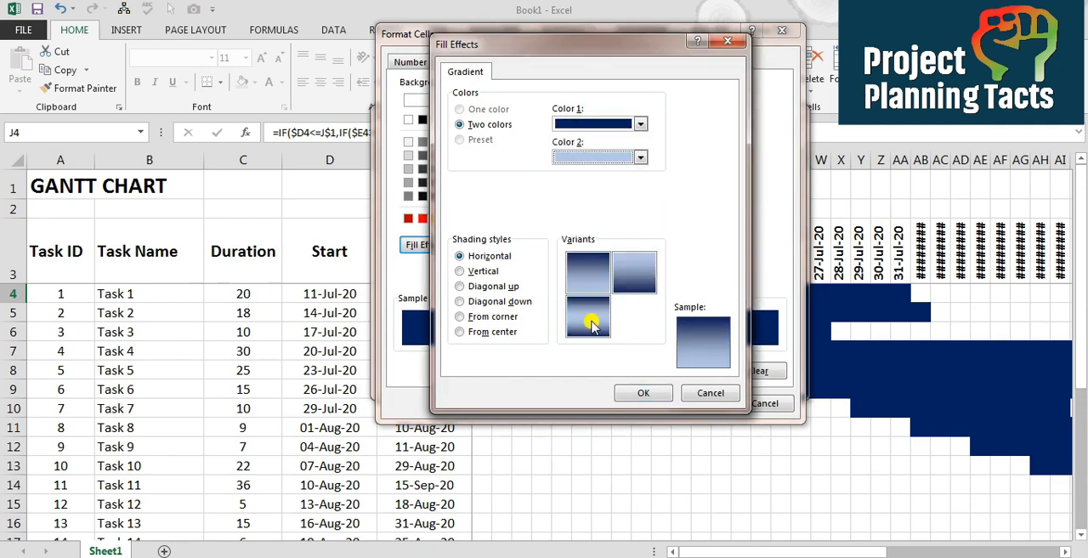
Try the Vertical, Diagonal up, Diagonal down, From corner and From center shading styles for the gradient
left_click(481, 270)
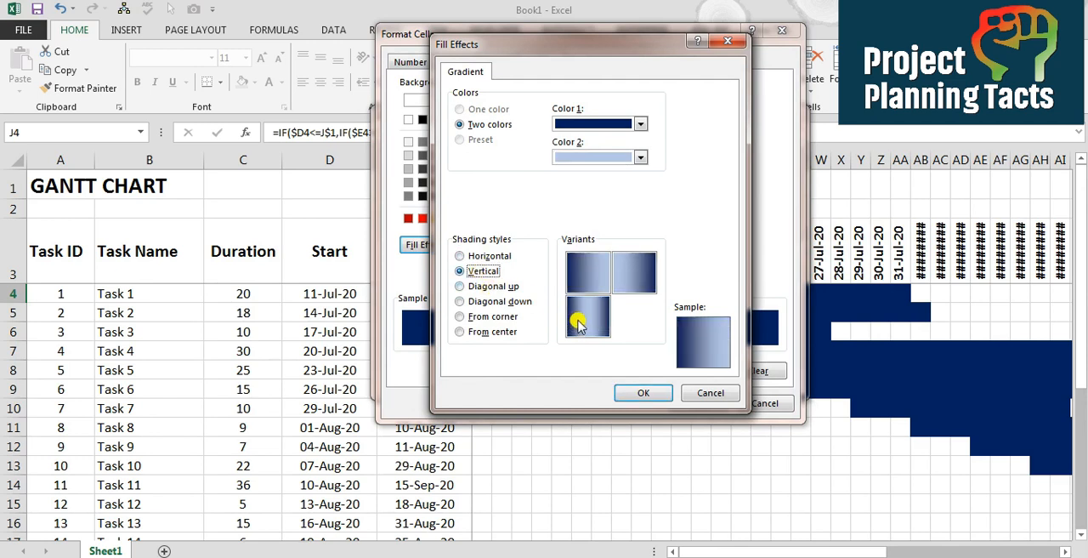
left_click(502, 257)
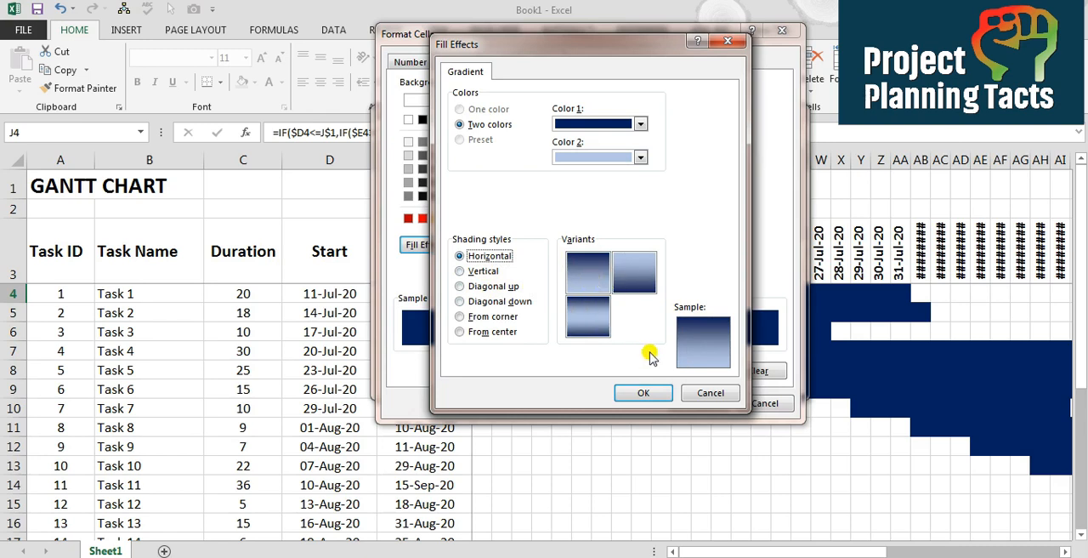
left_click(482, 286)
left_click(502, 301)
left_click(492, 316)
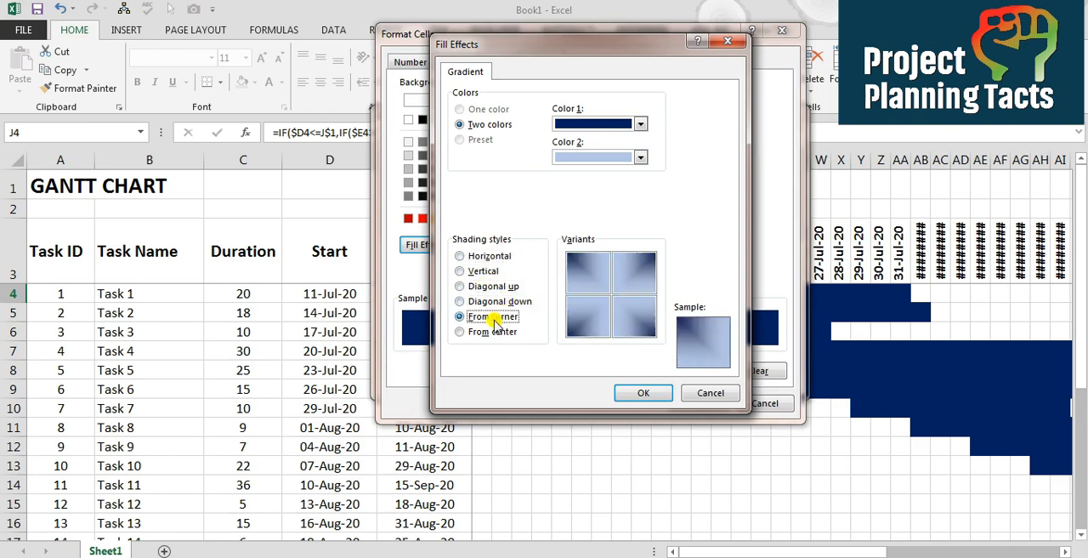
left_click(497, 332)
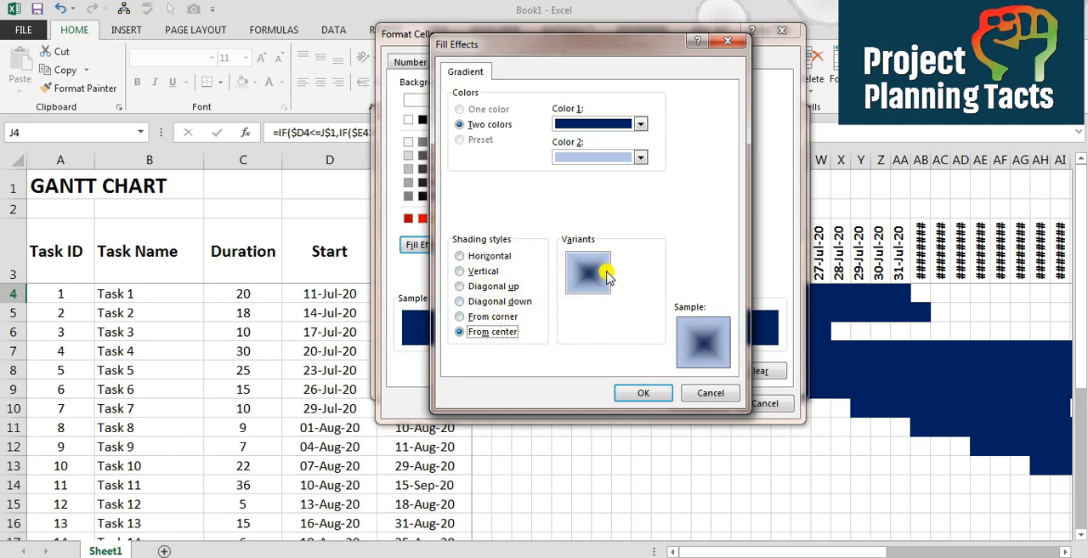
left_click(483, 257)
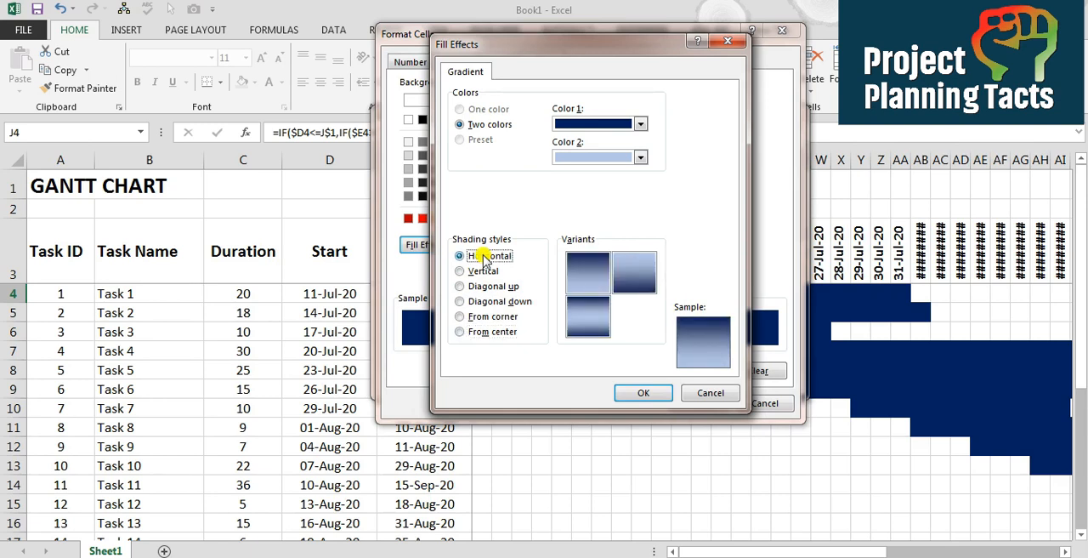
Choose the horizontal gradient variant with dark edges and a light middle, and apply the edited rule to the task bars
left_click(585, 325)
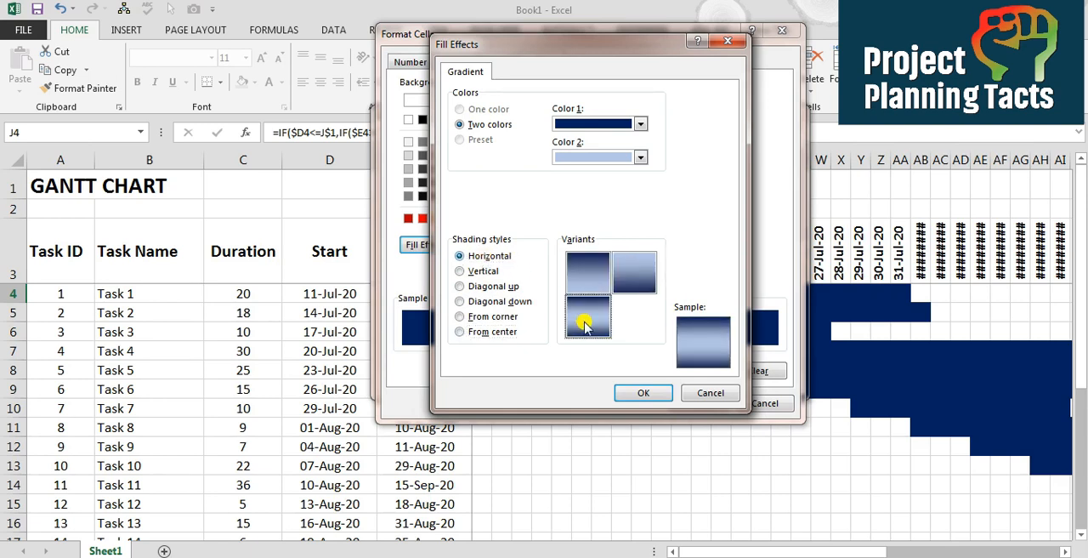
left_click(641, 396)
left_click(696, 403)
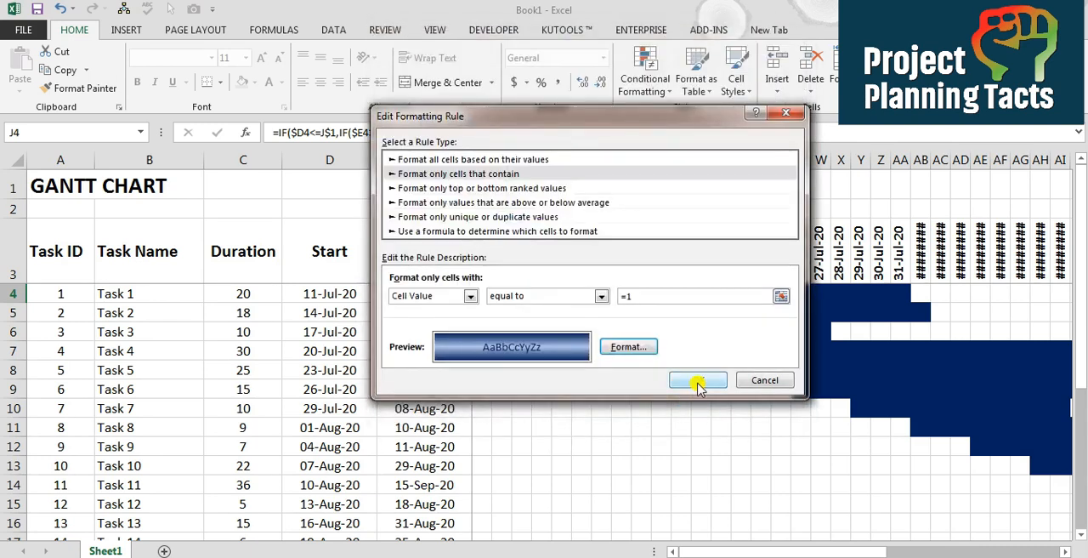
left_click(697, 384)
left_click(805, 354)
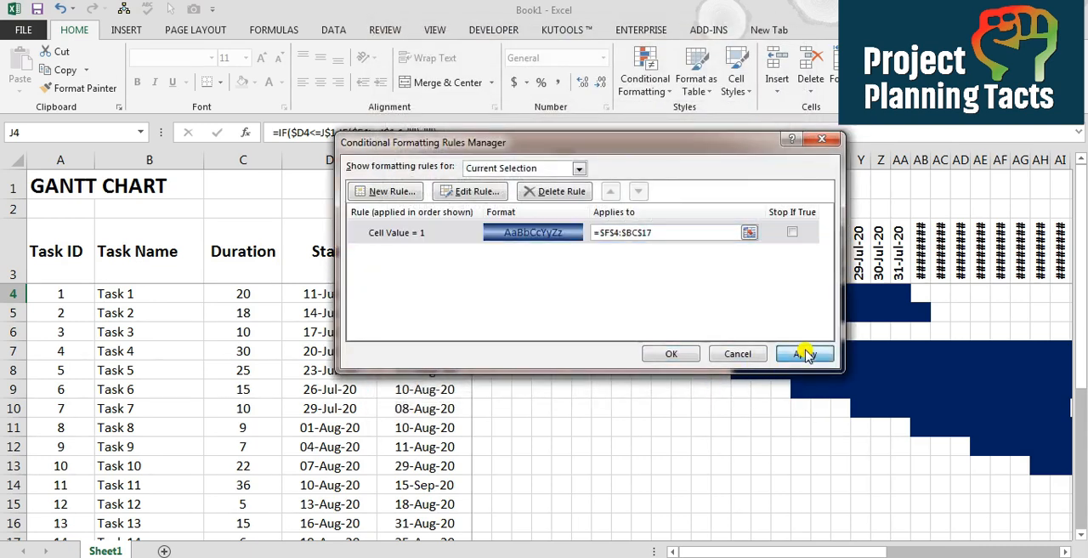
left_click(672, 353)
Examine the gradient-filled cells along Task 1's bar in row 4
key("Left")
key("Left")
key("Left")
key("Left")
key("Left")
key("Left")
key("Right")
key("Right")
key("Right")
key("Right")
key("Right")
key("Right")
key("Right")
key("Right")
key("Right")
key("Right")
key("Right")
key("Right")
key("Right")
key("Right")
key("Left")
key("Left")
key("Left")
key("Left")
key("Left")
key("Left")
key("Left")
key("Left")
key("Left")
key("Left")
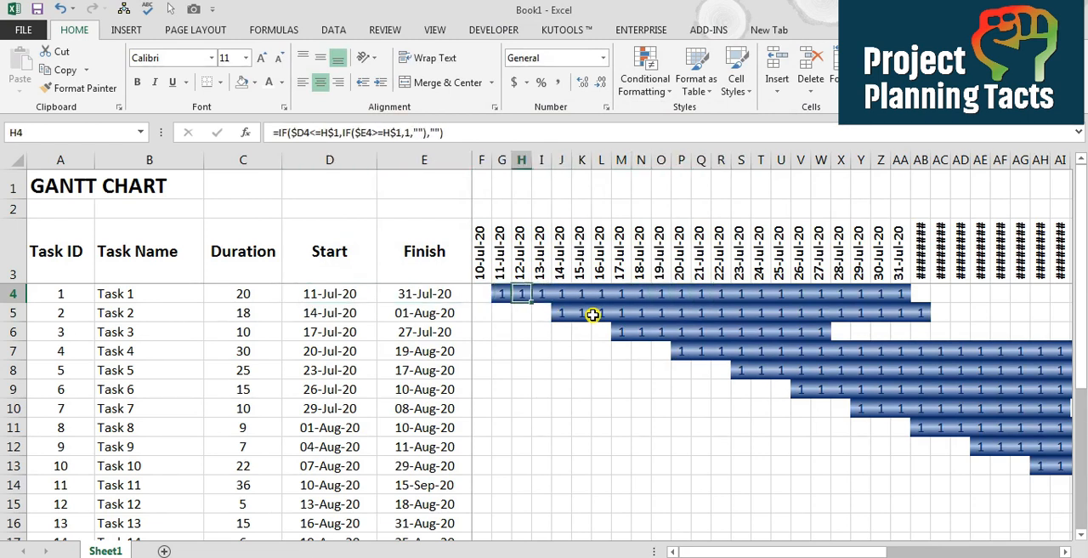
Start a formula-based conditional formatting rule from cell F4 using =IF($D4<=F$1,IF($E4>=F$1,1,""),"")
key("Left")
key("Left")
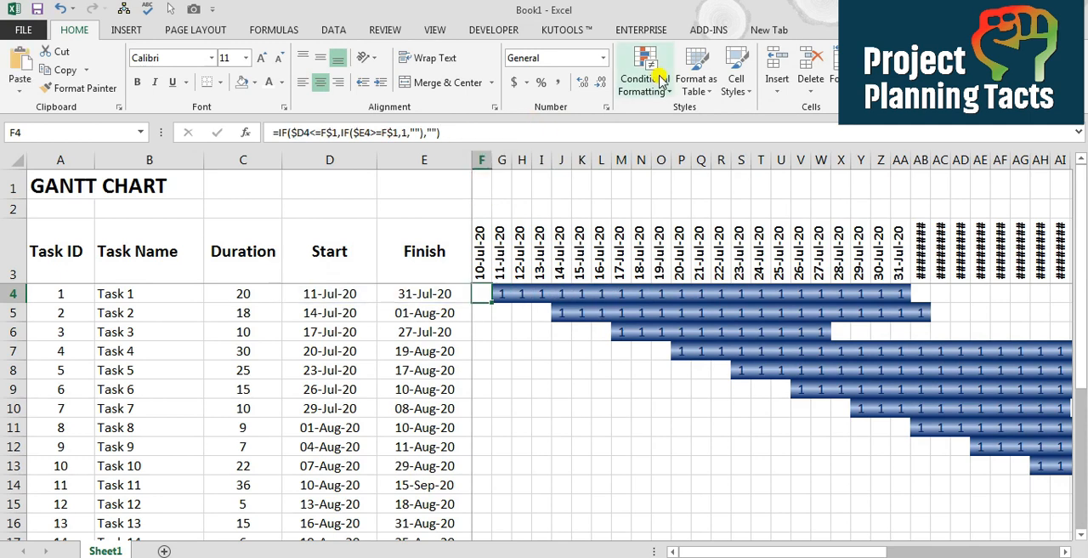
left_click(655, 79)
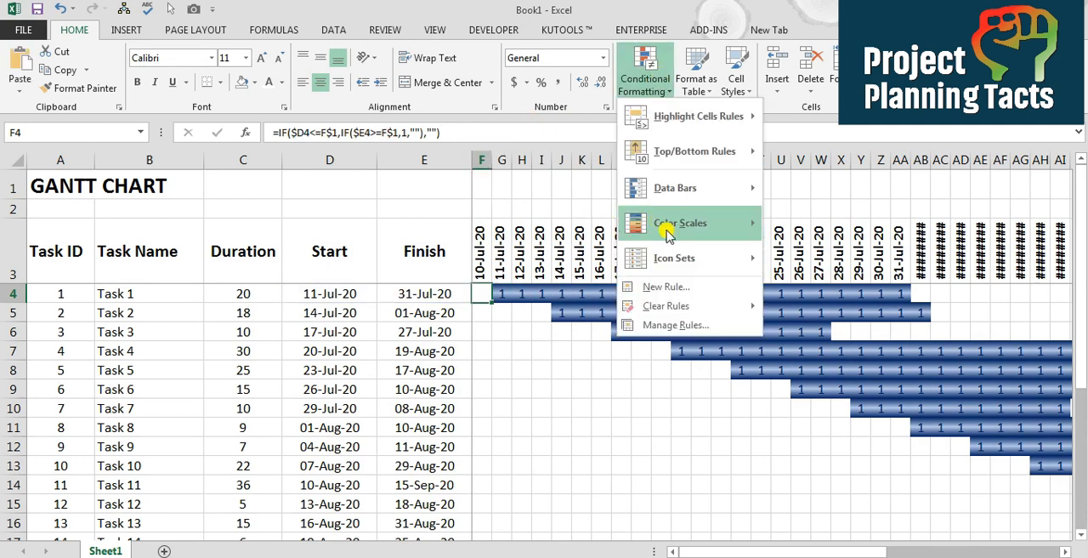
left_click(666, 287)
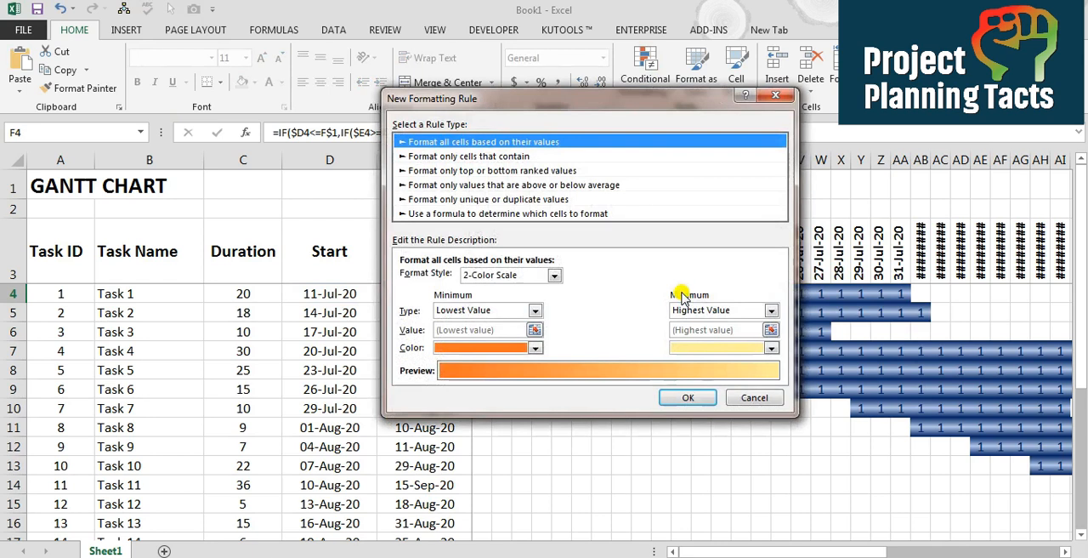
left_click(438, 214)
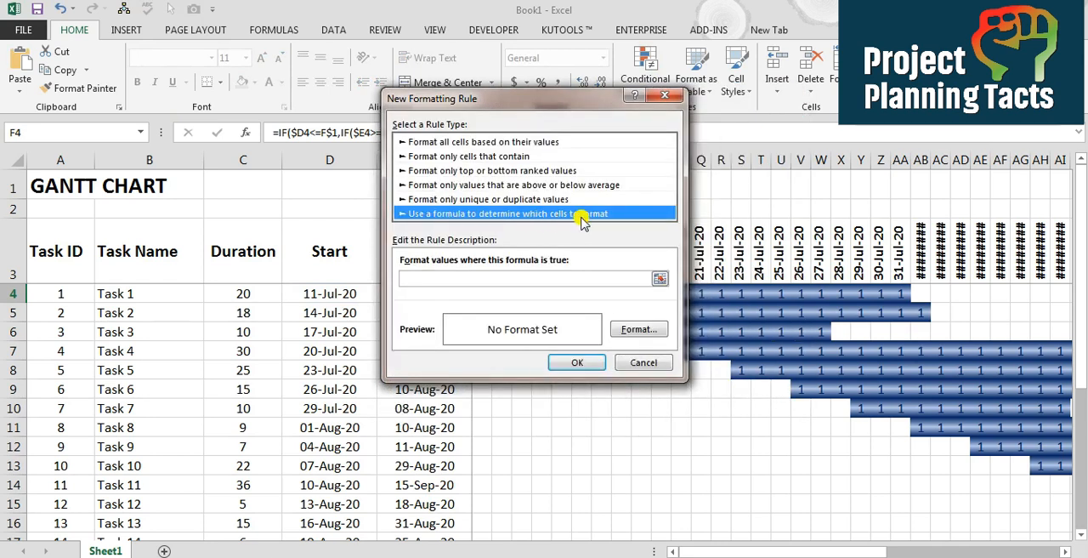
left_click(492, 279)
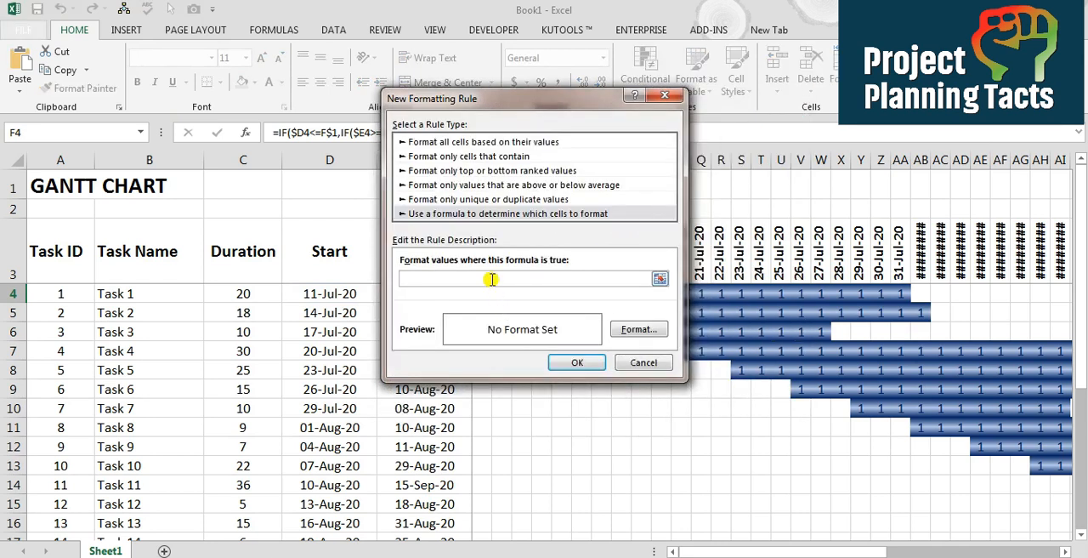
type("=IF($D4<=F$1,IF($E4>=F$1,1,\"\"),\"\")")
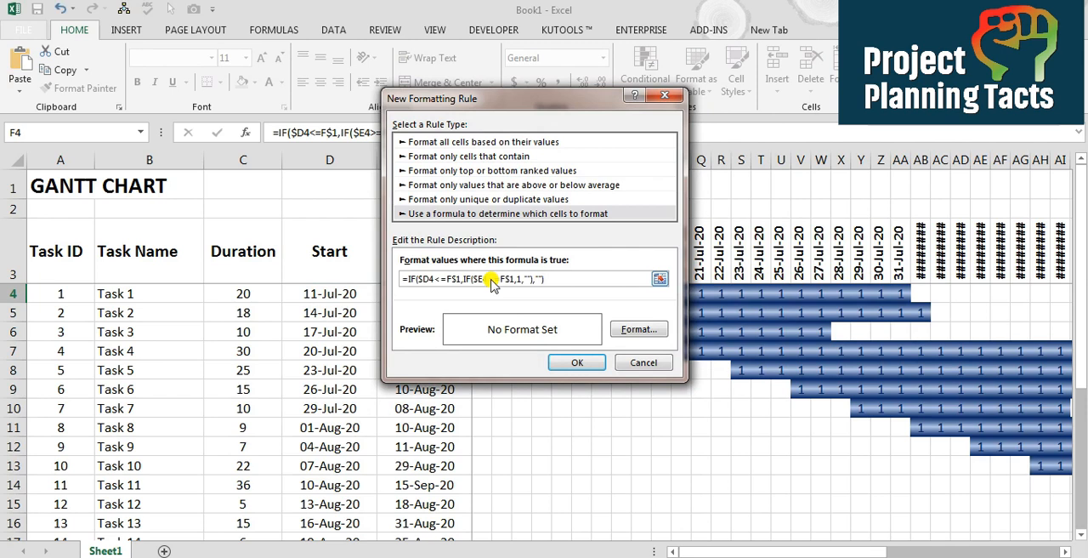
Open the new rule's cell format and set its background fill to solid dark blue
left_click(639, 329)
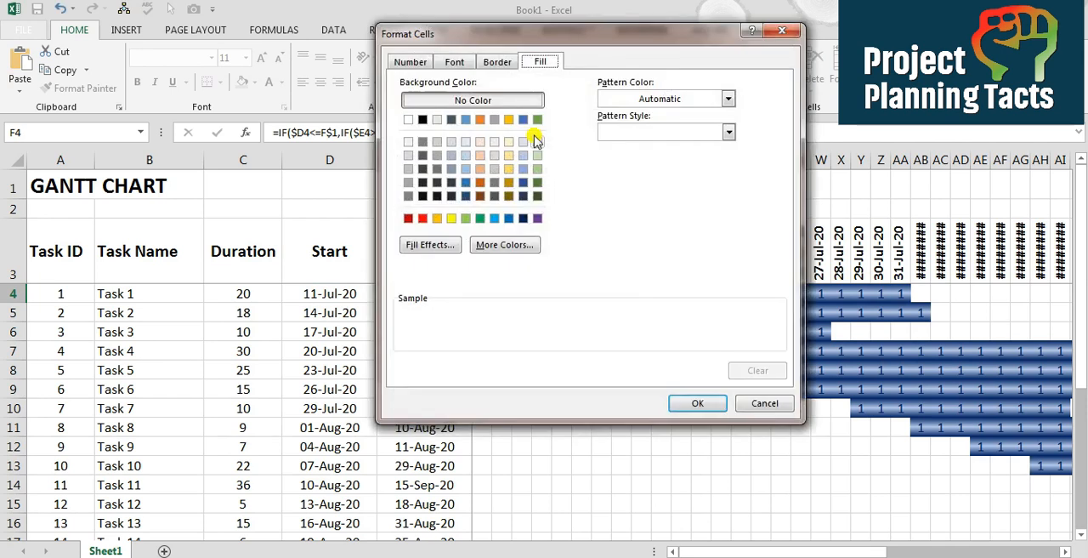
left_click(523, 218)
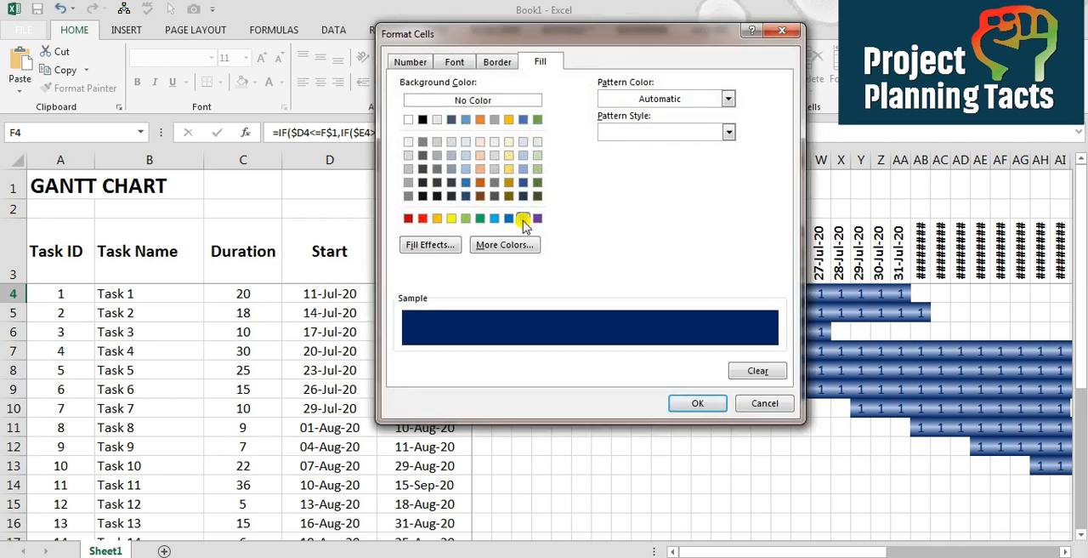
left_click(454, 62)
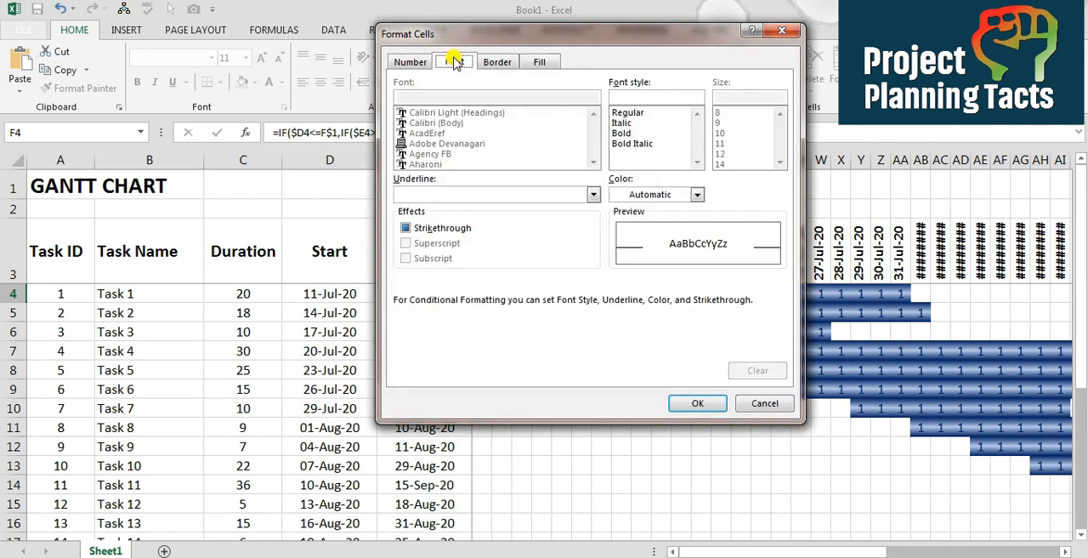
left_click(541, 63)
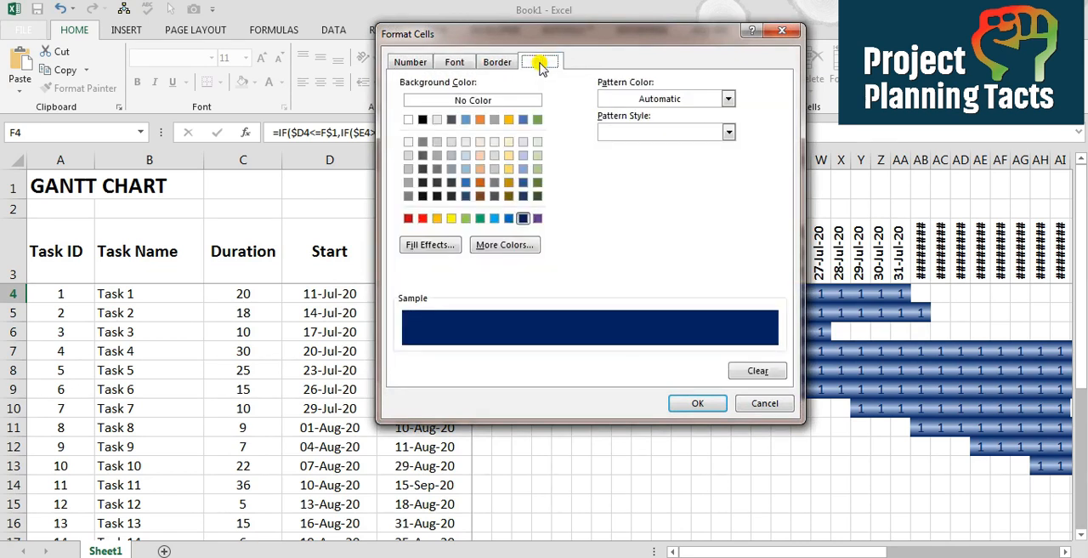
Give the rule a horizontal two-color gradient of dark blue and very light blue, with dark edges and light middle, and create it
left_click(436, 244)
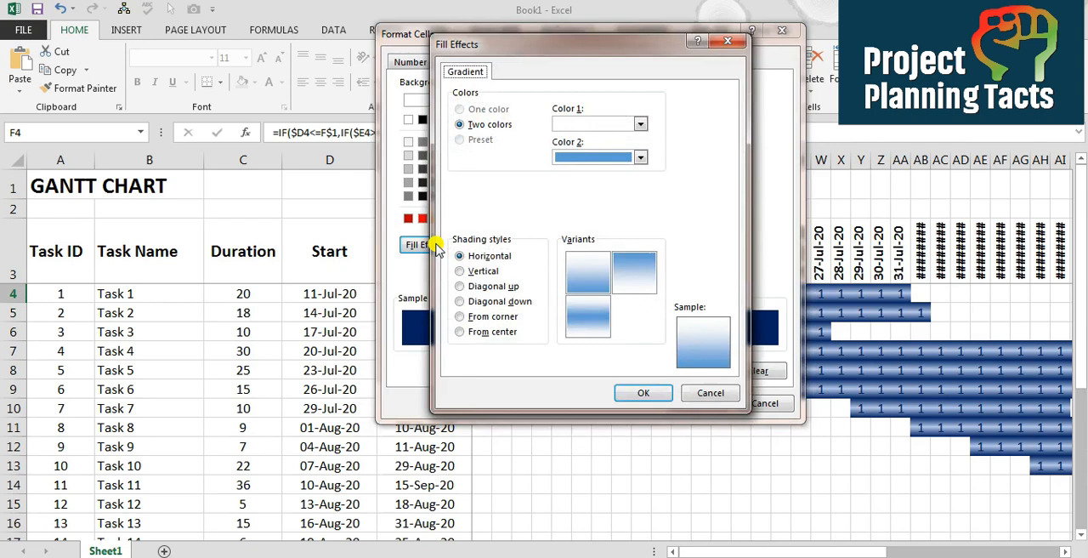
left_click(640, 124)
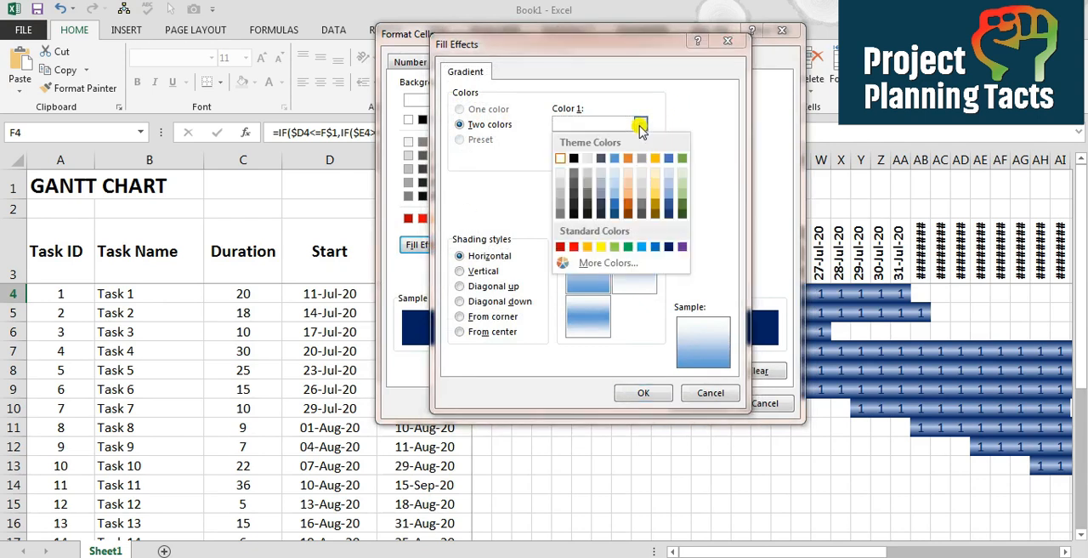
left_click(668, 246)
left_click(640, 158)
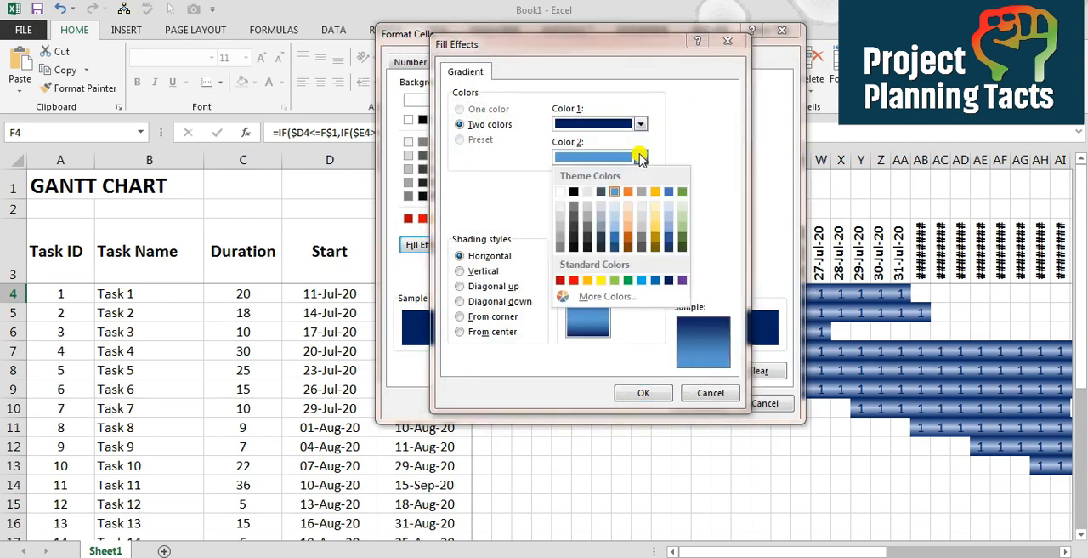
left_click(668, 211)
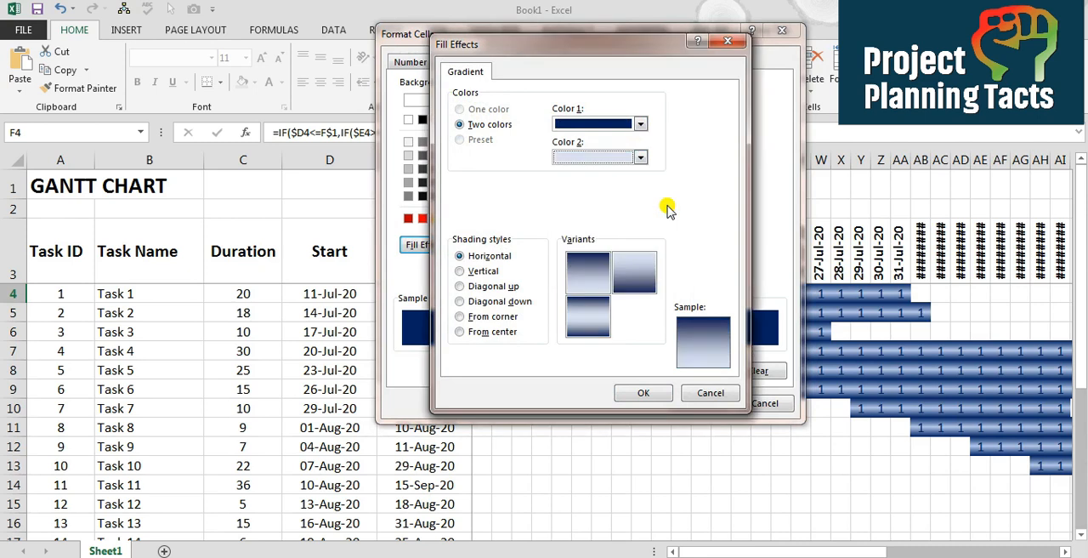
left_click(587, 321)
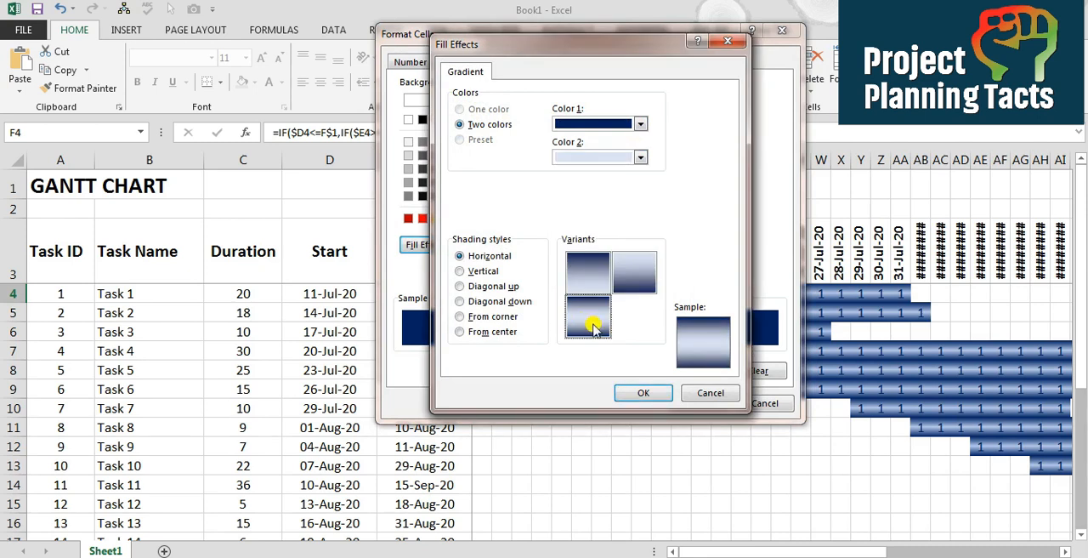
left_click(642, 392)
left_click(695, 403)
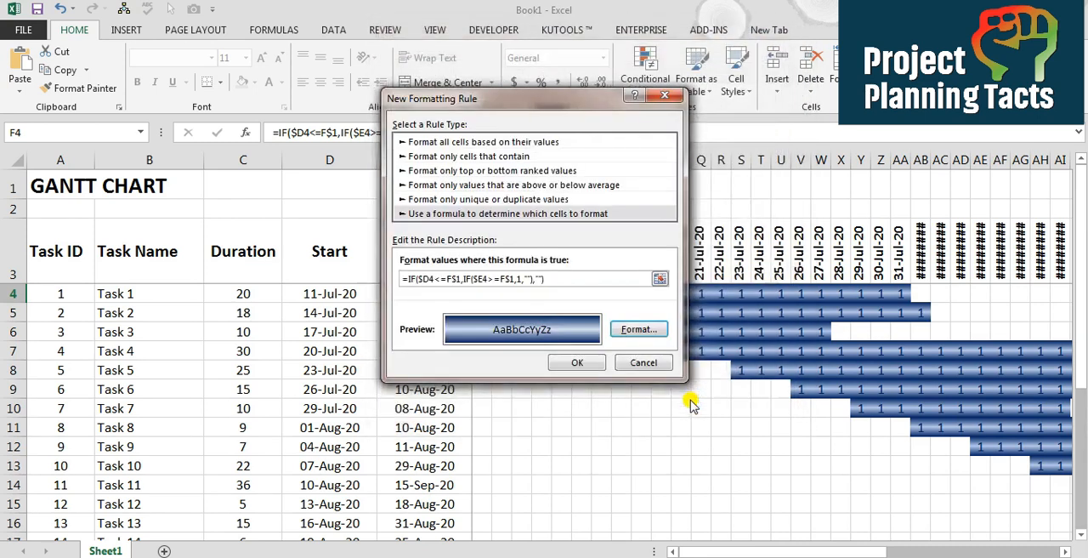
left_click(634, 363)
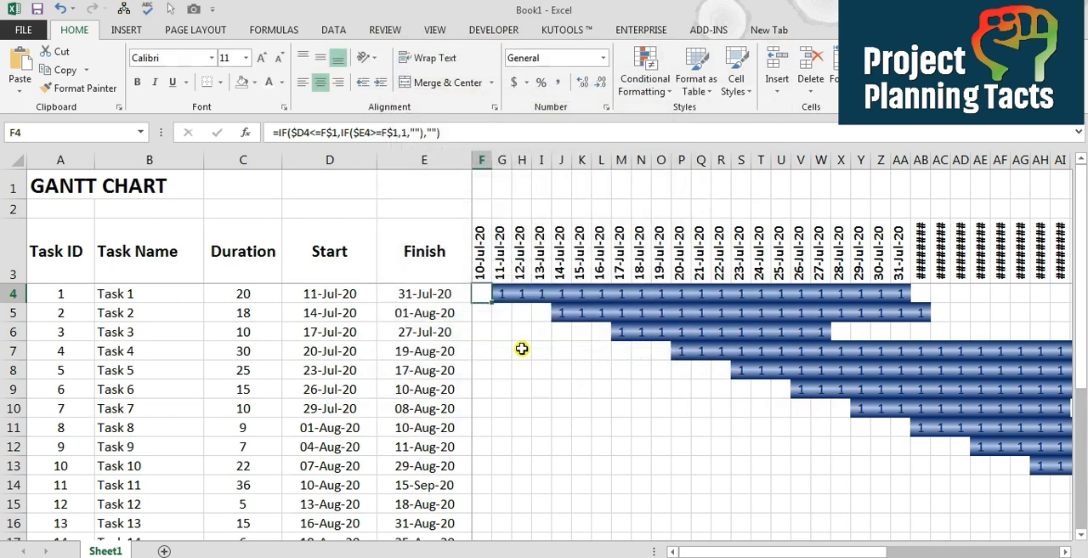
Clear the formulas from the timeline grid F4:BC17 and return to cell F4
key("ctrl+shift+Right")
key("ctrl+shift+Down")
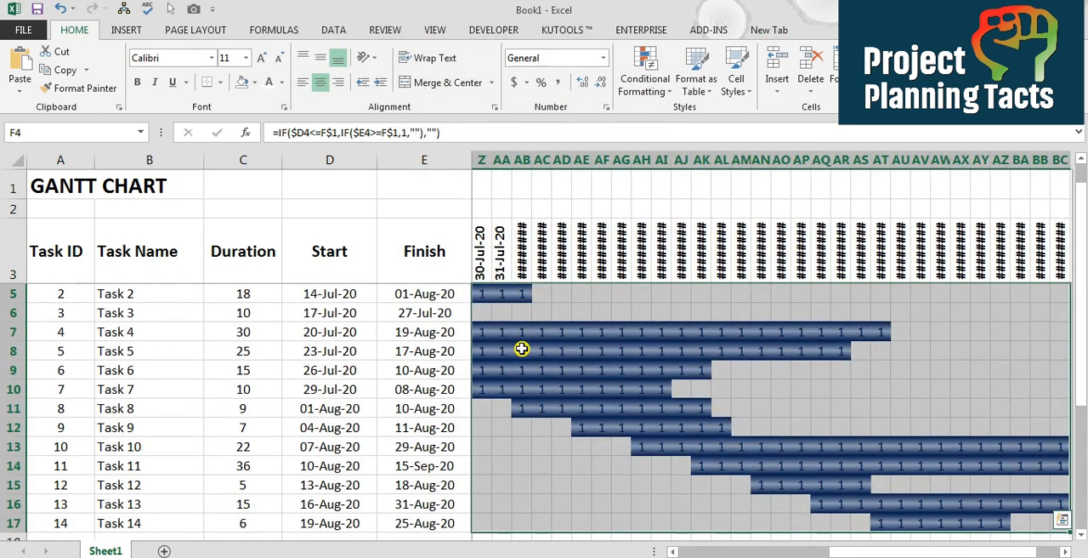
key("Delete")
key("ctrl+Home")
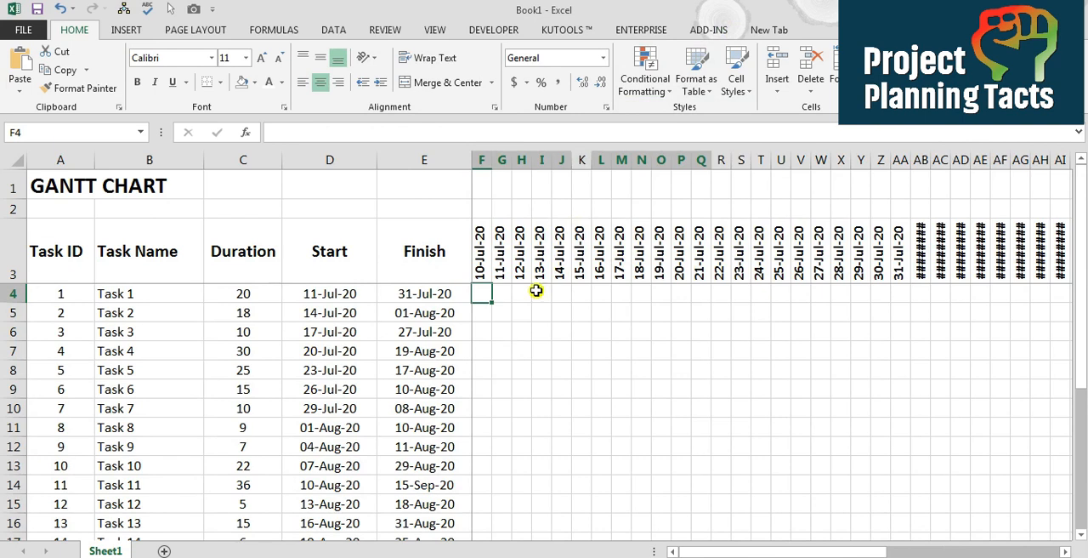
Open the conditional formatting rules list and review the first formula rule's formula and format without editing it
left_click(645, 92)
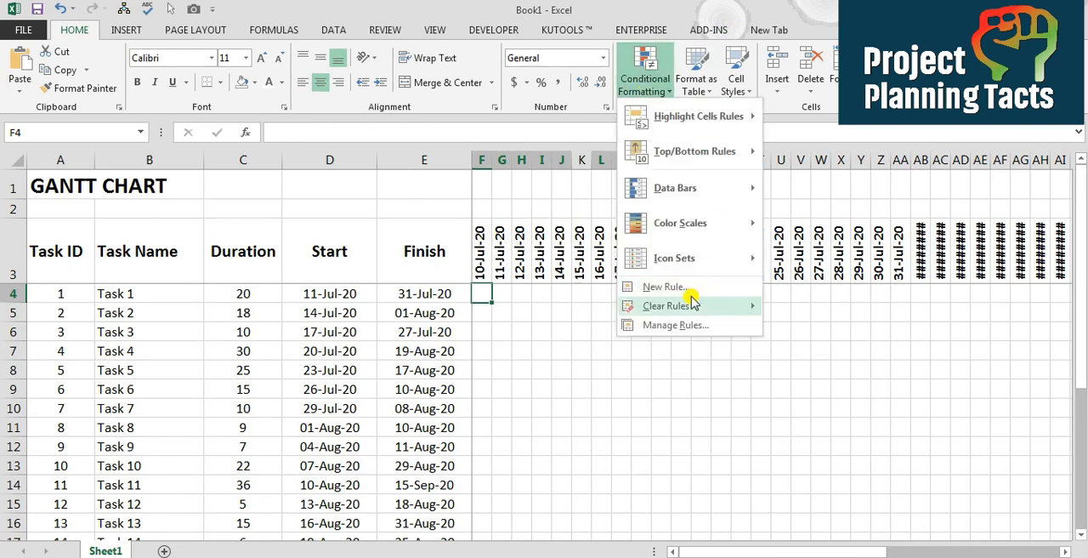
left_click(684, 324)
double_click(428, 199)
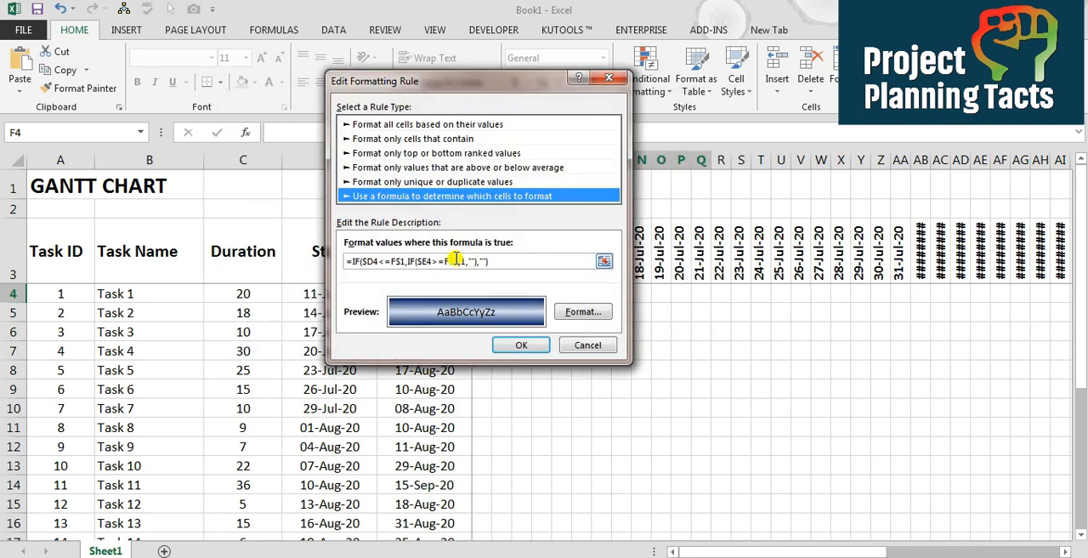
left_click(587, 346)
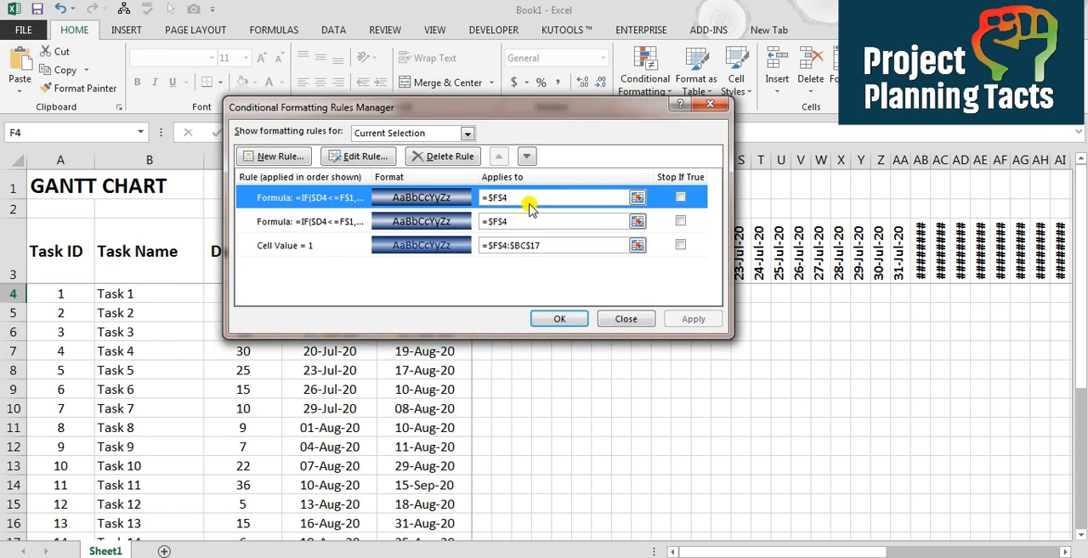
Set the first formula rule to apply to =$F$4:$BB$17 and save the rule changes
left_click(605, 202)
left_click_drag(594, 119, 733, 350)
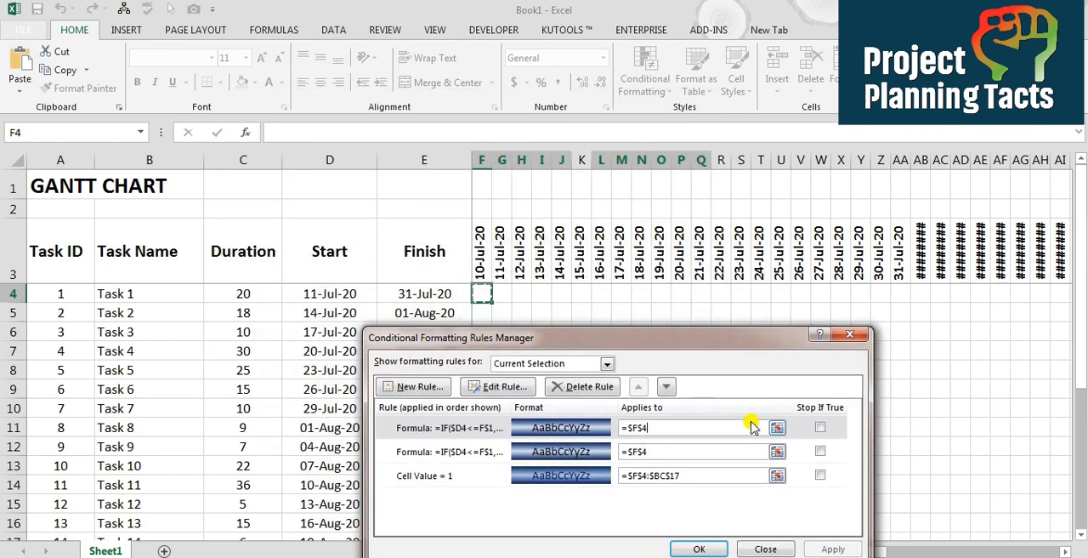
left_click_drag(760, 427, 605, 425)
key("BackSpace")
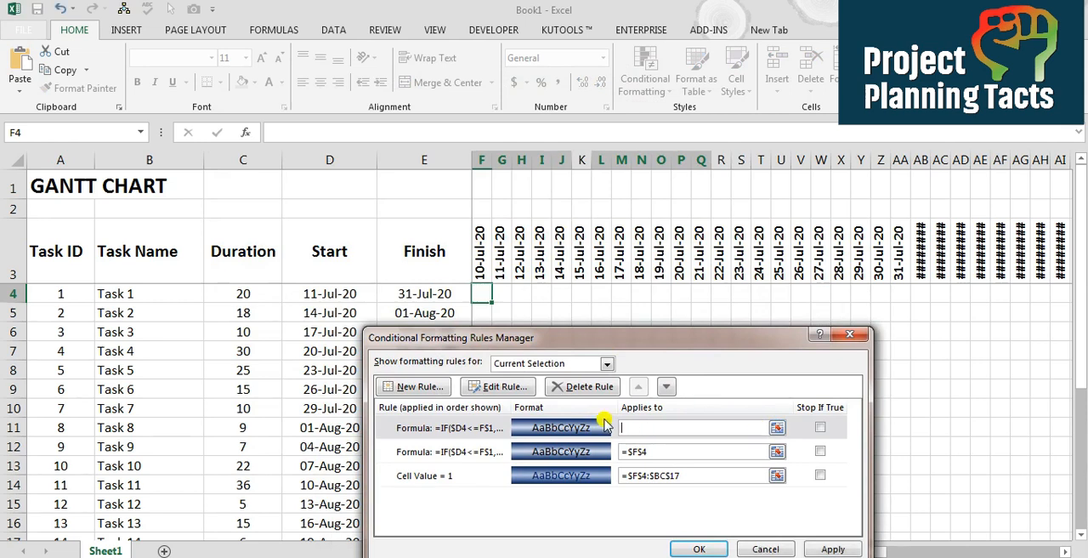
left_click(777, 428)
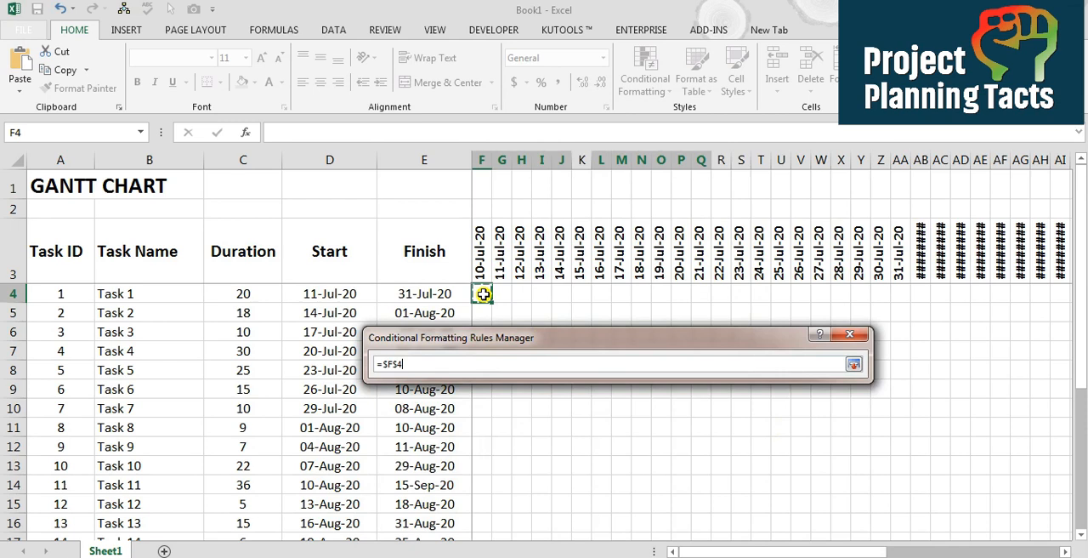
left_click_drag(483, 293, 906, 509)
left_click(854, 364)
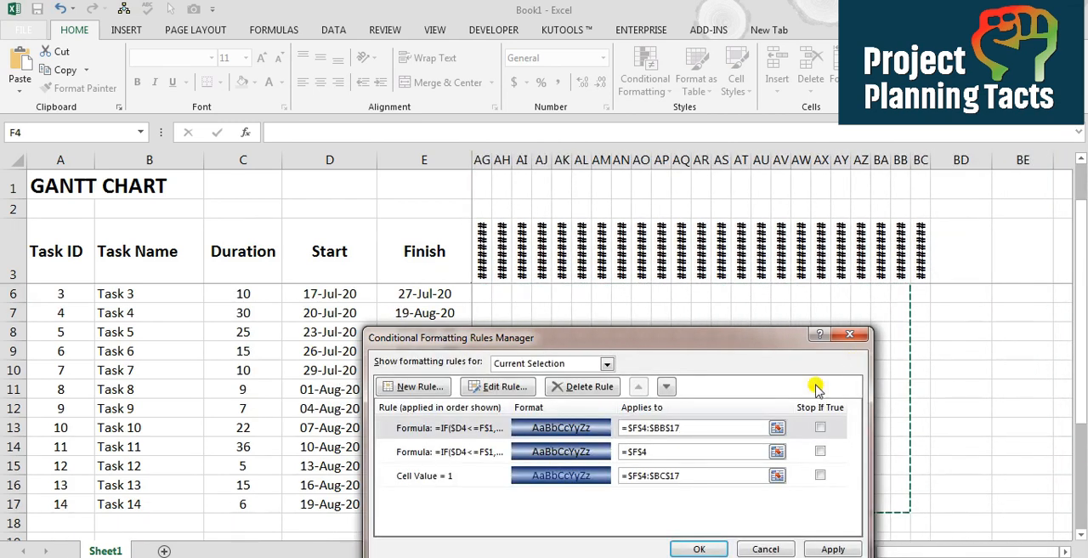
left_click(828, 549)
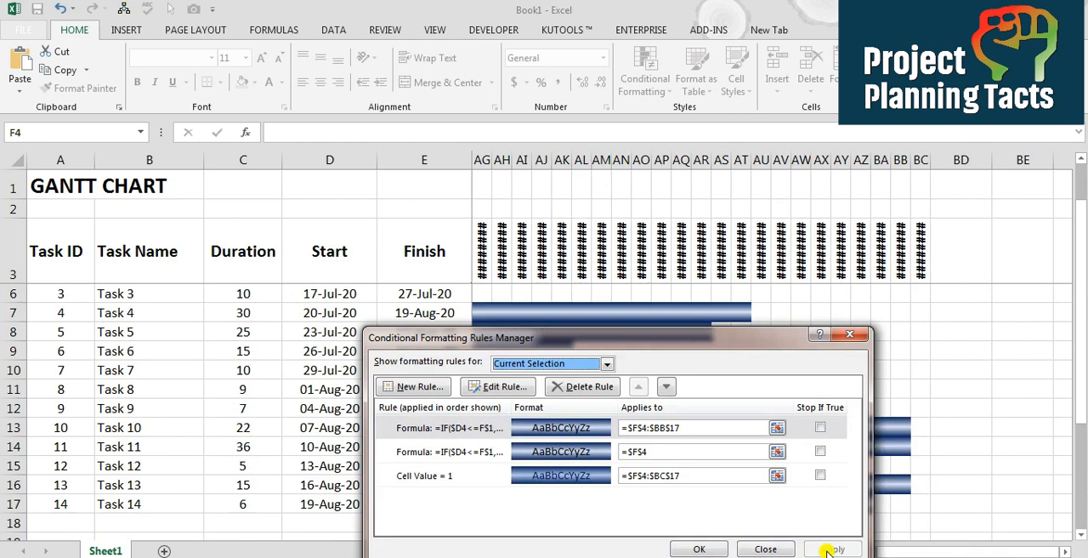
left_click(715, 551)
Inspect the contents of the cells along Task 1's bar in row 4
key("Left")
key("Left")
key("Right")
key("Right")
key("Right")
key("Right")
key("Right")
key("Right")
key("Right")
key("Right")
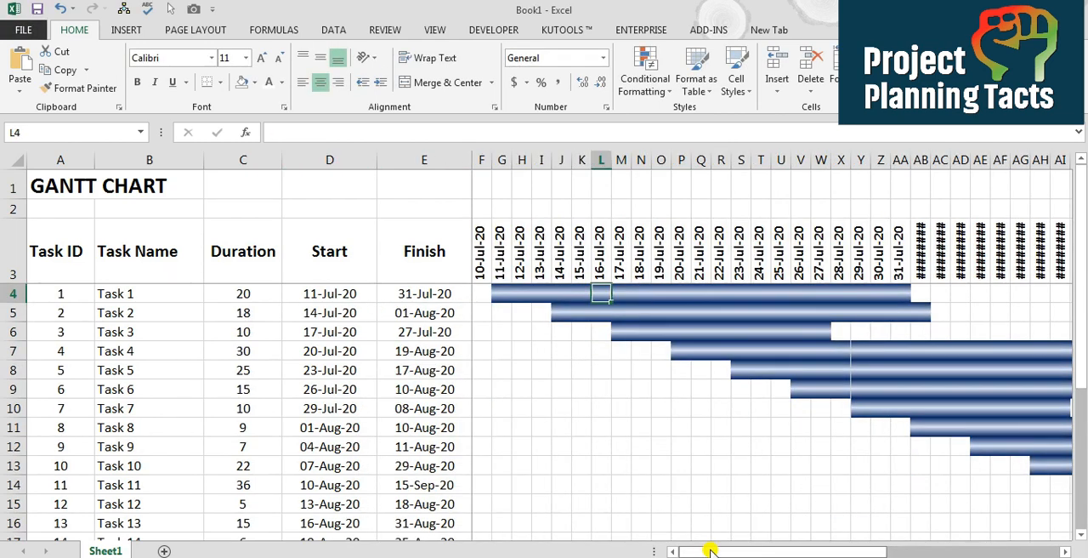
key("Left")
key("Left")
key("Left")
key("Left")
key("Left")
Edit the formula rule's gradient fill and set Color 2 to dark blue
left_click(645, 79)
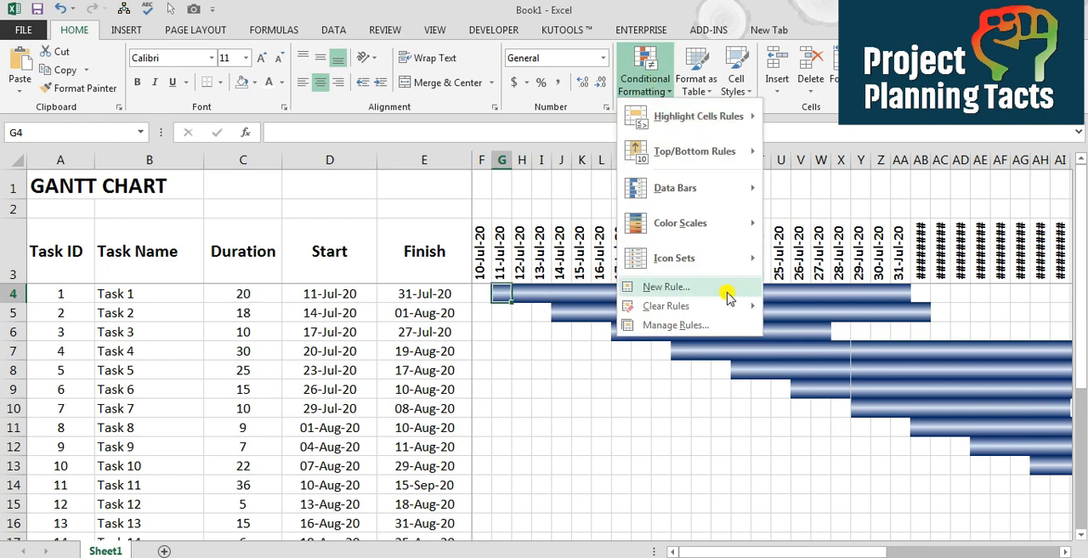
left_click(694, 325)
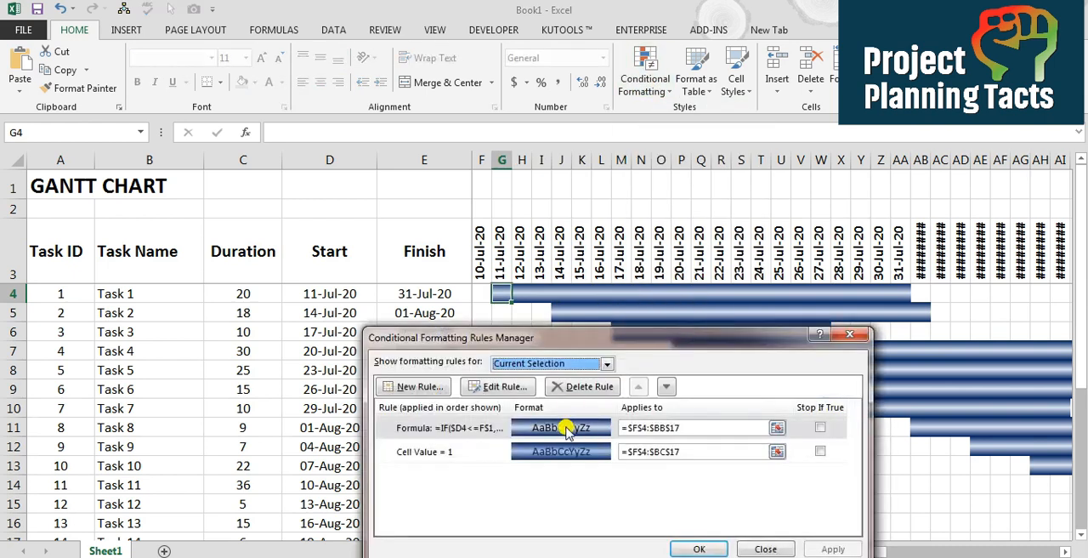
left_click(567, 431)
left_click(504, 388)
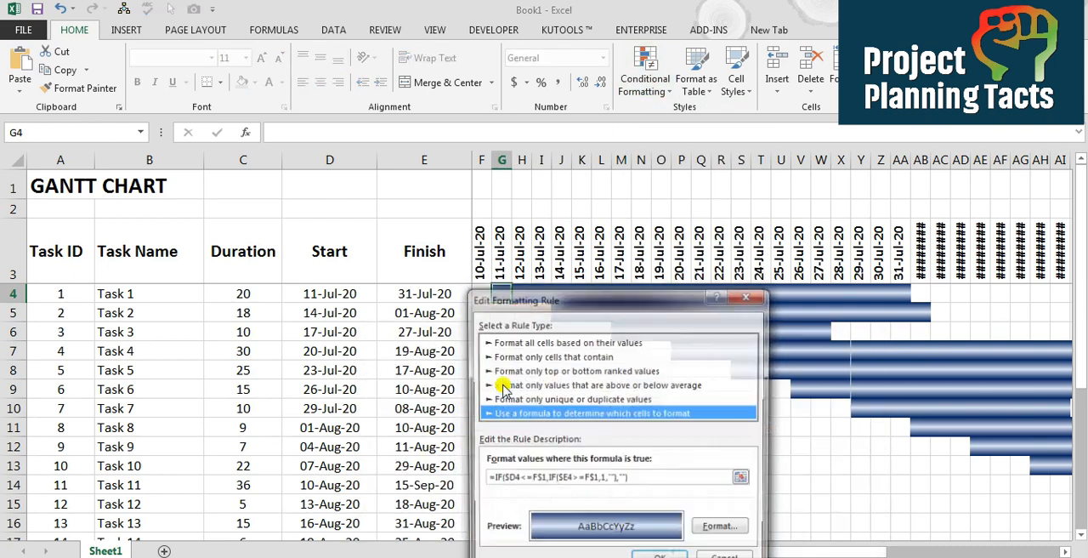
left_click(723, 529)
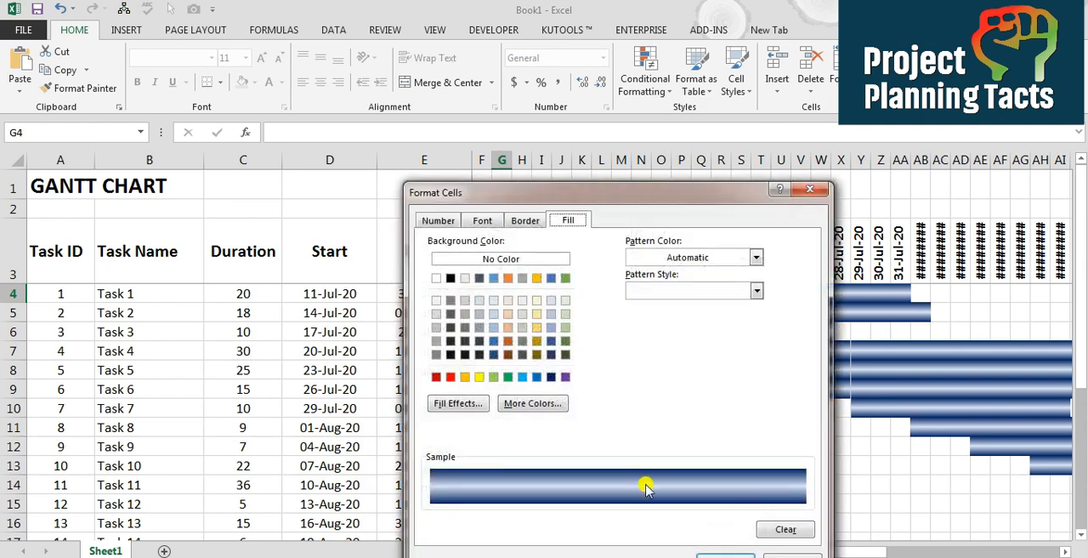
left_click(467, 403)
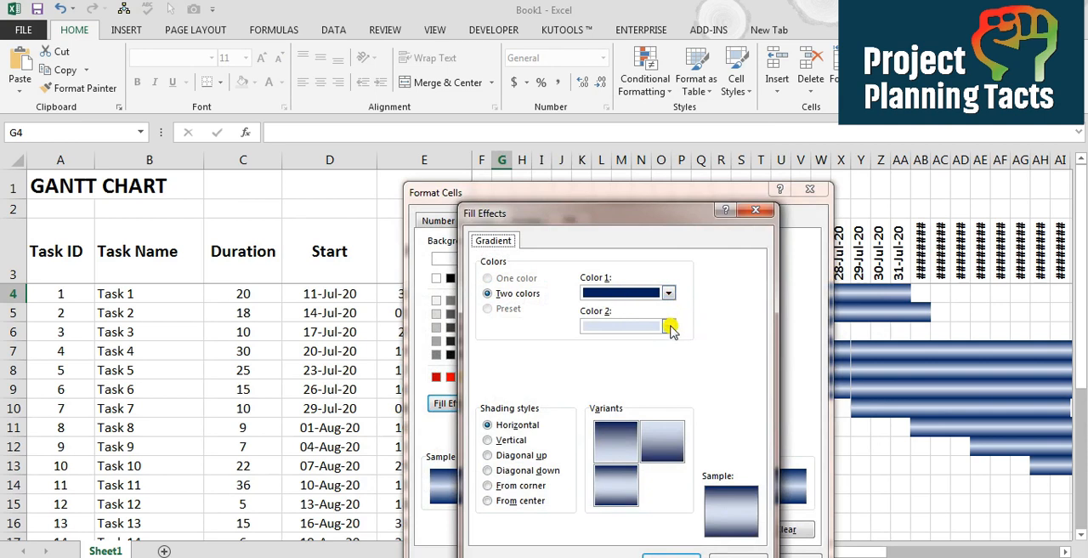
left_click(670, 327)
left_click(692, 447)
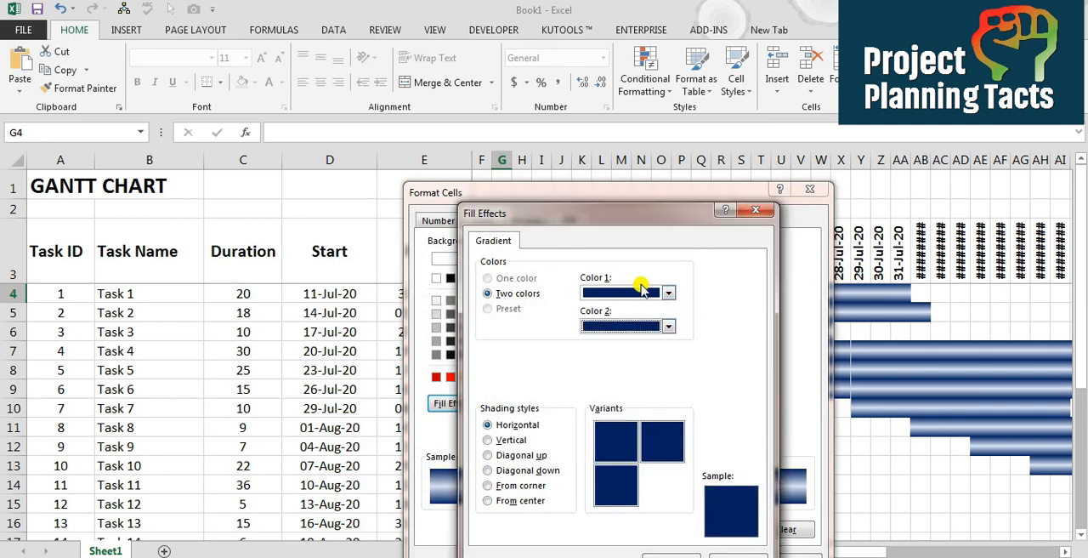
Set the gradient's Color 1 to white and choose the horizontal variant with light edges and a dark middle
left_click(669, 294)
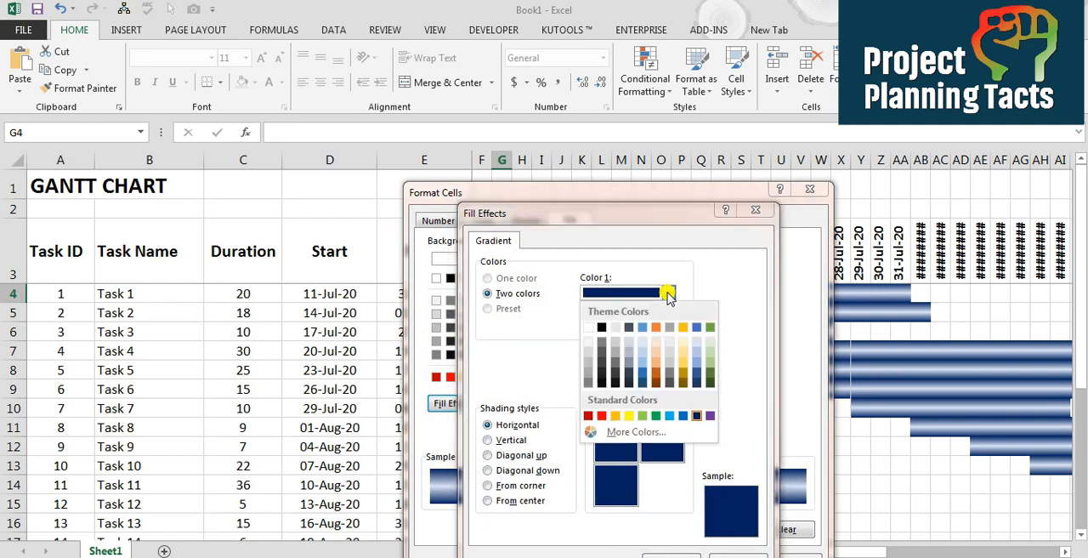
left_click(595, 332)
left_click(620, 496)
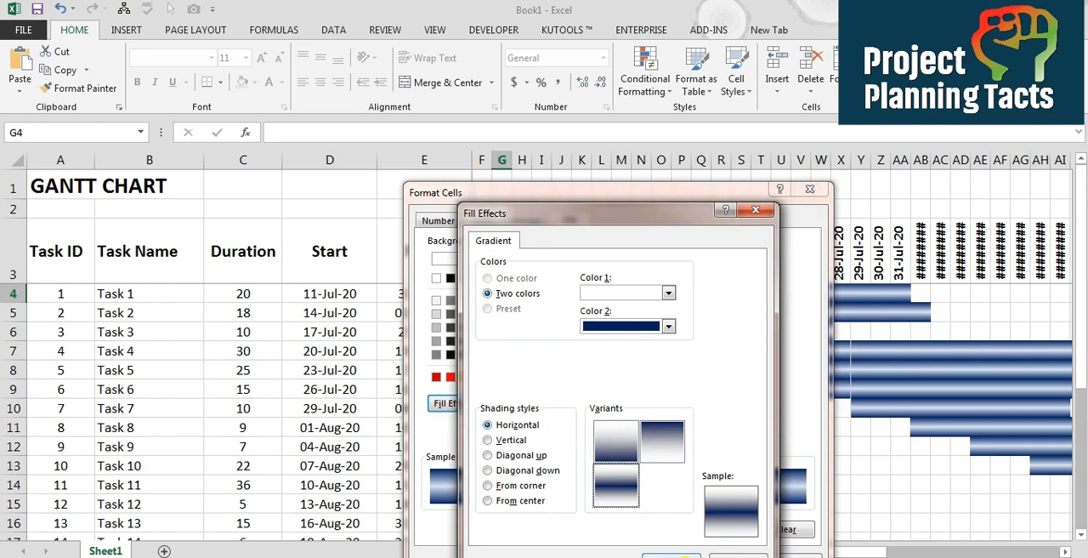
left_click(660, 516)
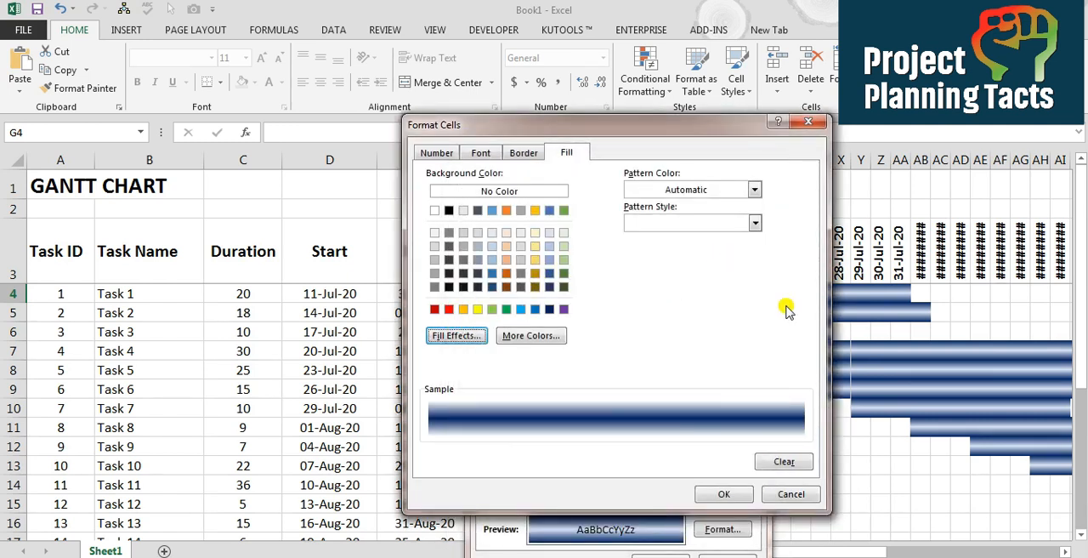
left_click(725, 494)
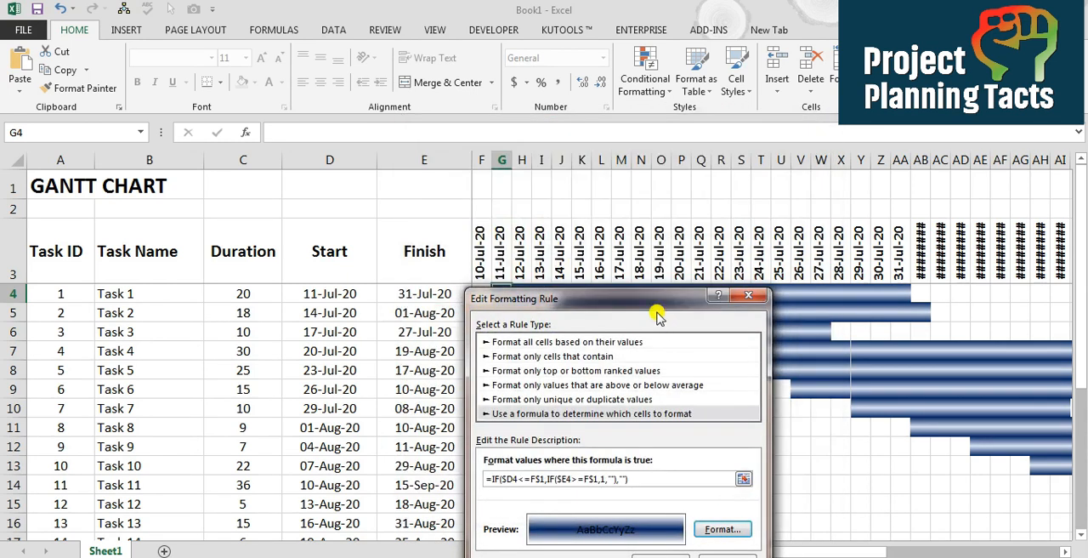
Save the edited formula rule and apply it to the task bars
left_click_drag(654, 299, 655, 214)
left_click(660, 505)
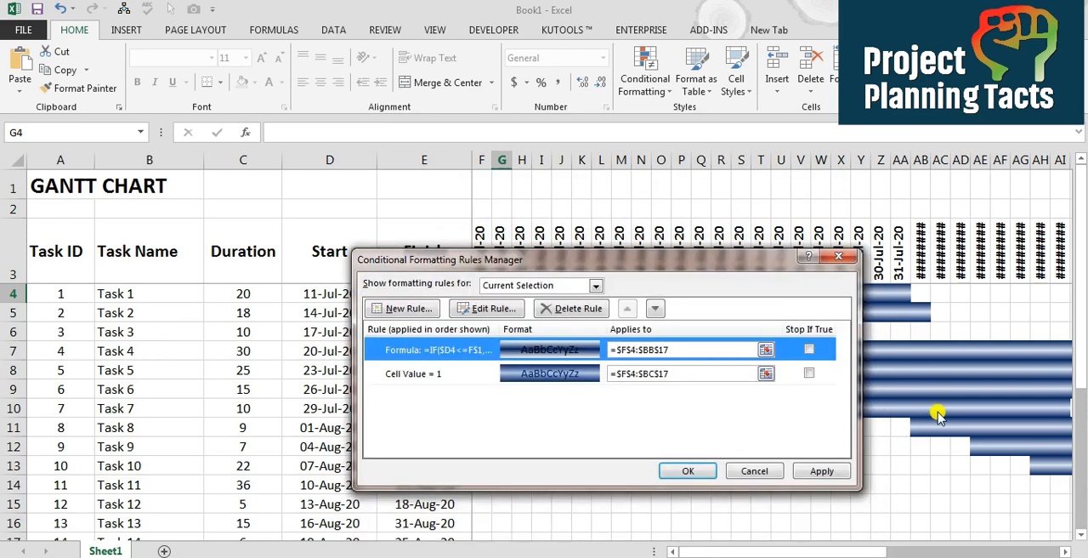
left_click(814, 470)
left_click(688, 471)
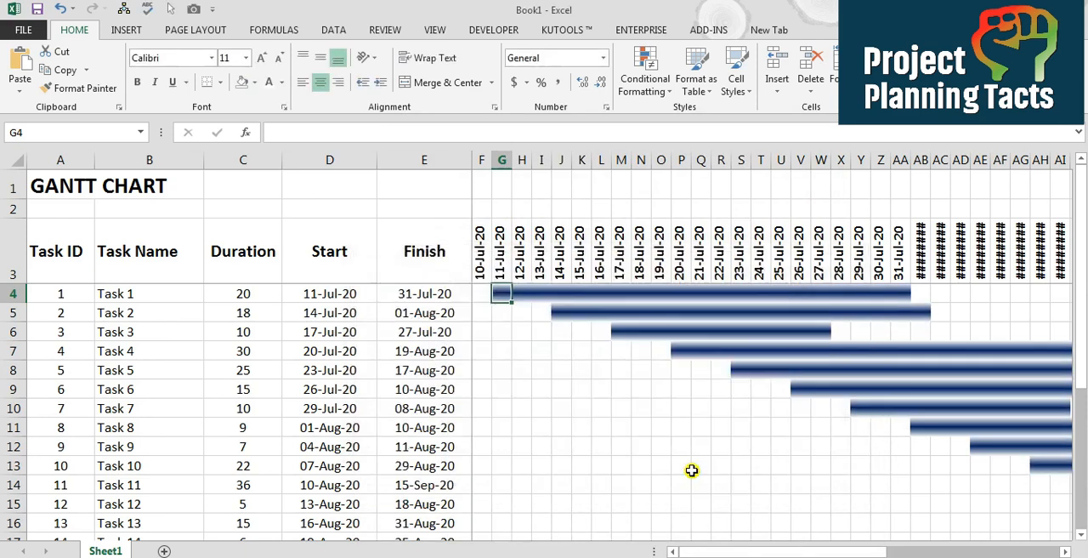
Examine the restyled bar cells along row 4 as far as column Q
key("Right")
key("Right")
key("Right")
key("Right")
key("Right")
key("Right")
key("Right")
key("Right")
key("Right")
key("Right")
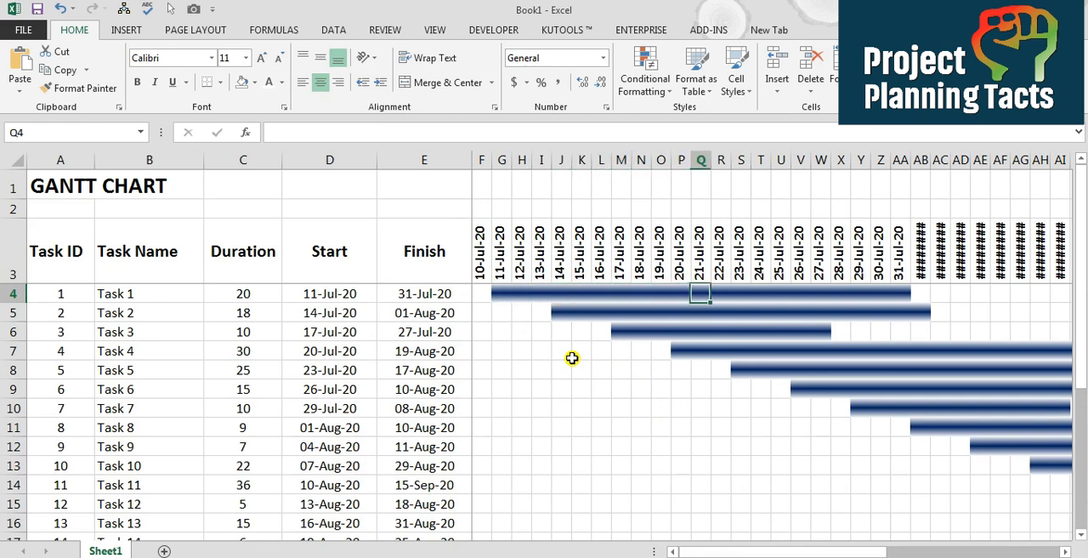
Fill the whole chart table from the header in A3 down to row 17 with black and make its text white
key("Up")
key("ctrl+Left")
key("ctrl+shift+Right")
key("ctrl+shift+Down")
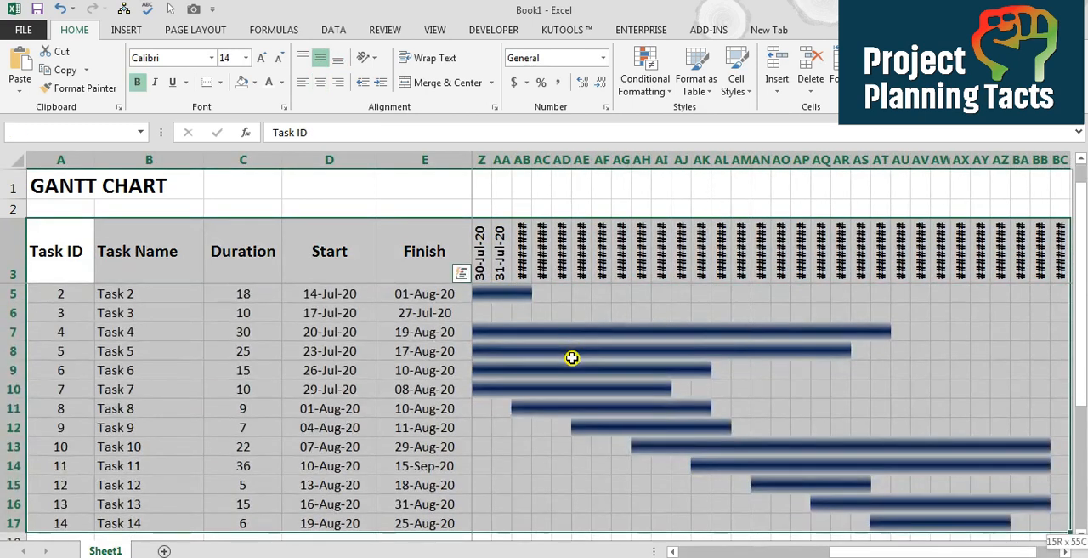
left_click(255, 83)
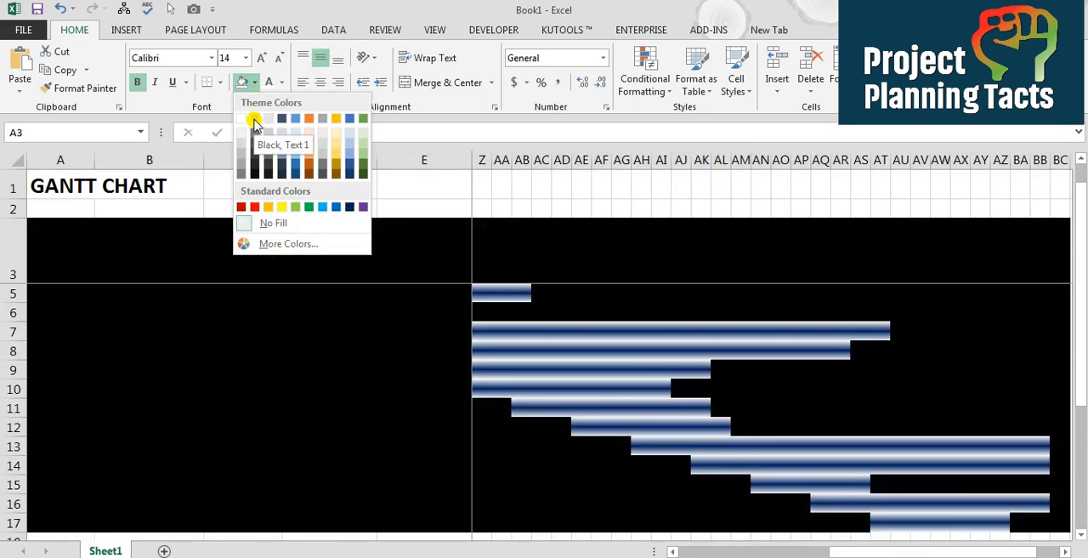
left_click(254, 121)
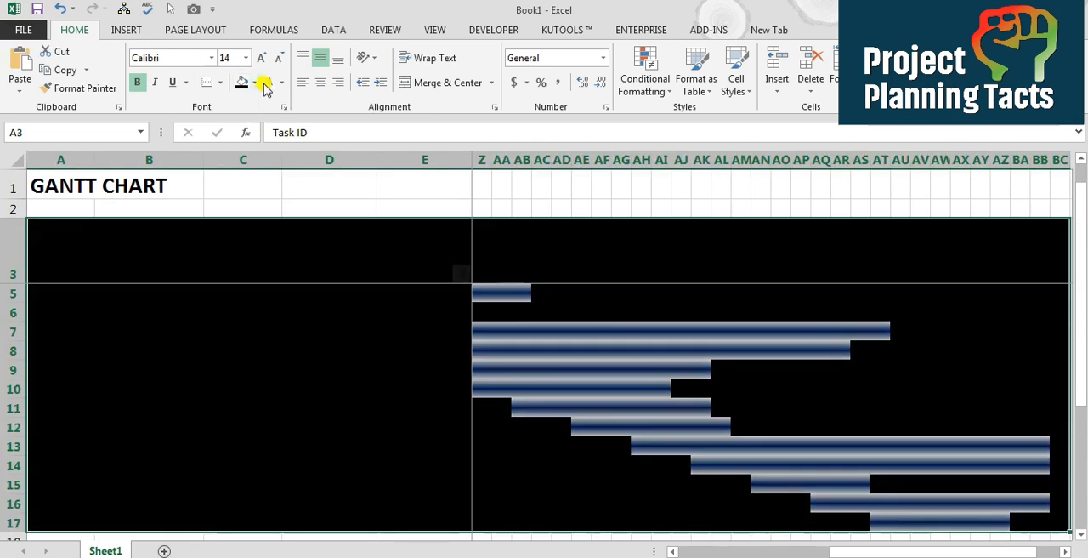
left_click(270, 86)
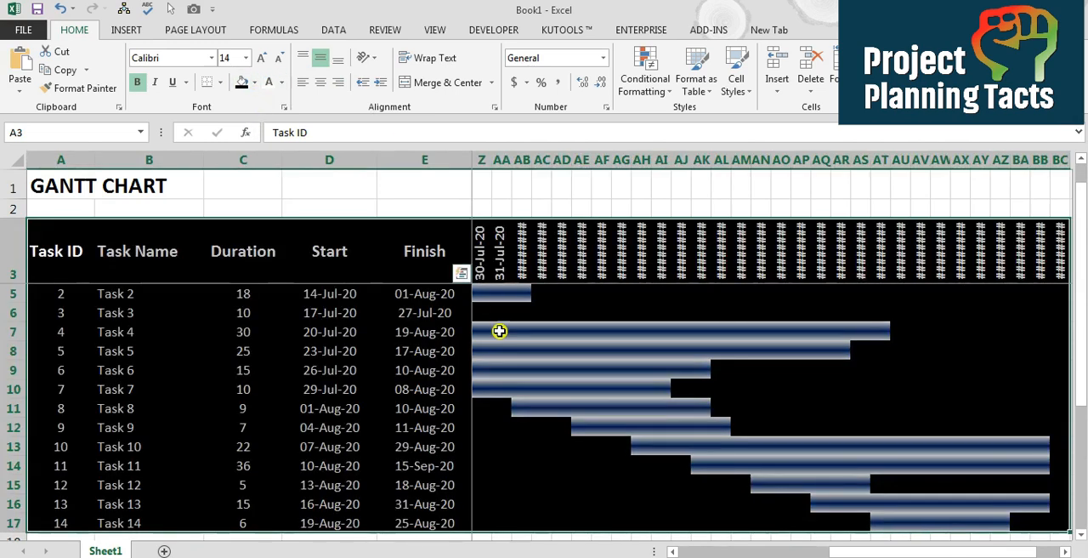
Examine the start of Task 1's bar against the black background, finishing on cell G4
key("ctrl+Home")
key("Right")
key("Right")
key("Right")
key("Left")
key("Left")
key("Left")
key("Right")
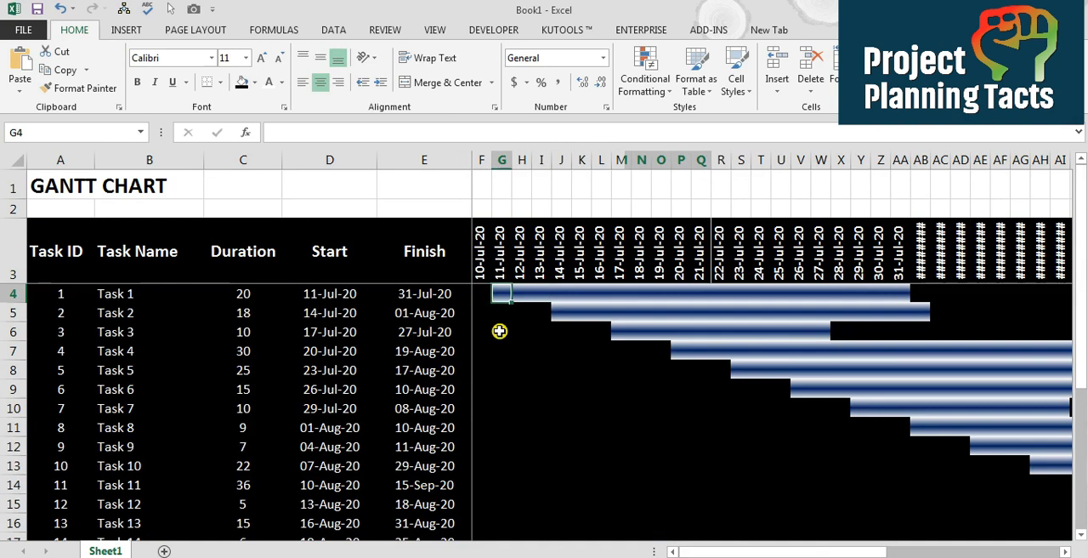
Edit the formula rule's gradient fill and set Color 1 to black
left_click(642, 92)
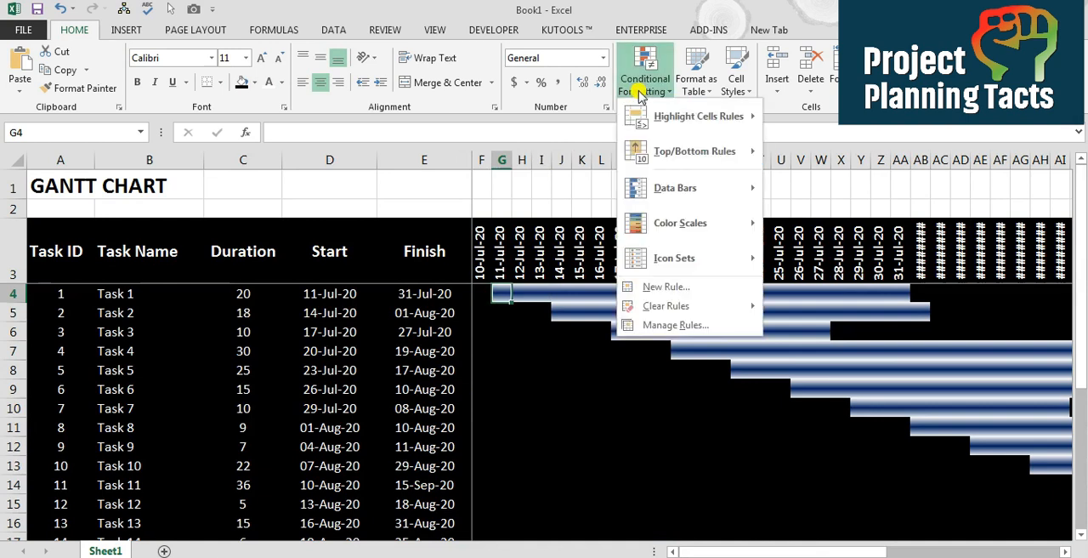
left_click(690, 327)
double_click(543, 351)
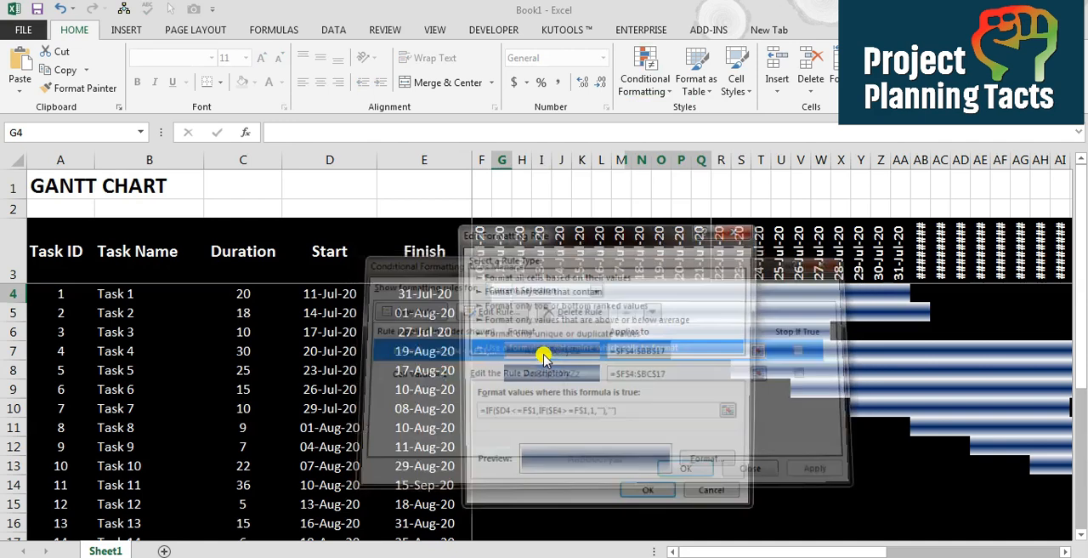
left_click(710, 464)
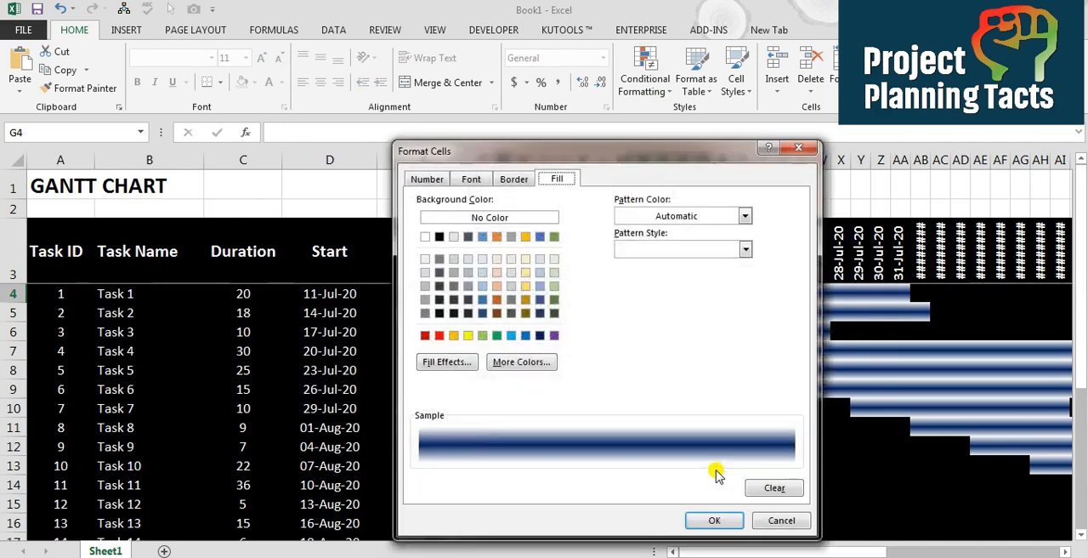
left_click(447, 361)
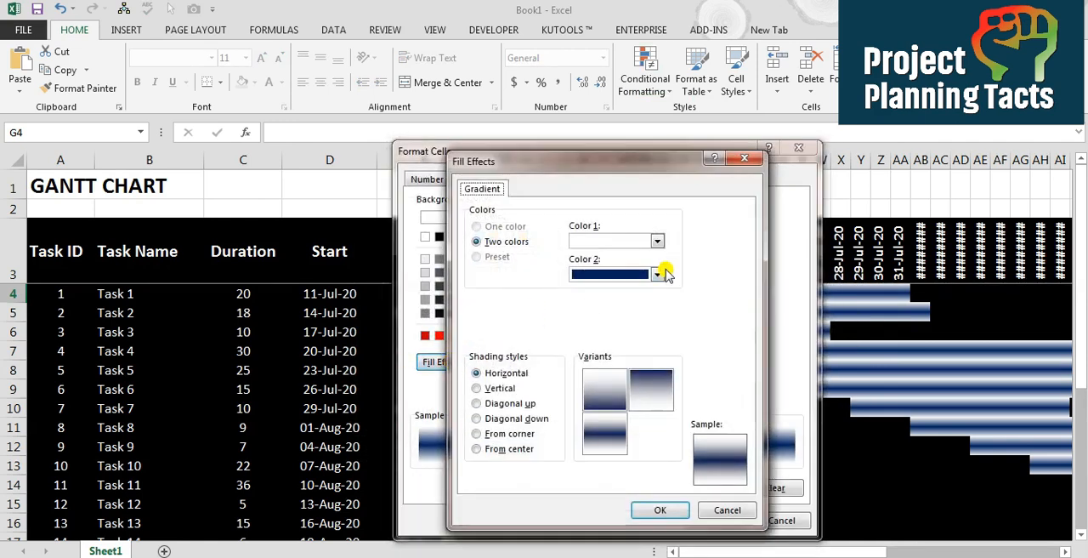
left_click(657, 242)
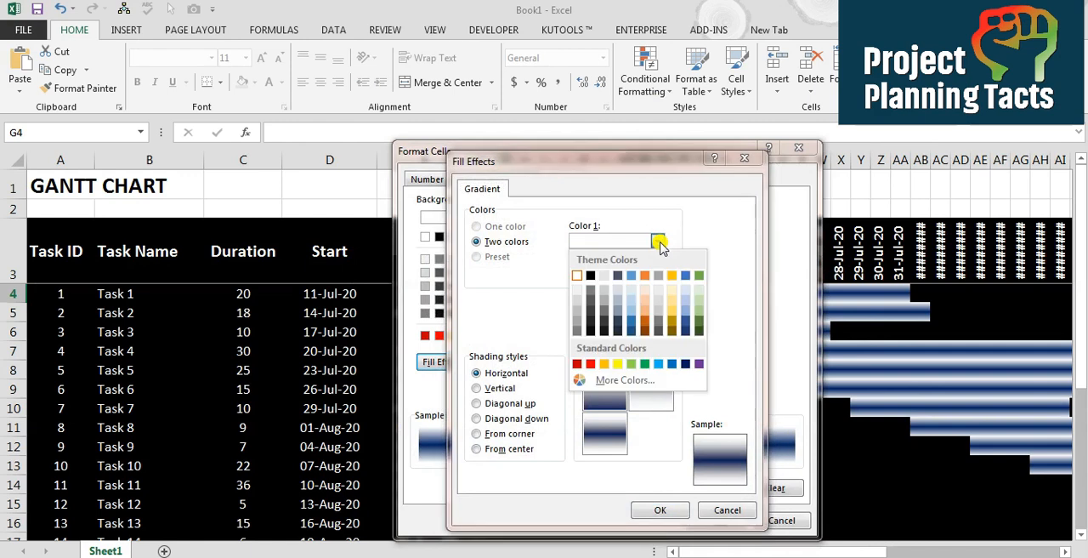
left_click(590, 275)
Set the gradient's Color 2 to light blue and apply the edited formula rule to the task bars
left_click(657, 275)
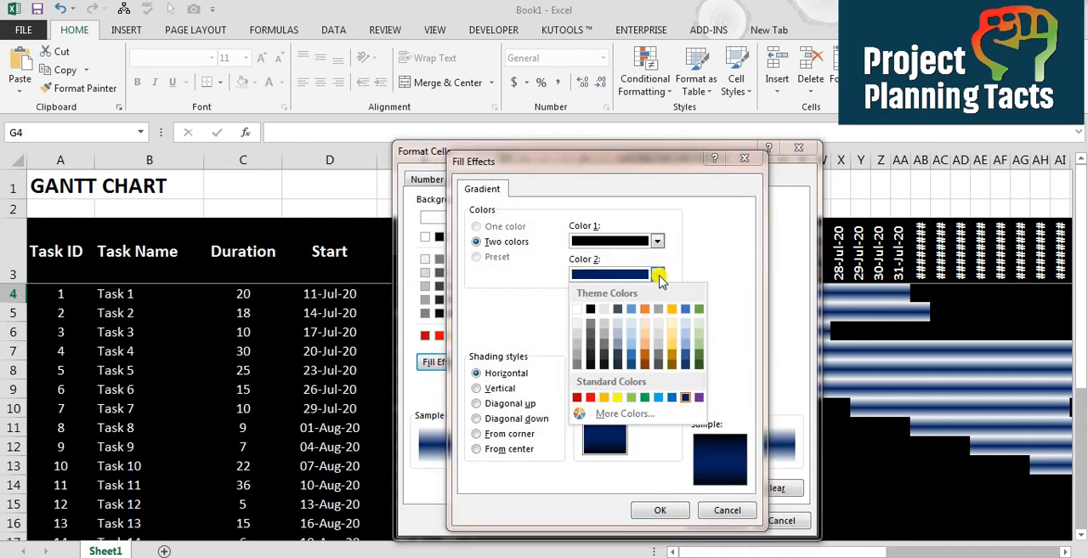
left_click(685, 338)
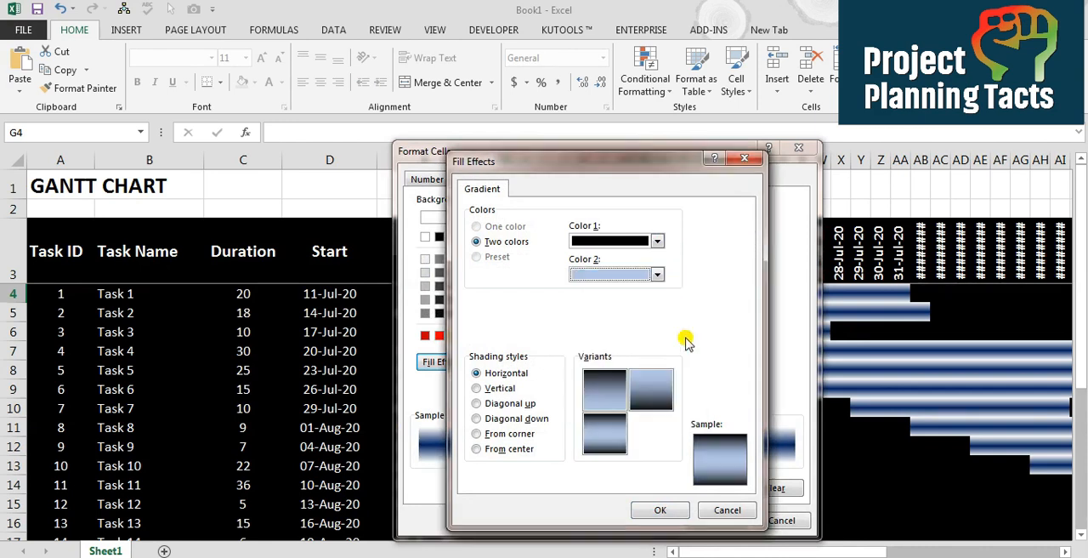
left_click(660, 510)
left_click(713, 521)
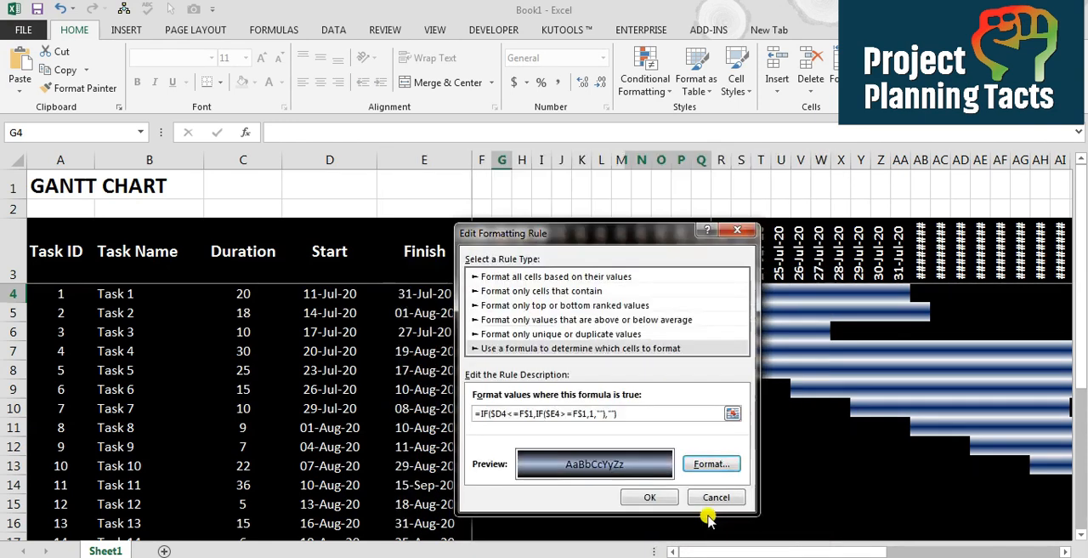
left_click(653, 496)
left_click(818, 473)
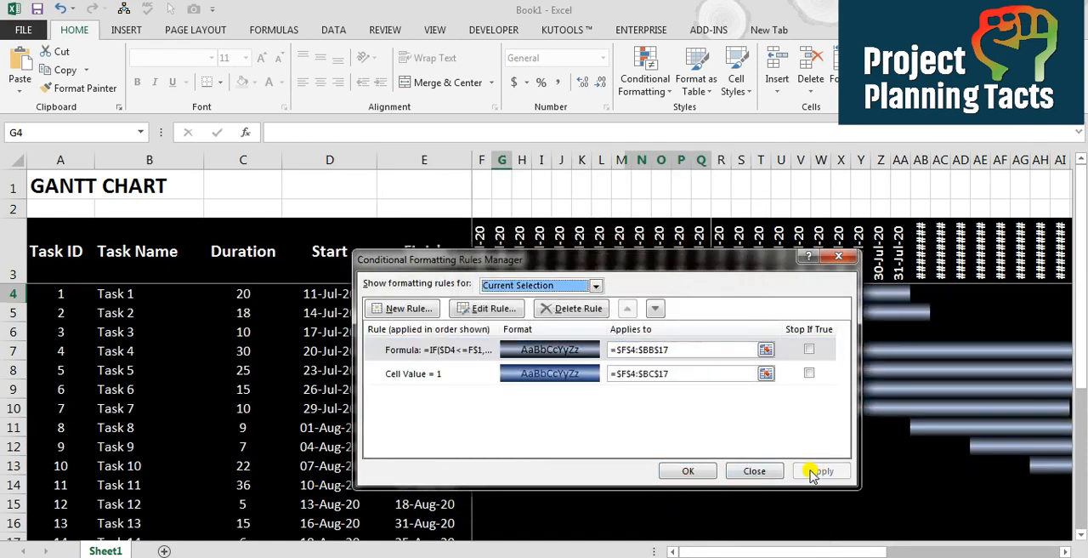
left_click(688, 471)
Increase the height of row 3 and top-align the timeline dates so they fit in full
key("Up")
key("Right")
key("Right")
key("Right")
key("Right")
key("Right")
key("Right")
key("Right")
key("Right")
key("Right")
key("Right")
key("Right")
key("Right")
key("Right")
key("Right")
key("Right")
key("Right")
key("Right")
key("Right")
key("Right")
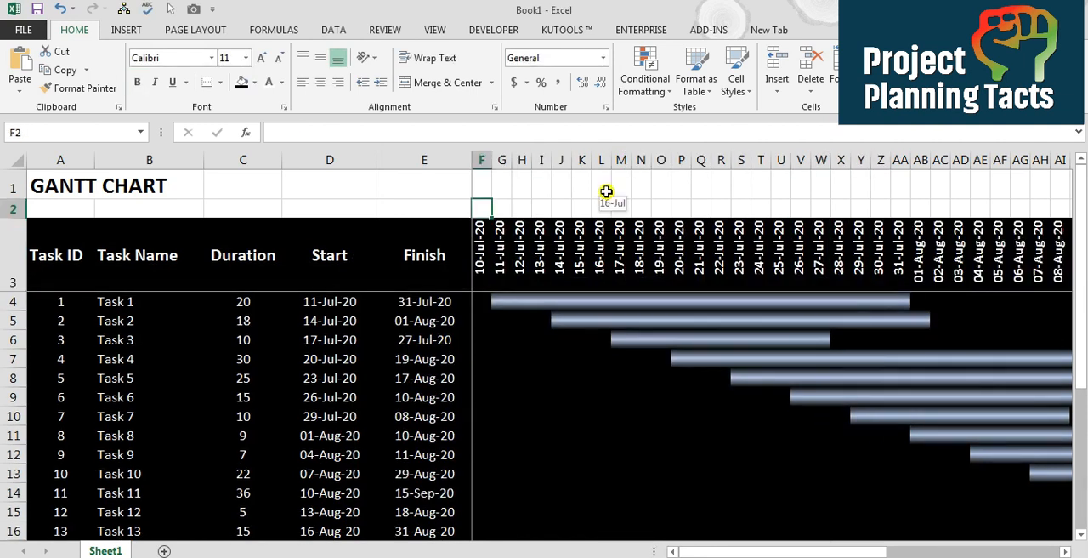
key("Down")
Merge and center the first seven timeline date cells, F3 to L3, into one weekly header cell
key("Right")
key("Right")
key("Right")
key("Right")
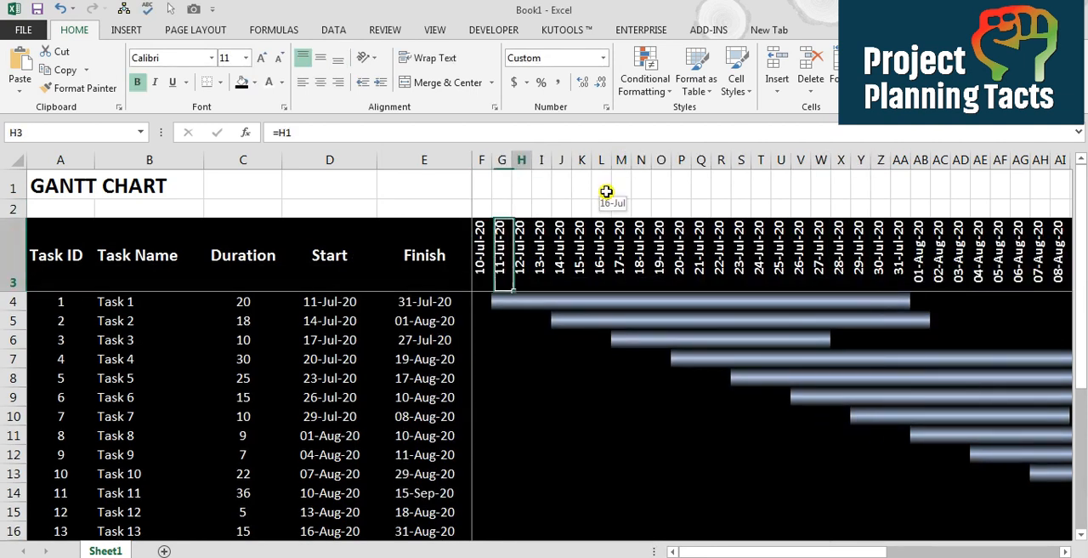
key("Right")
key("Left")
key("Left")
key("Left")
key("Left")
key("Left")
key("shift+Right")
key("shift+Right")
key("shift+Right")
key("shift+Right")
key("shift+Right")
key("shift+Right")
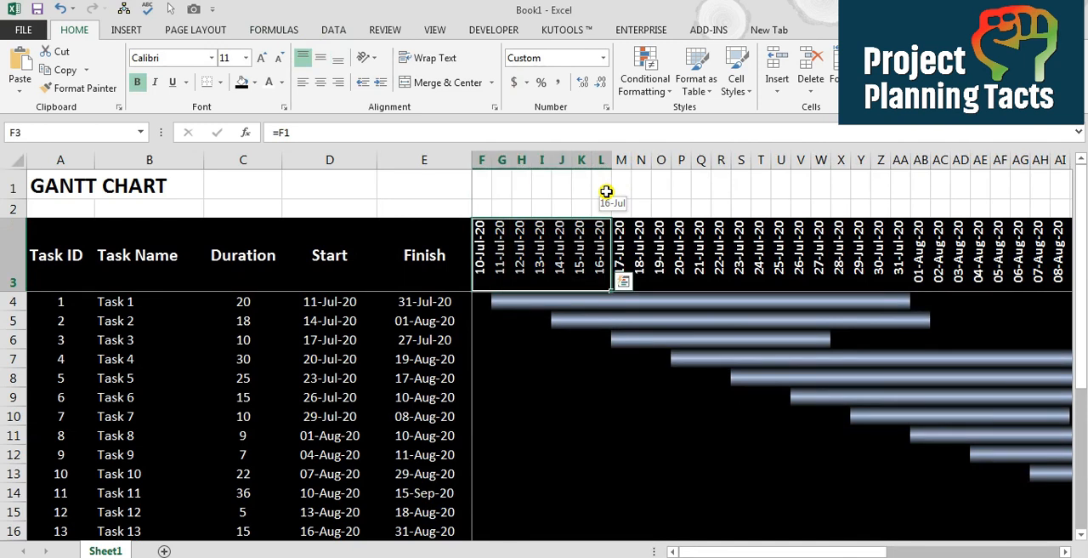
left_click(448, 83)
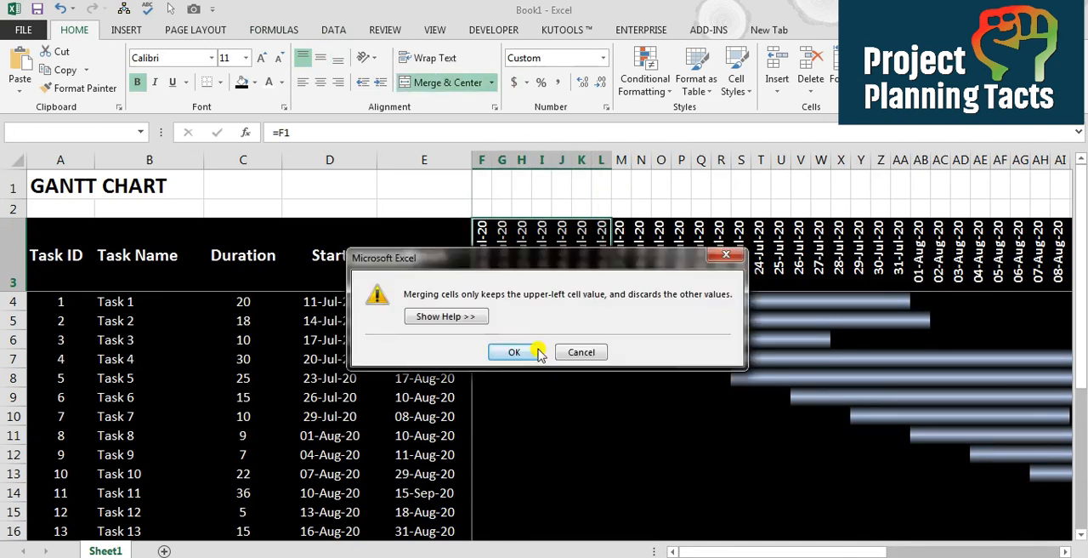
left_click(515, 352)
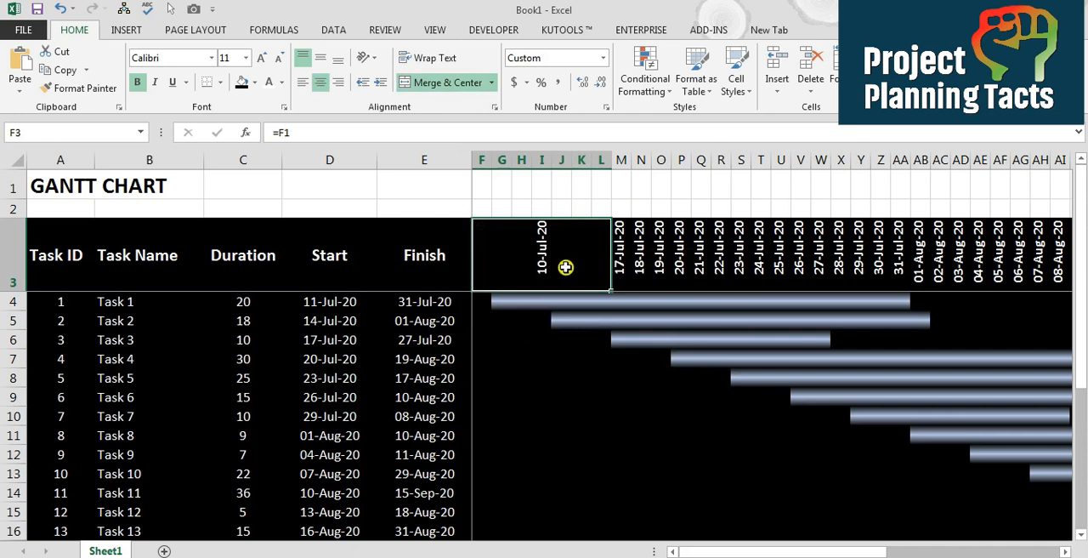
Link the merged weekly header cell to the week's last date with the formula =L1
type("=")
key("Up")
key("Up")
key("Right")
key("Right")
key("Right")
key("Right")
key("Right")
key("Right")
key("ctrl+Return")
Show the row 1 dates in black text with columns F to L widened, and compare them with the merged weekly header
left_click(478, 181)
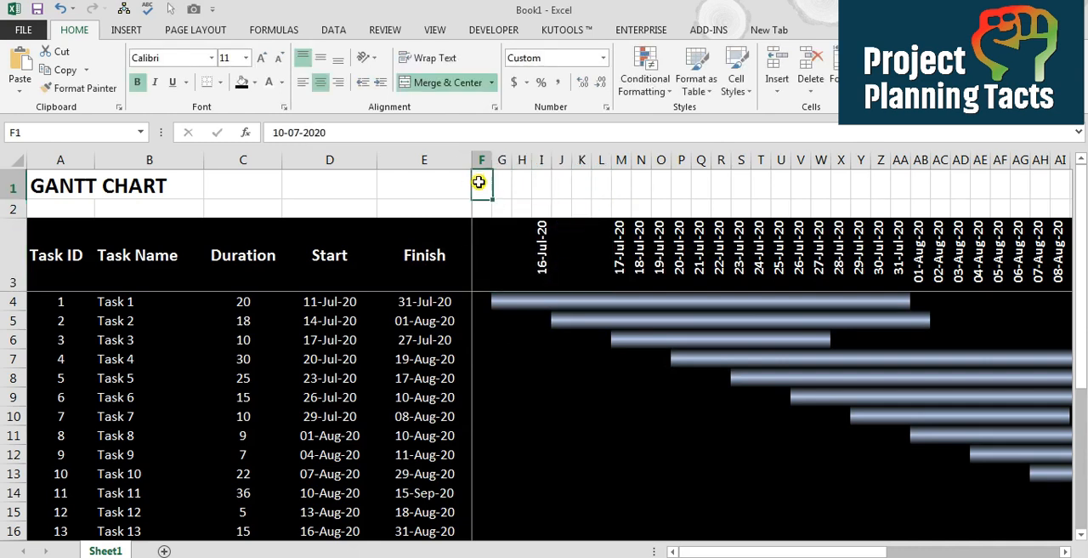
key("ctrl+shift+Right")
left_click(284, 83)
left_click(282, 137)
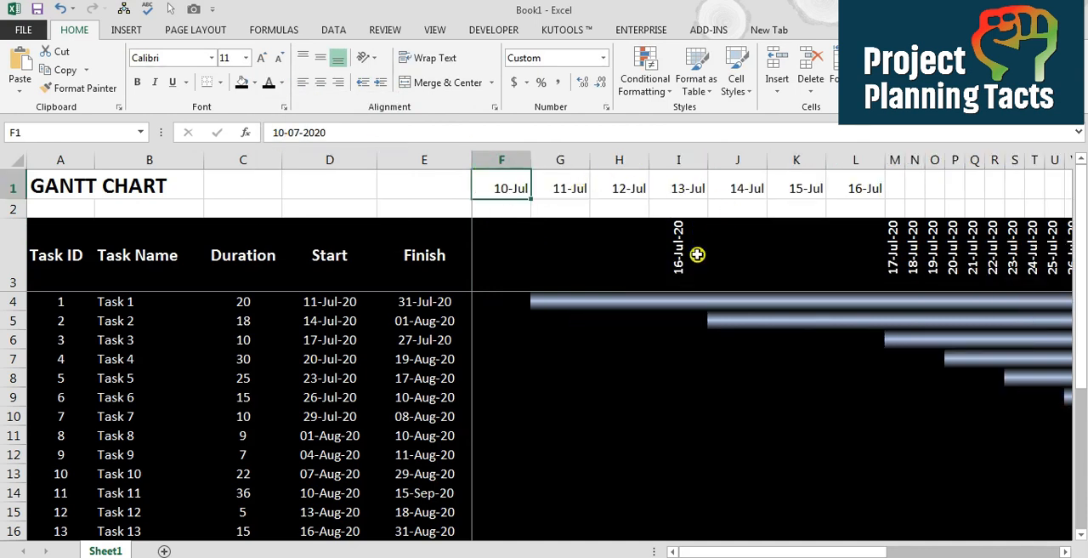
left_click(509, 241)
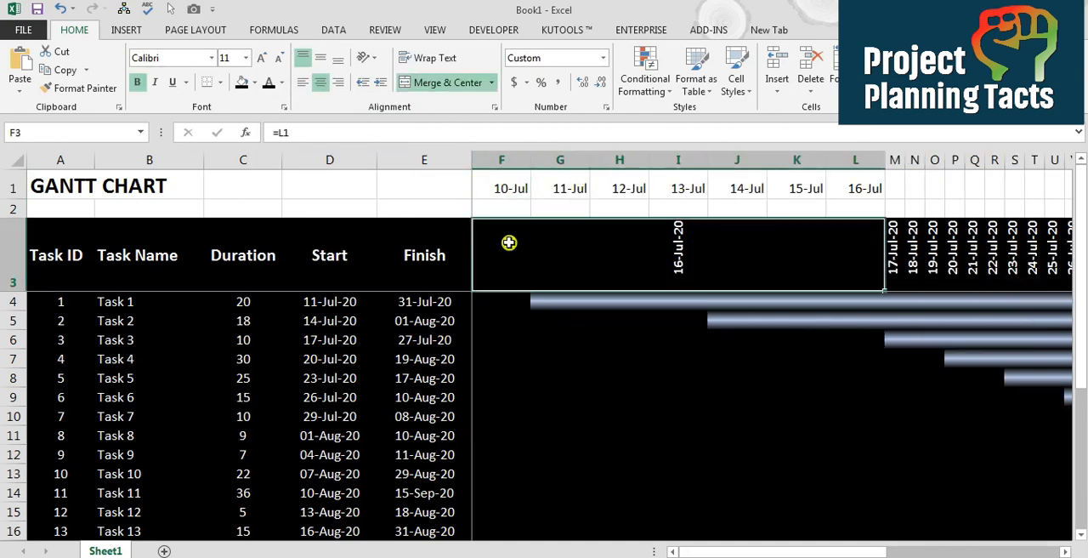
left_click(509, 189)
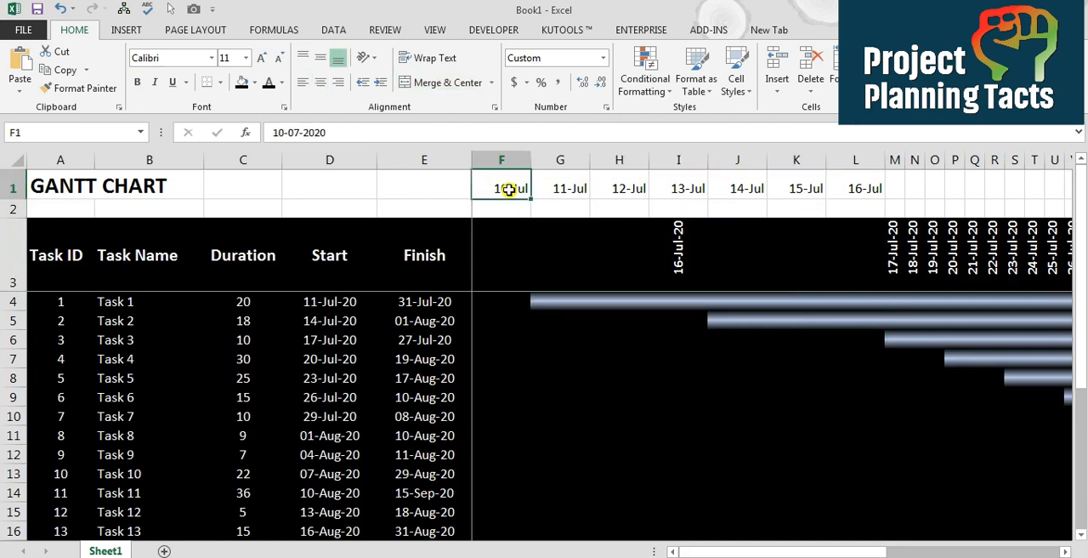
left_click(692, 262)
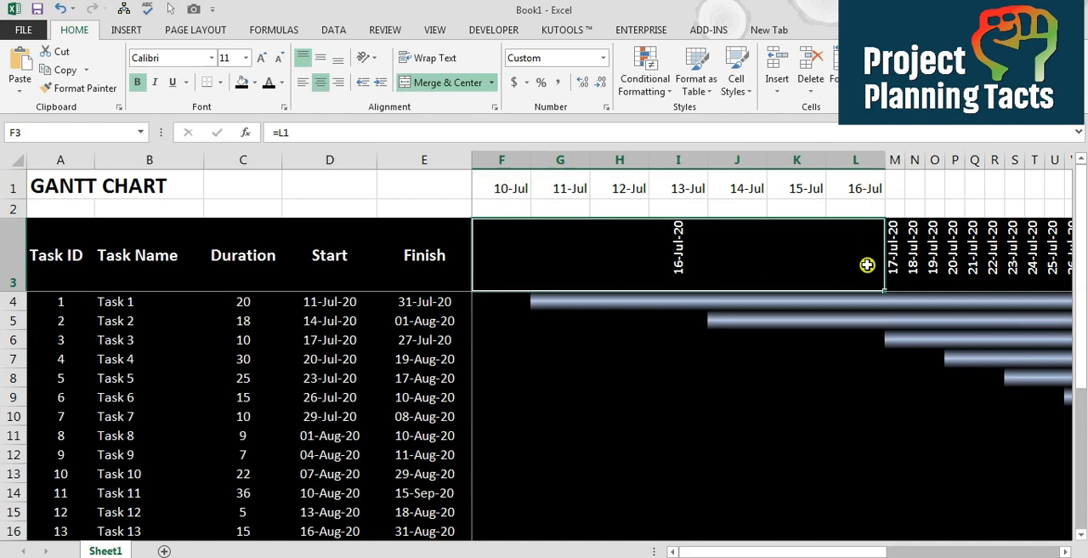
Undo the row 1 display changes and fill the merged weekly header across the rest of the timeline
key("ctrl+z")
left_click_drag(610, 292, 1085, 284)
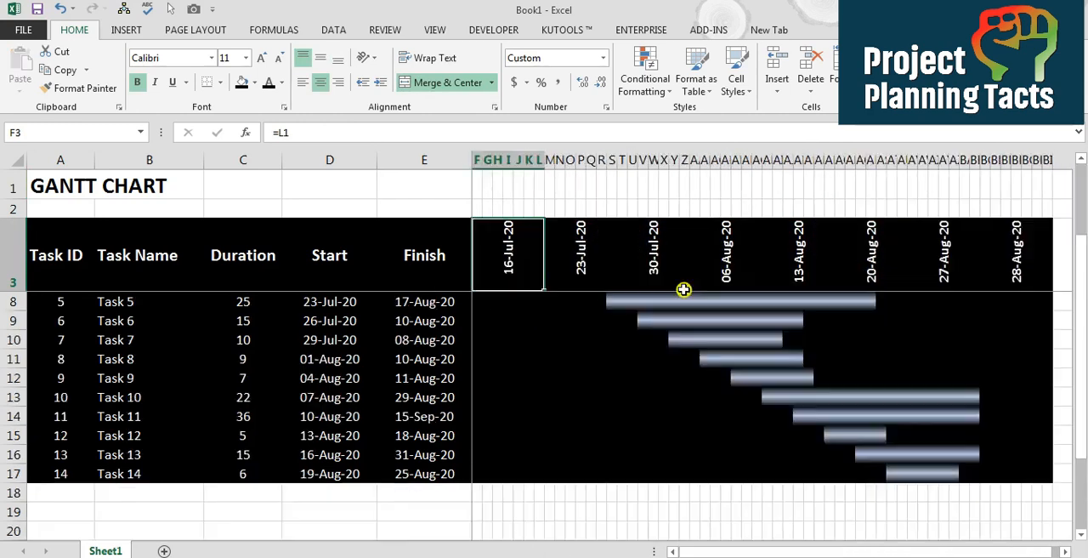
Add a white vertical border along the right edge of the first weekly block, F3 to L17
left_click_drag(509, 273, 529, 474)
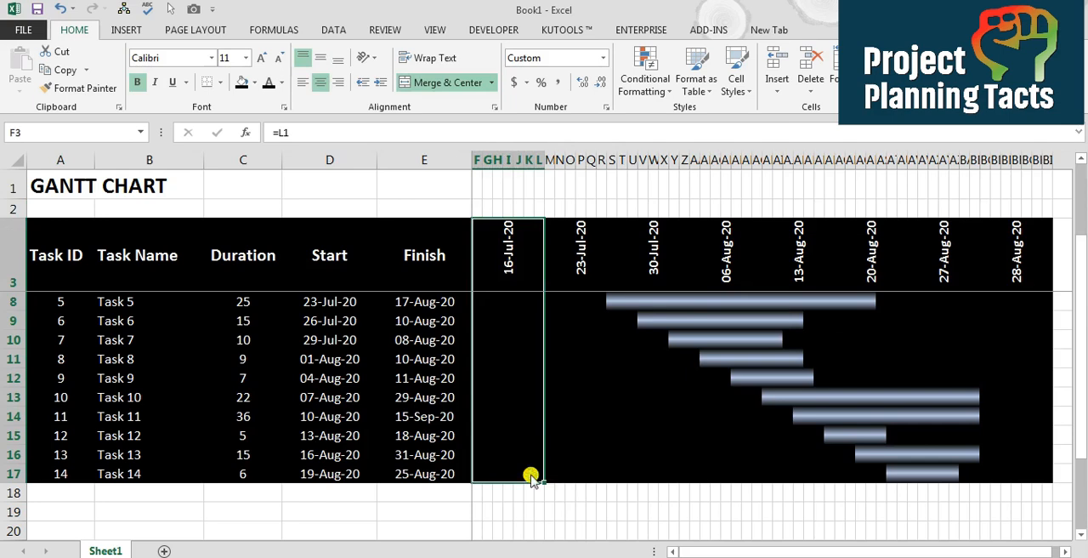
key("ctrl+1")
left_click(571, 192)
left_click(506, 357)
left_click(433, 410)
left_click(675, 347)
left_click(714, 507)
Repeat the white vertical border on the remaining weekly blocks of the timeline
left_click(575, 262)
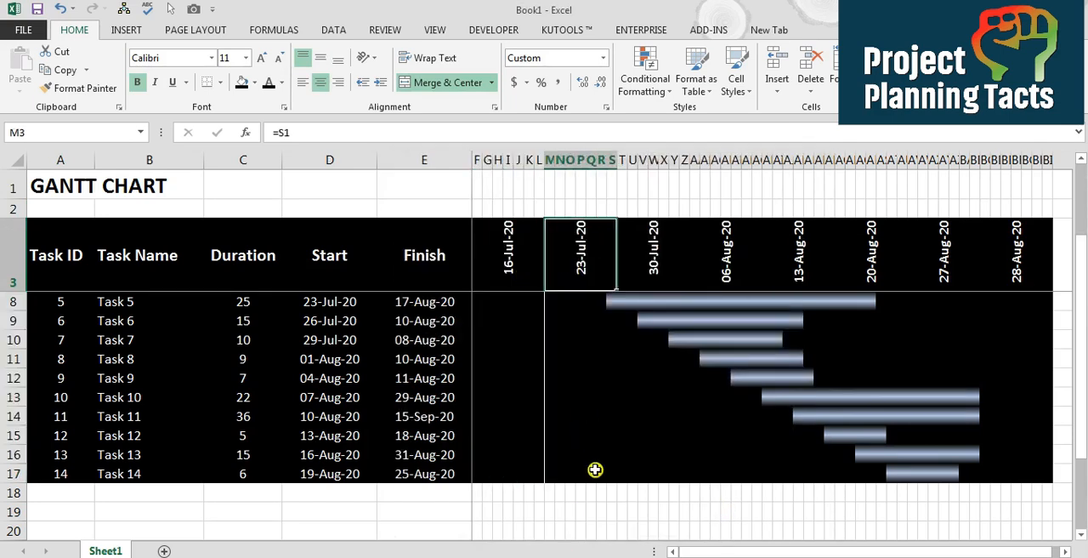
left_click_drag(589, 466, 600, 474)
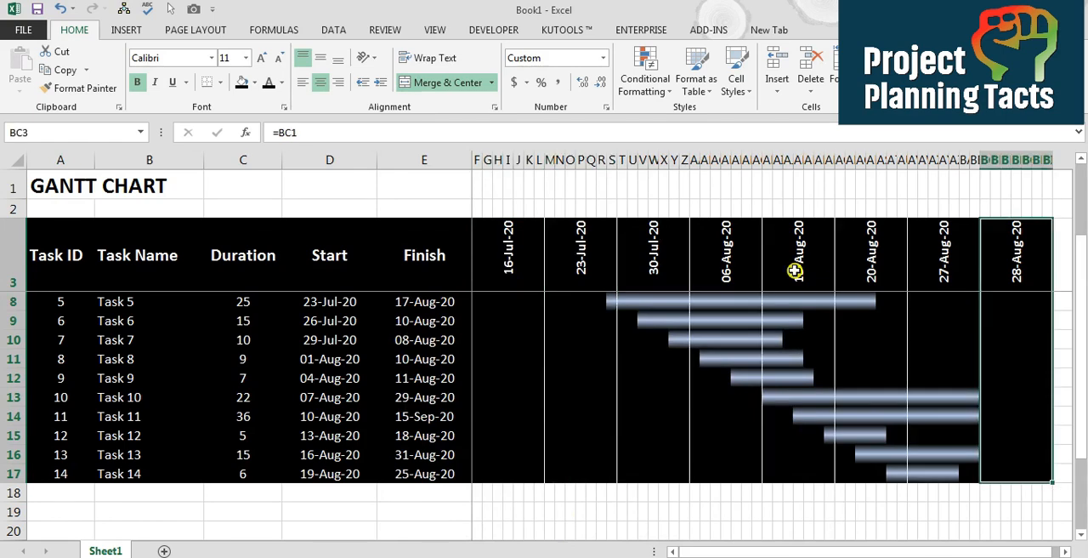
left_click(795, 271)
key("Down")
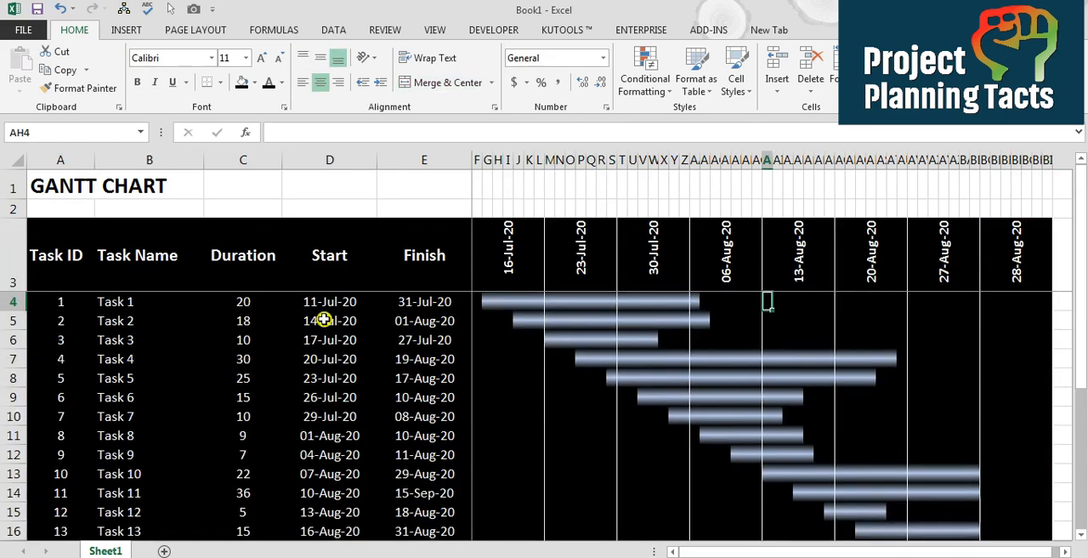
Set Task 2's start date to 10-7
left_click(324, 319)
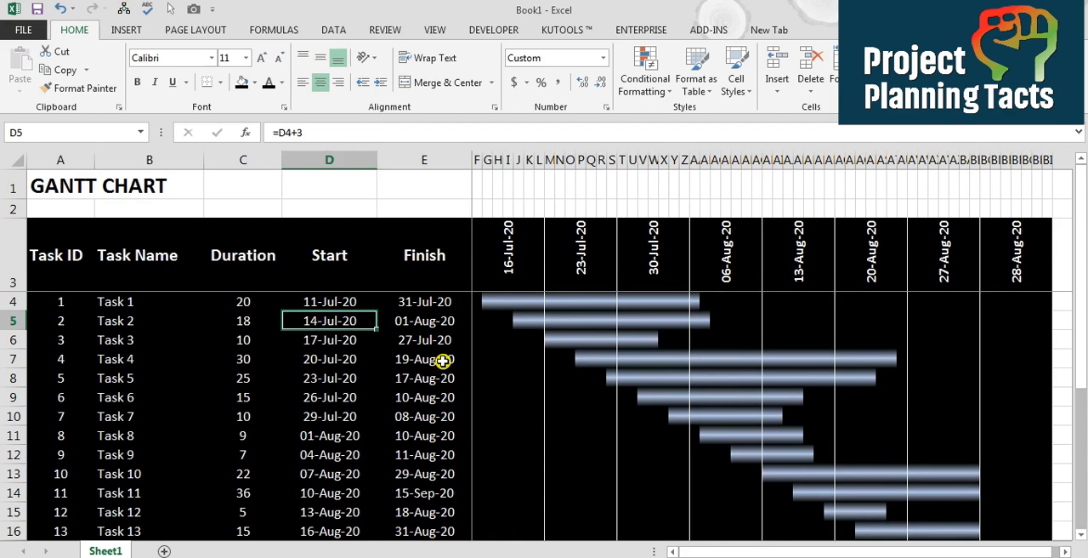
type("10-7")
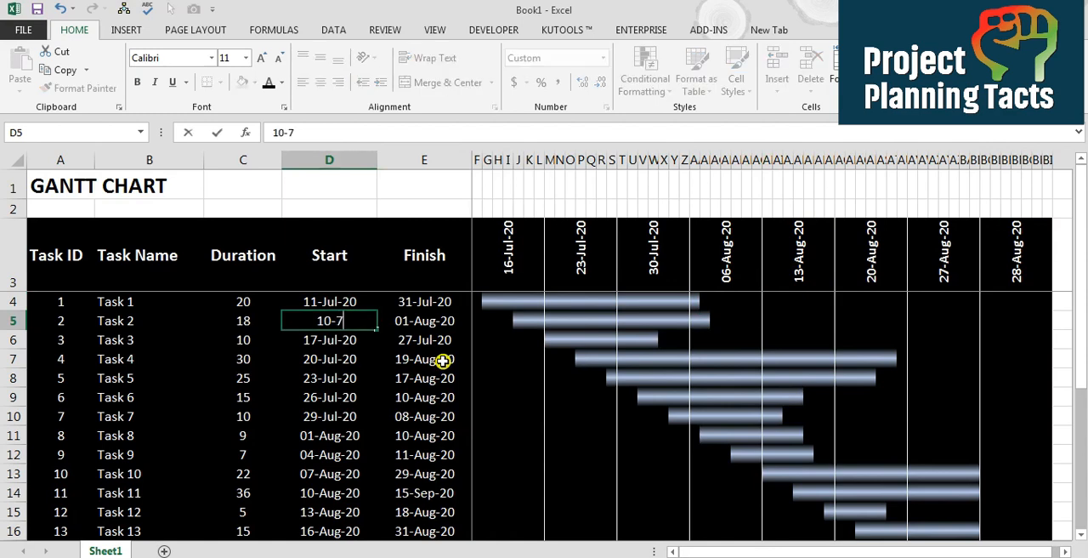
key("Return")
Examine how the bars and dates respond to Task 2's new start date, finishing on cell F4
key("Left")
key("Left")
key("Left")
key("Right")
key("Right")
key("Right")
key("Right")
key("Right")
key("Up")
key("Up")
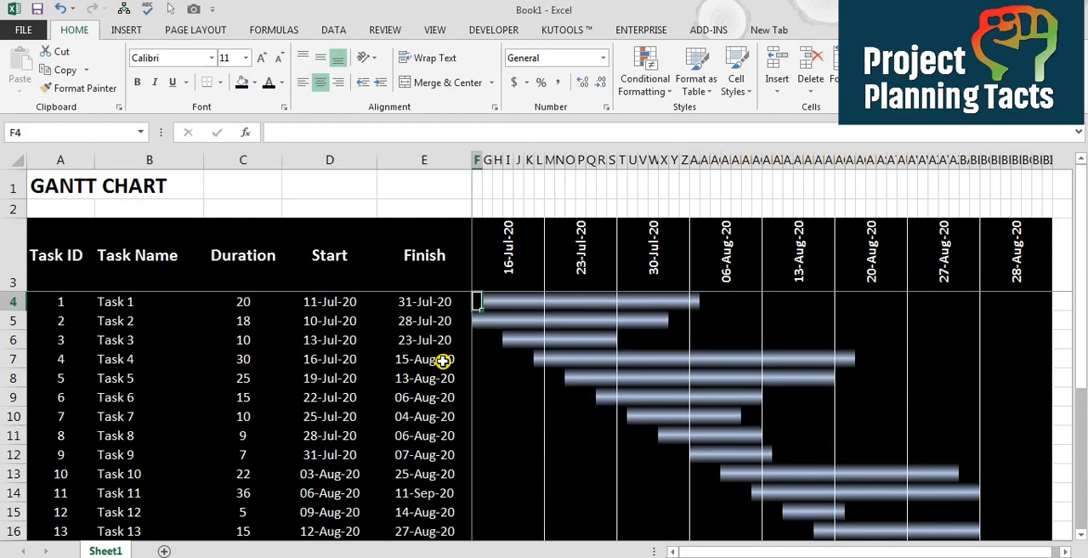